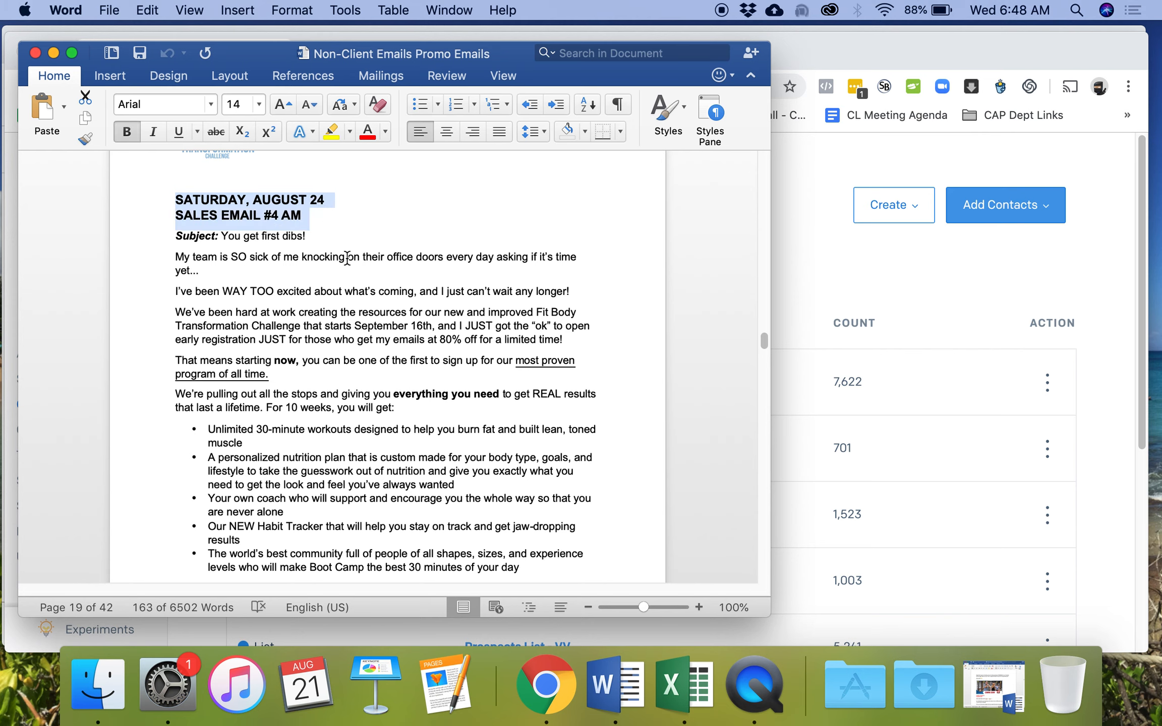
# - Read through the Sales Email #4 AM draft in Word, then bring up SendGrid's Contacts page
pyautogui.click(637, 349)
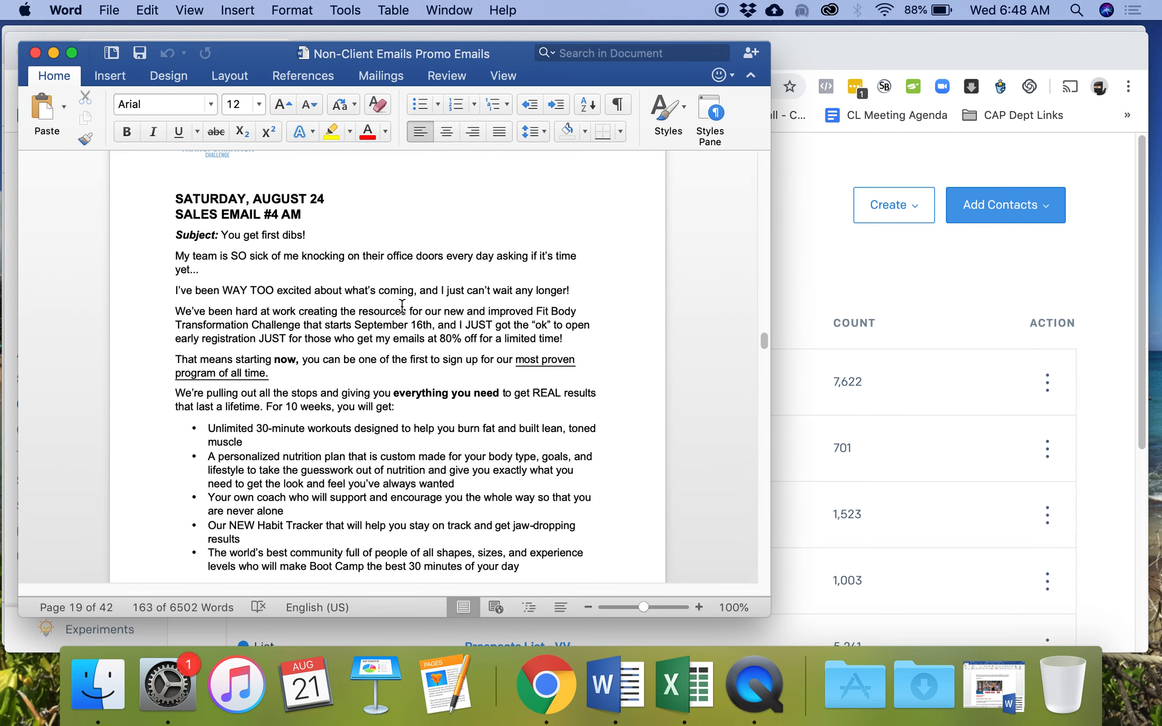
pyautogui.scroll(-20, 599, 304)
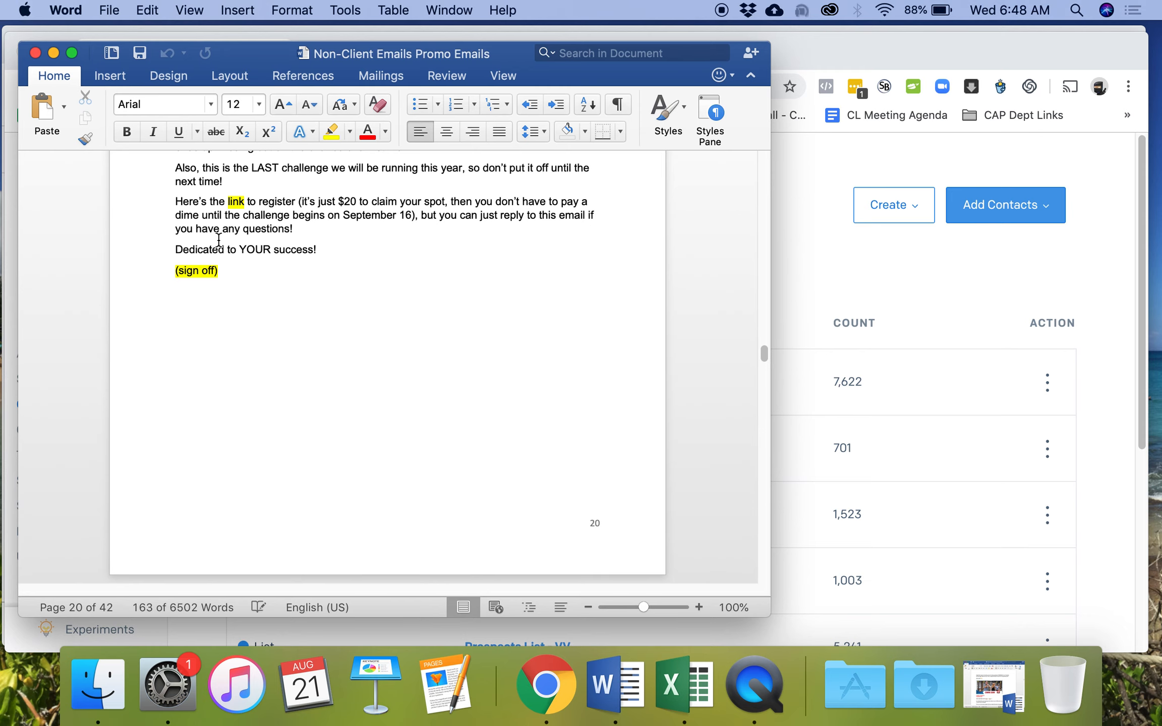
pyautogui.scroll(20, 320, 282)
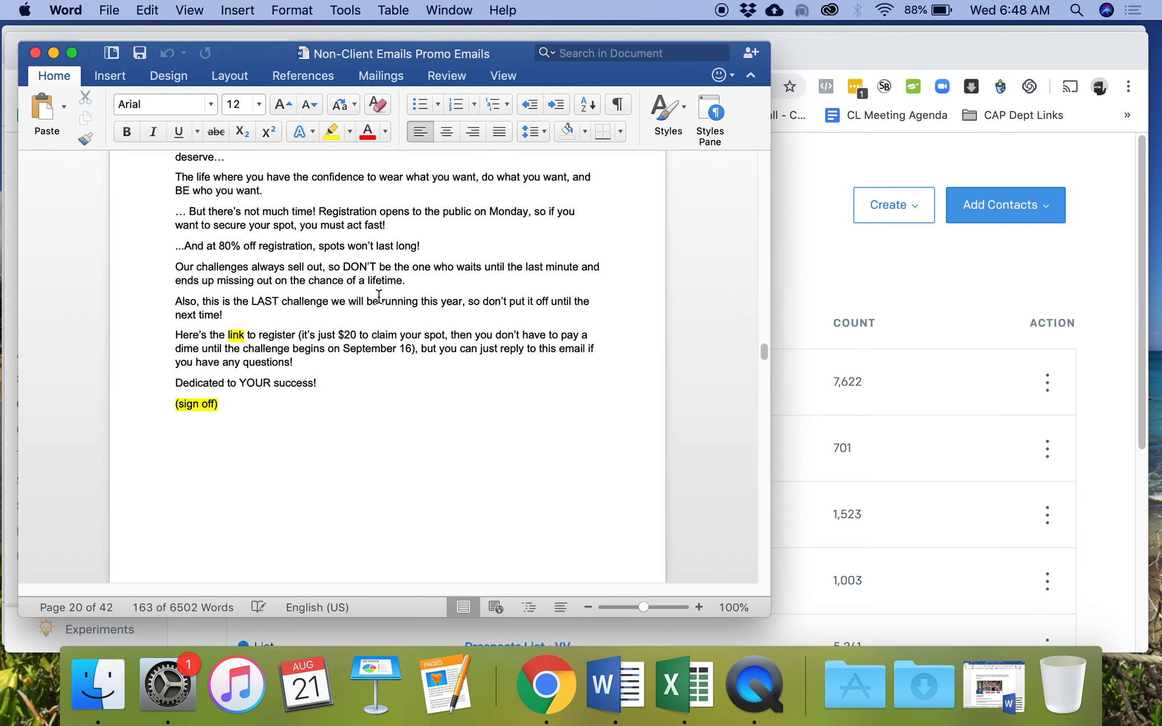
pyautogui.scroll(4, 389, 301)
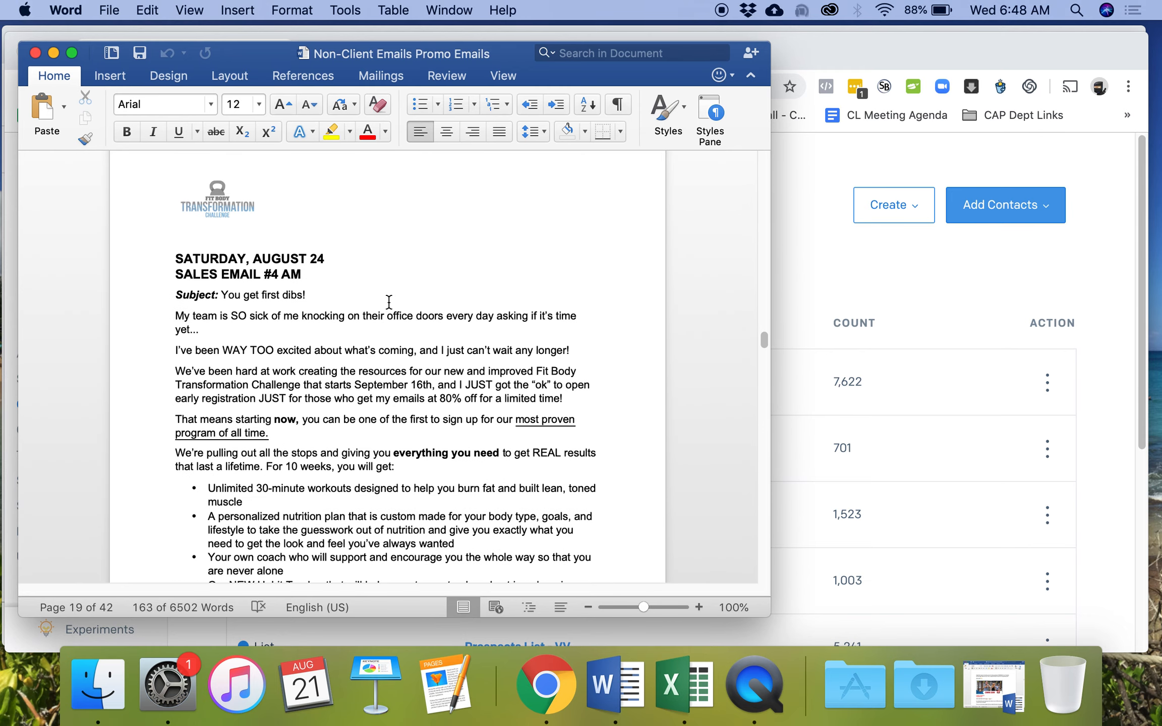
pyautogui.click(859, 273)
pyautogui.scroll(-4, 701, 287)
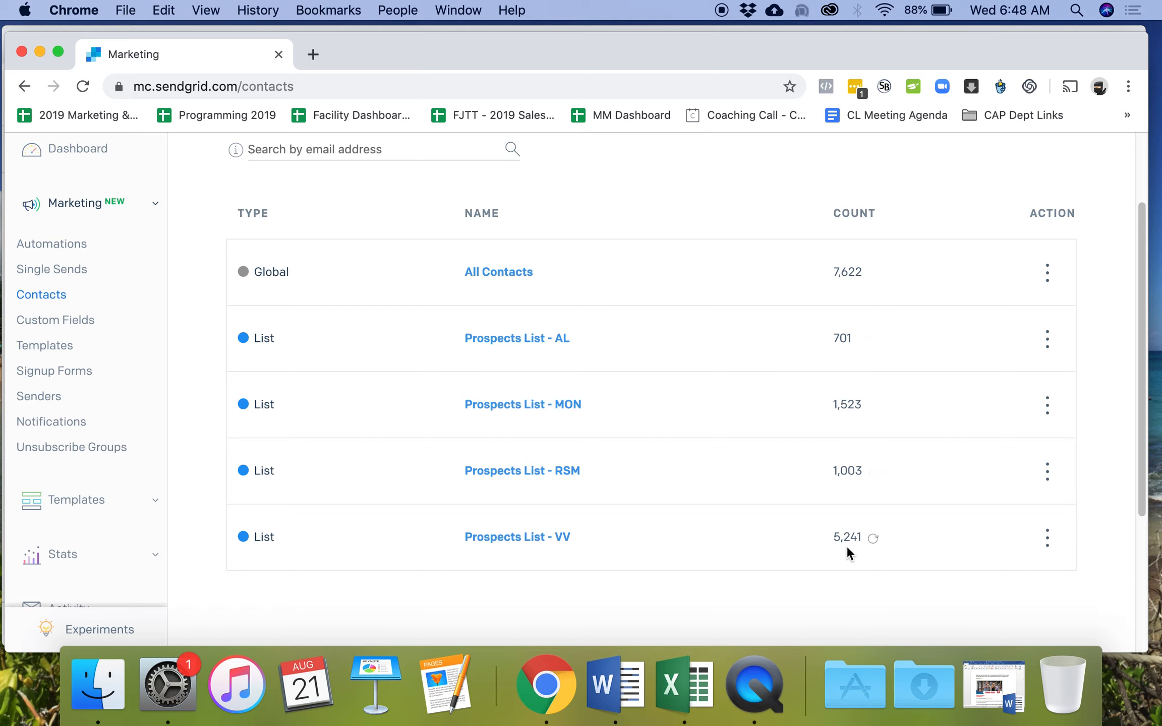
# - Review the scheduled and triggered sends on the Single Sends page, then return to the Word draft
pyautogui.scroll(2, 461, 320)
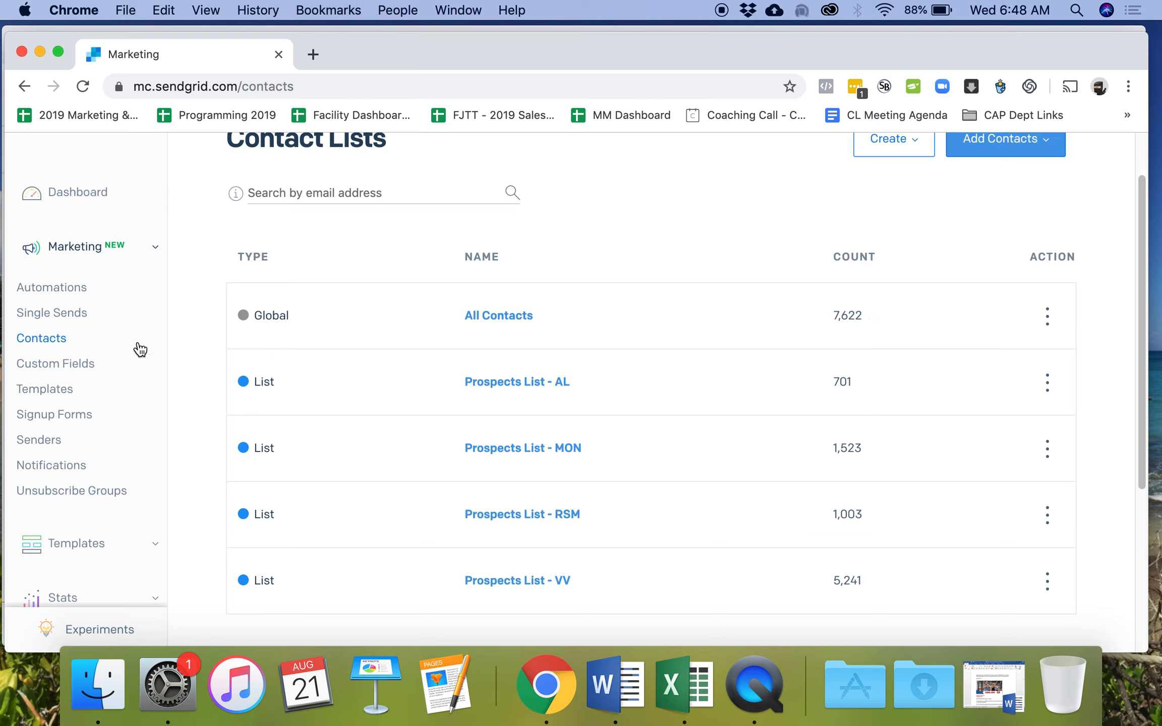
pyautogui.click(76, 314)
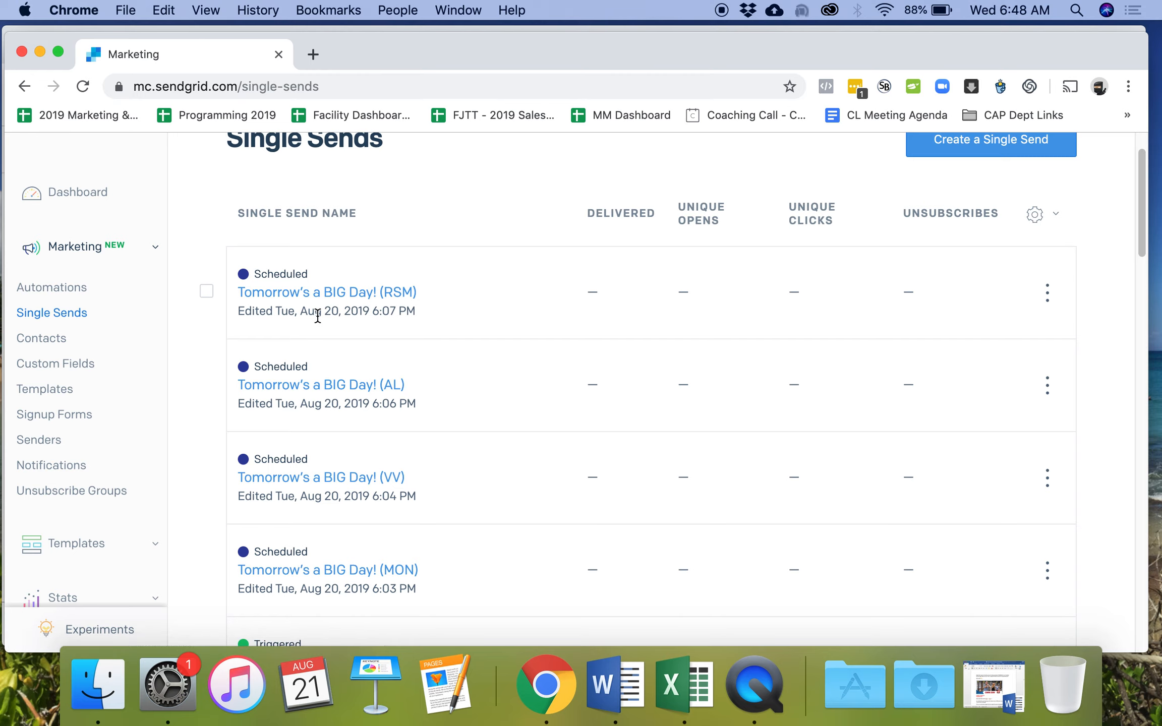
pyautogui.scroll(1, 415, 348)
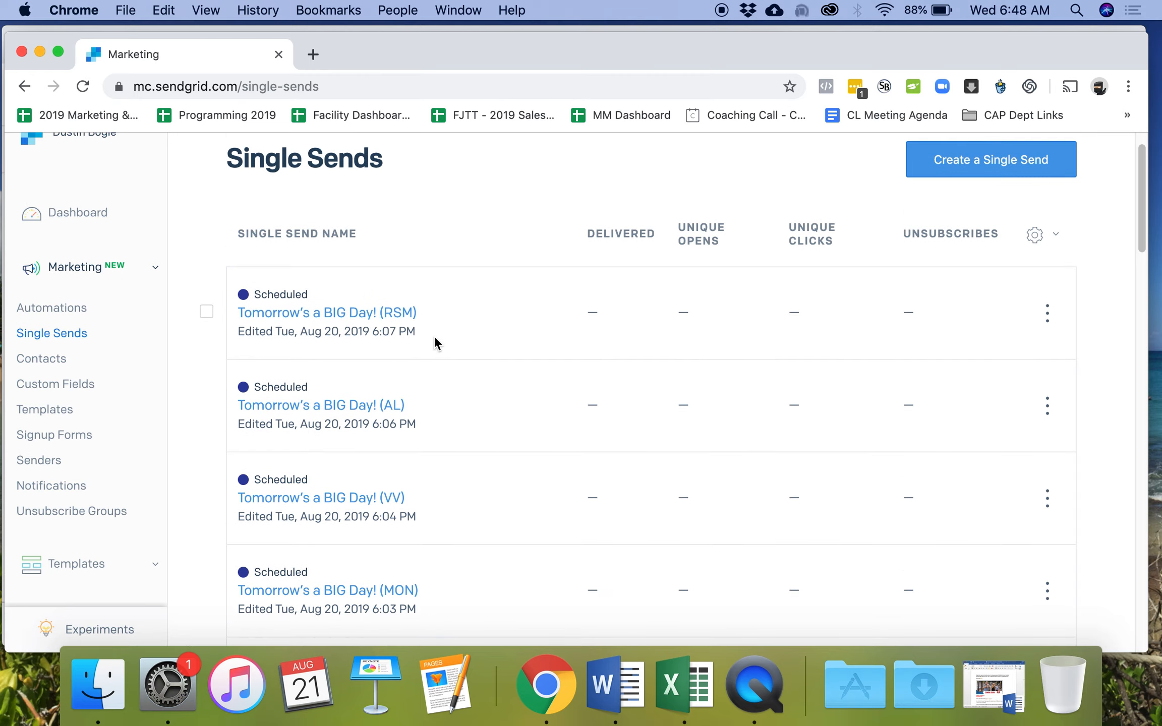
pyautogui.scroll(-3, 435, 341)
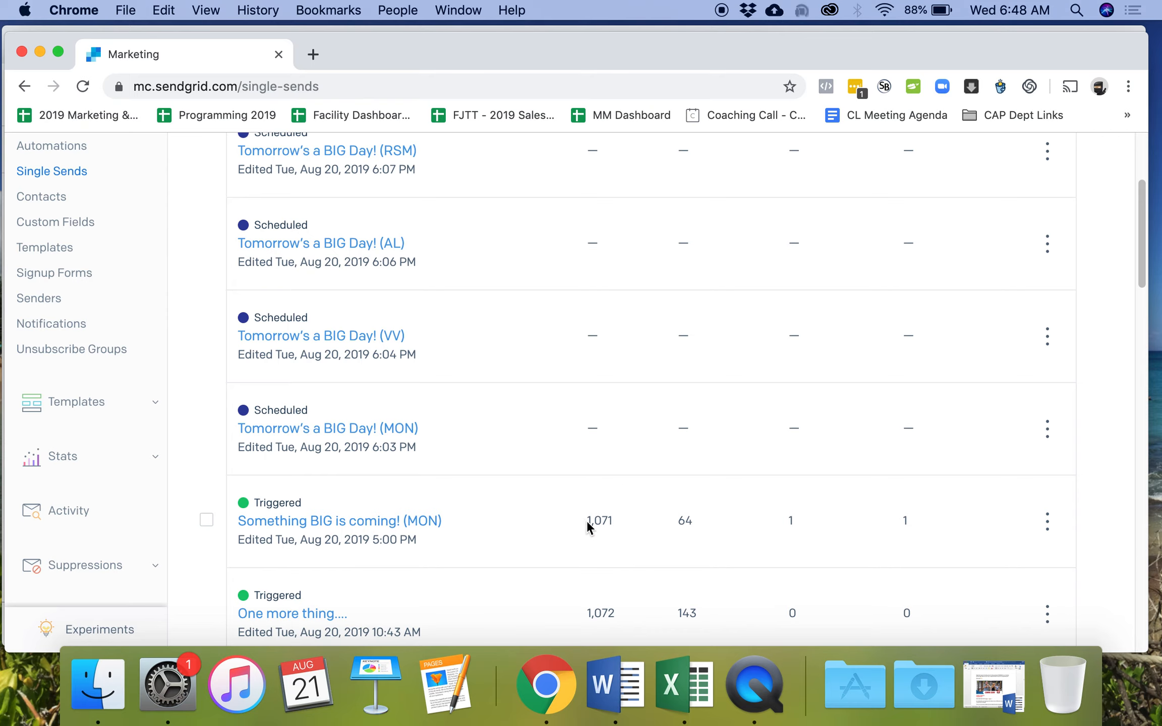
pyautogui.scroll(5, 634, 533)
pyautogui.scroll(-5, 603, 262)
pyautogui.scroll(3, 606, 281)
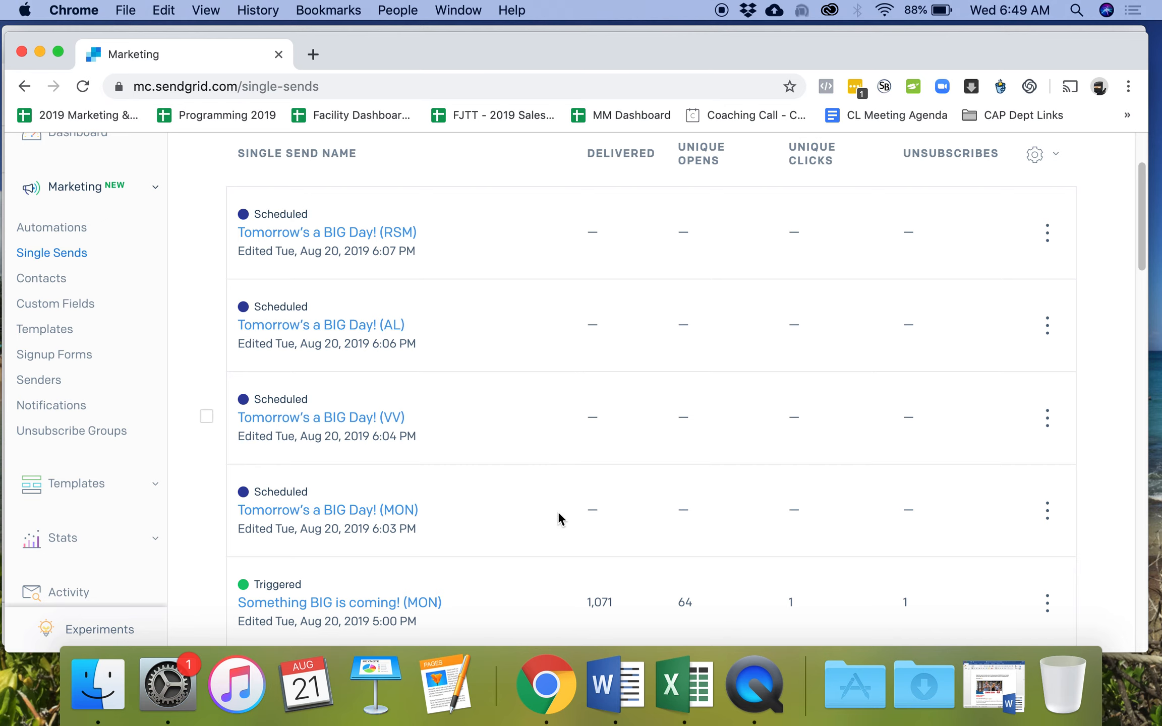
pyautogui.click(616, 673)
# - Look back over Sales Email #3 and #4 in the draft, then go back to SendGrid's Single Sends list
pyautogui.scroll(20, 416, 342)
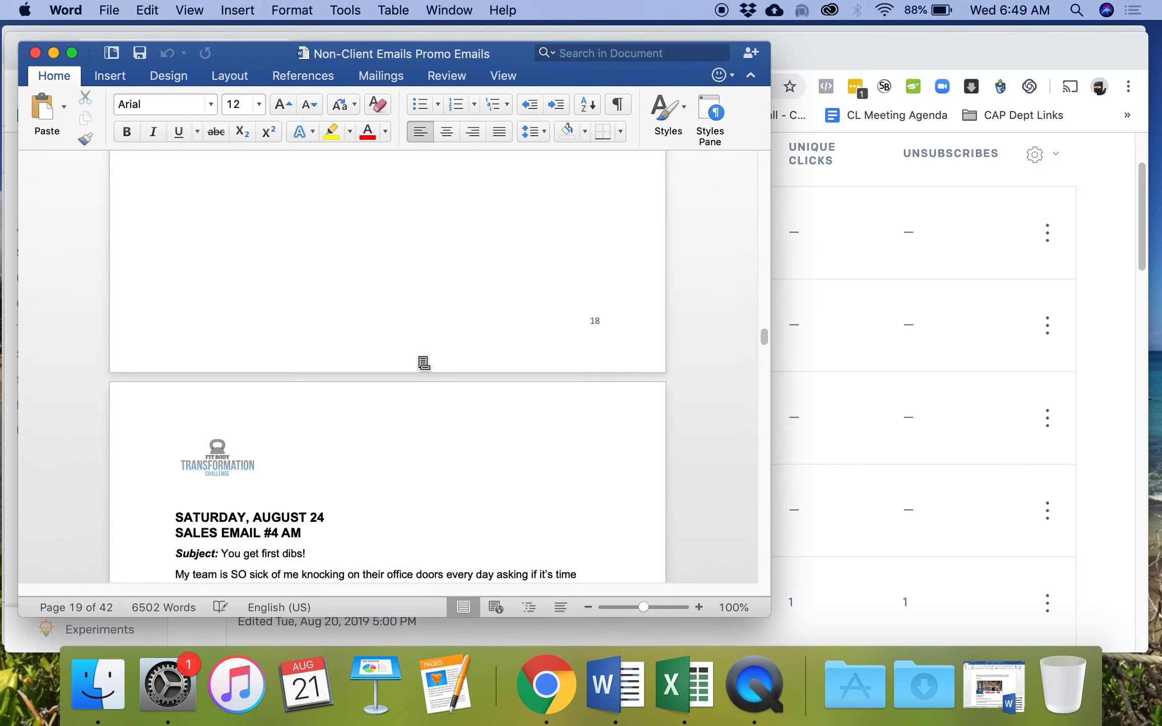
pyautogui.scroll(20, 422, 360)
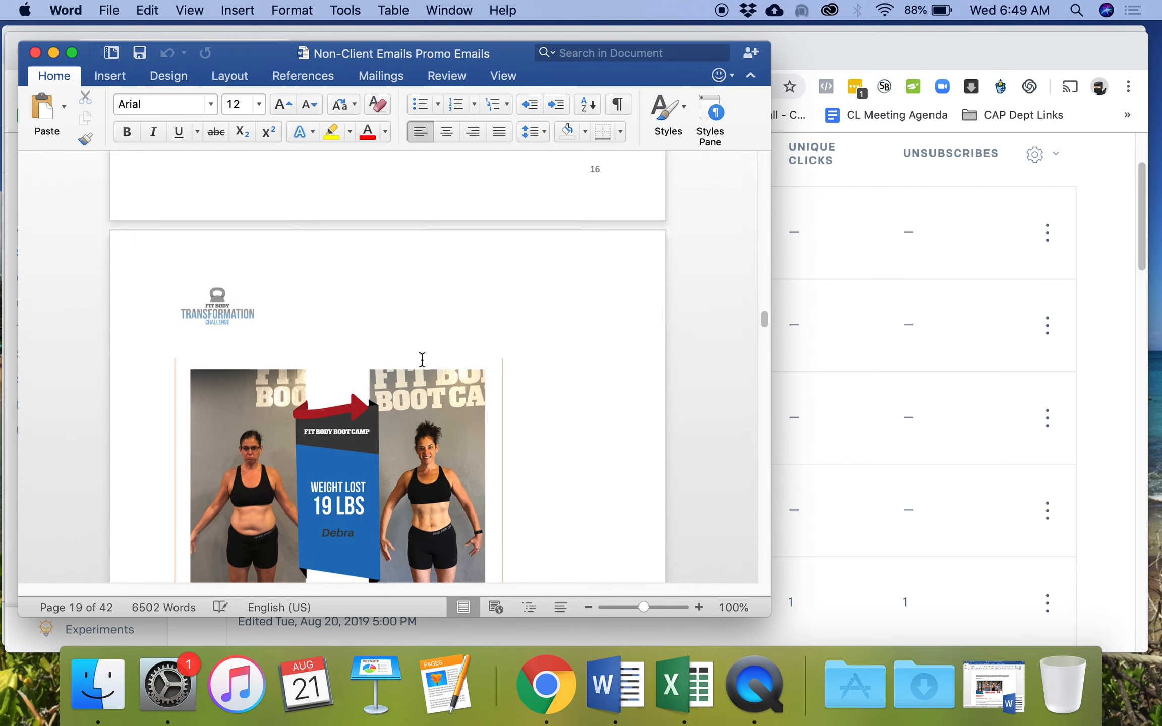
pyautogui.scroll(15, 420, 366)
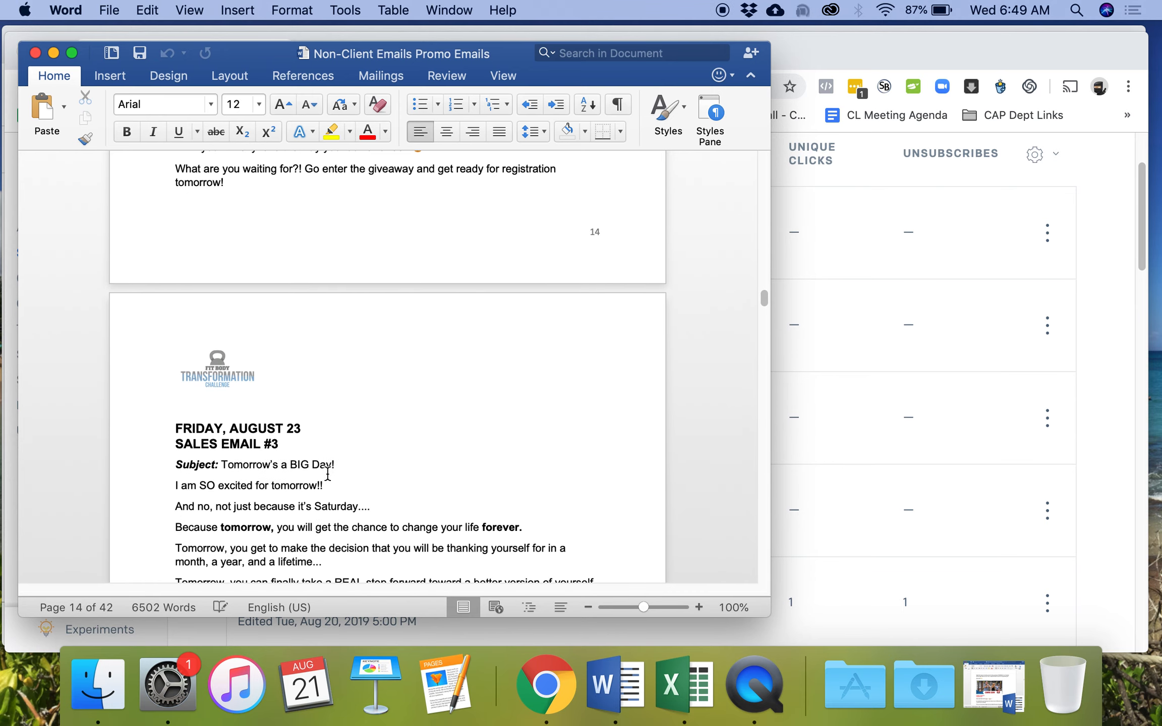
pyautogui.scroll(-20, 296, 437)
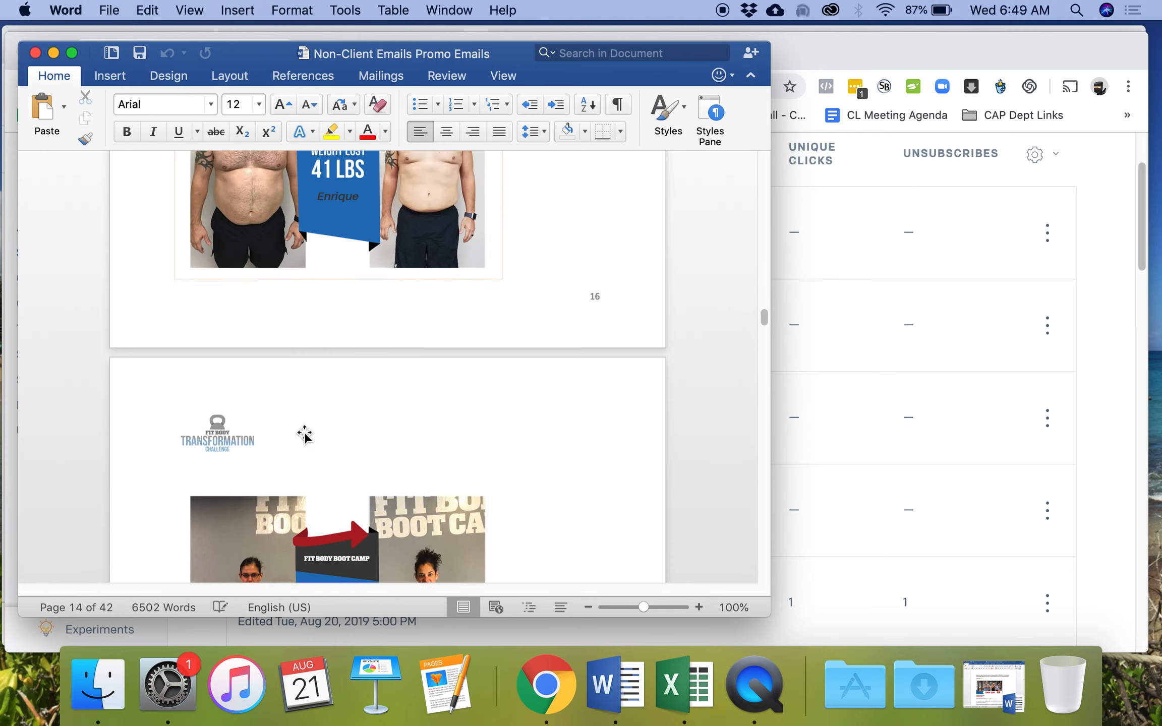
pyautogui.scroll(-10, 305, 431)
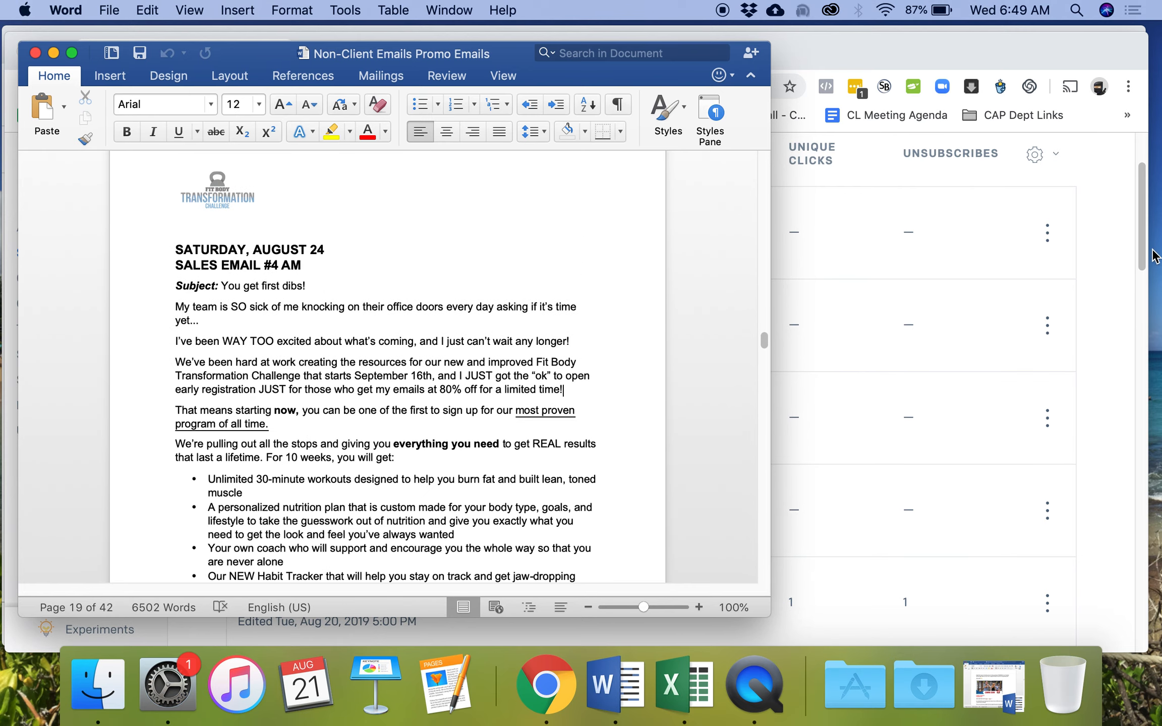
pyautogui.click(1114, 237)
pyautogui.scroll(3, 1085, 266)
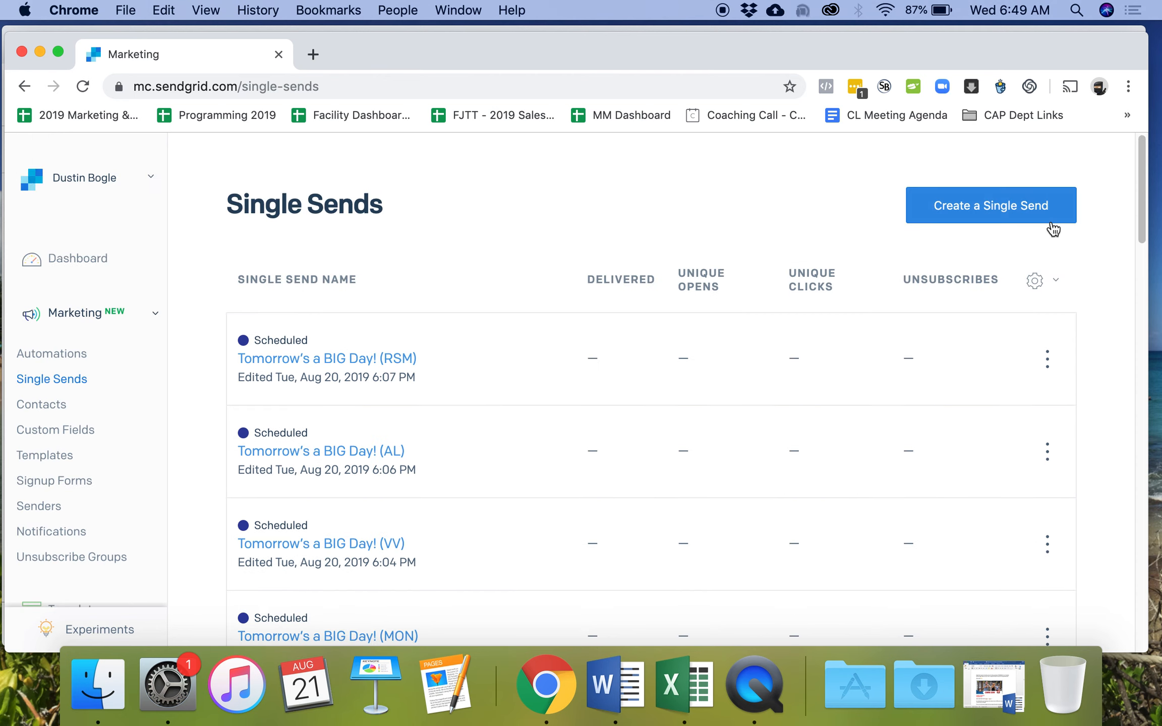
# - Create a new single send from the Blank Template using the Design Editor
pyautogui.click(1017, 212)
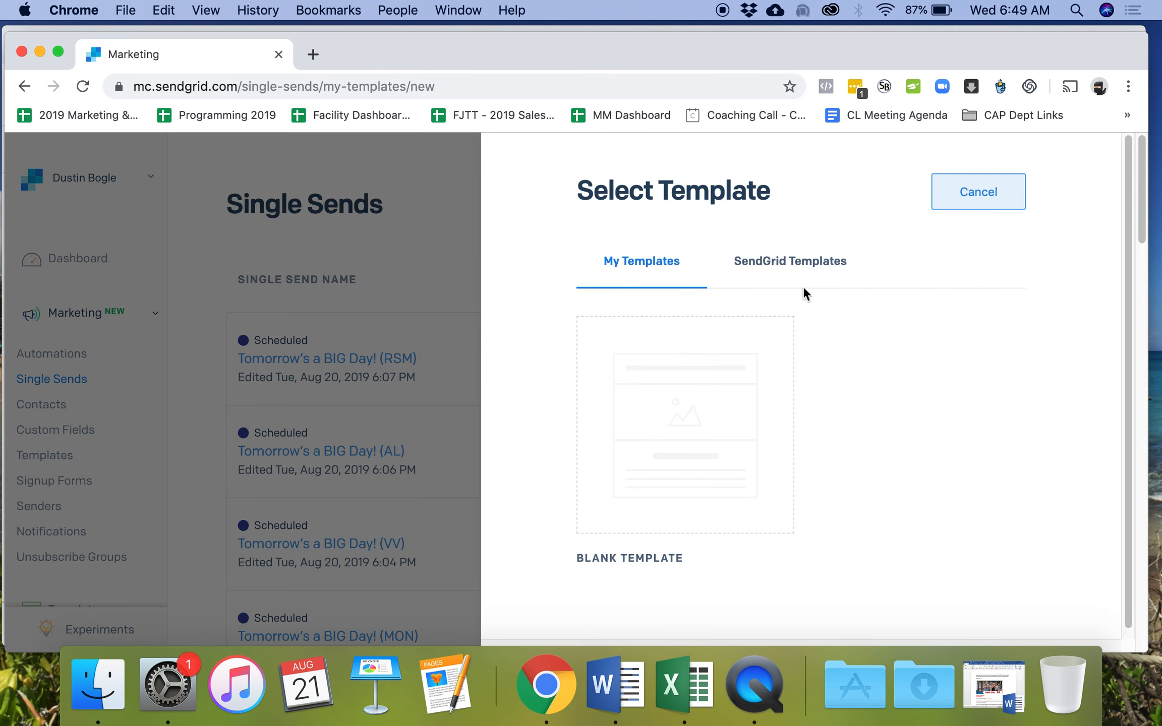
pyautogui.moveTo(693, 345)
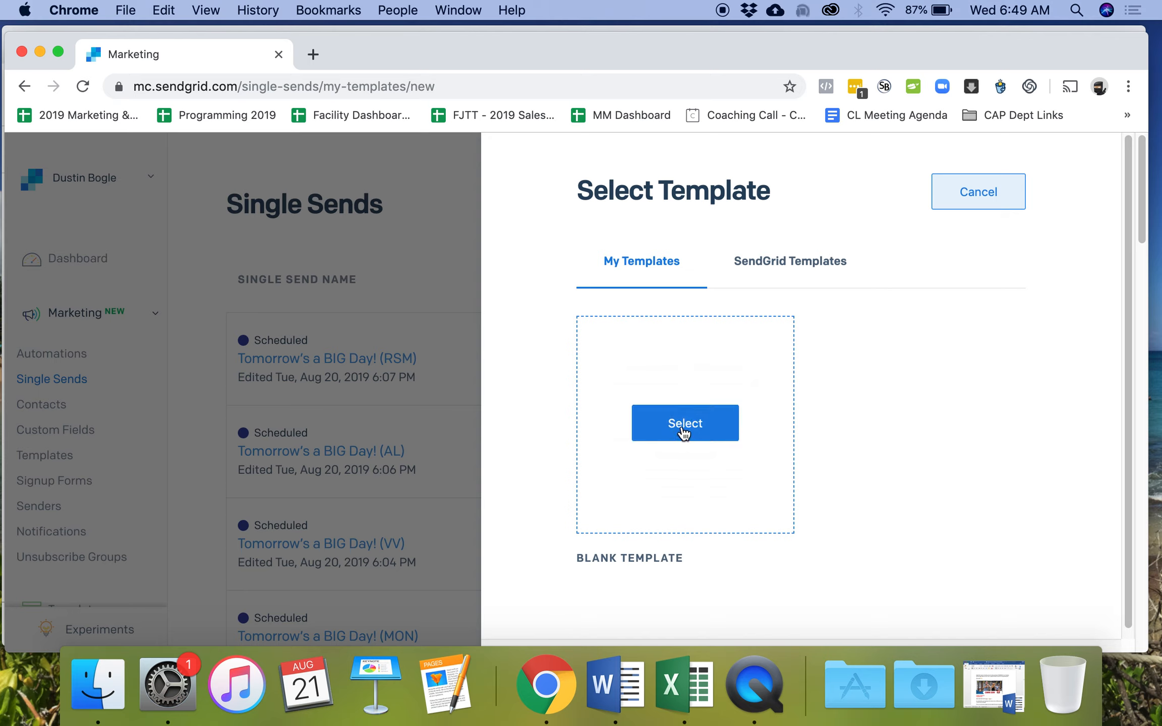
pyautogui.click(671, 419)
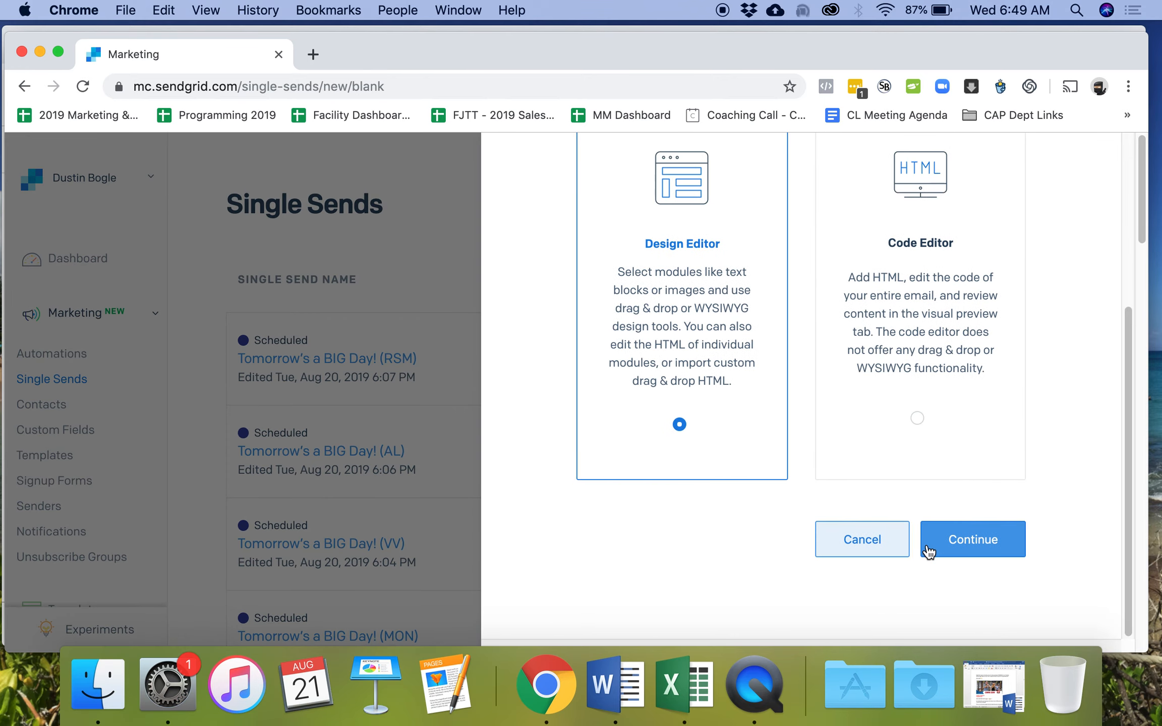
pyautogui.click(954, 552)
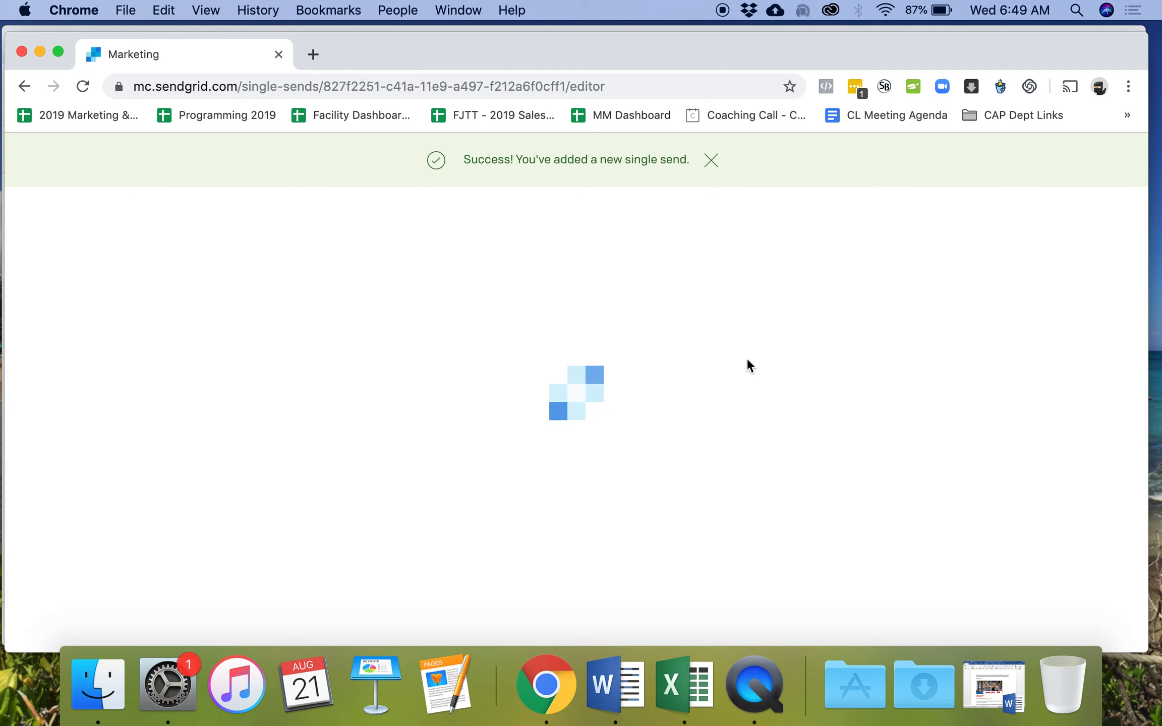
# - Turn the Unsubscribe module's Address Line off, leaving only the Unsubscribe and Unsubscribe Preferences links
pyautogui.moveTo(812, 532)
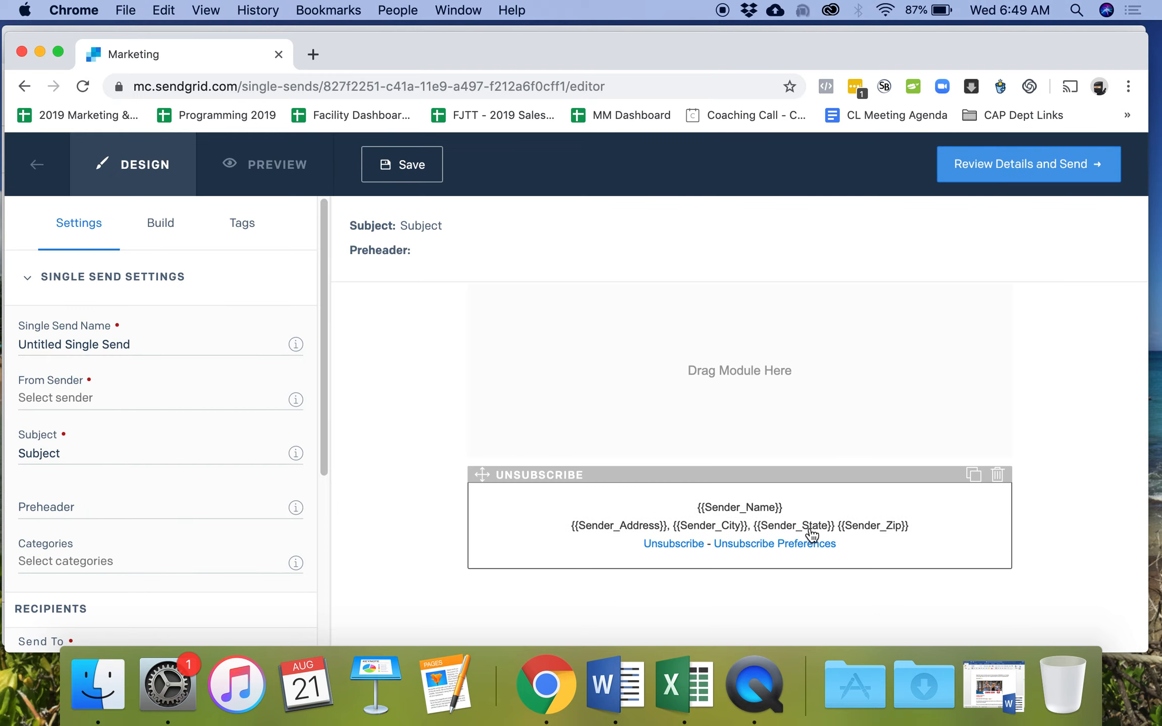
pyautogui.click(812, 535)
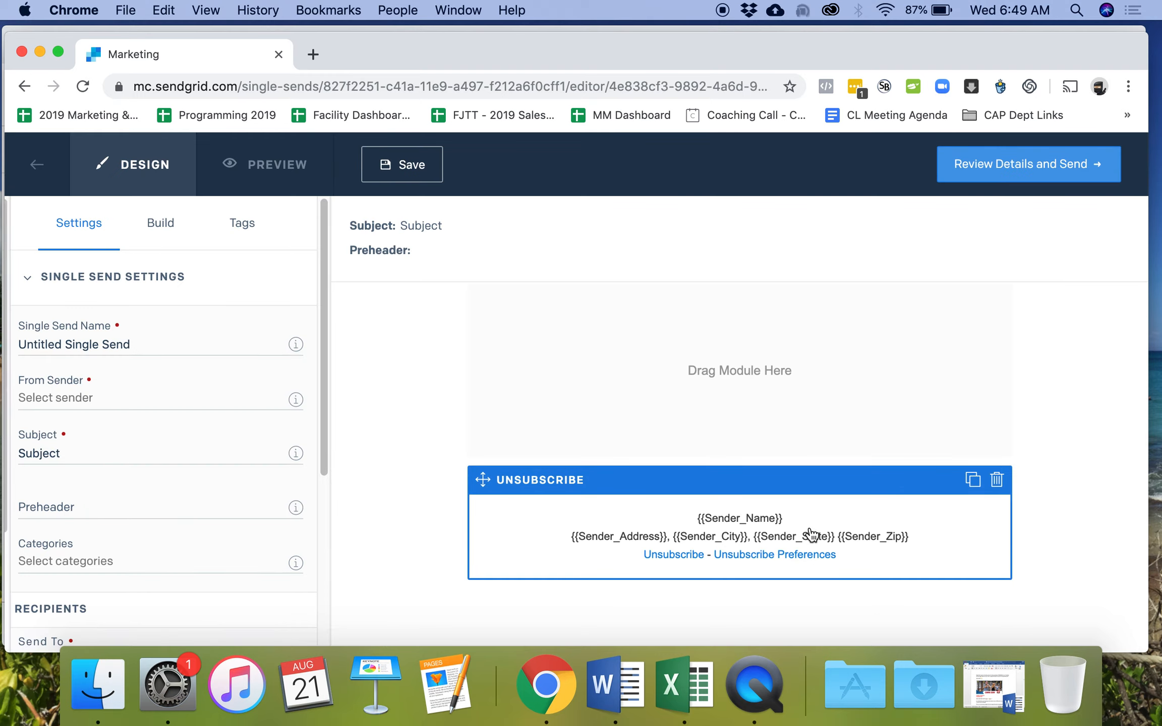
pyautogui.scroll(-5, 236, 503)
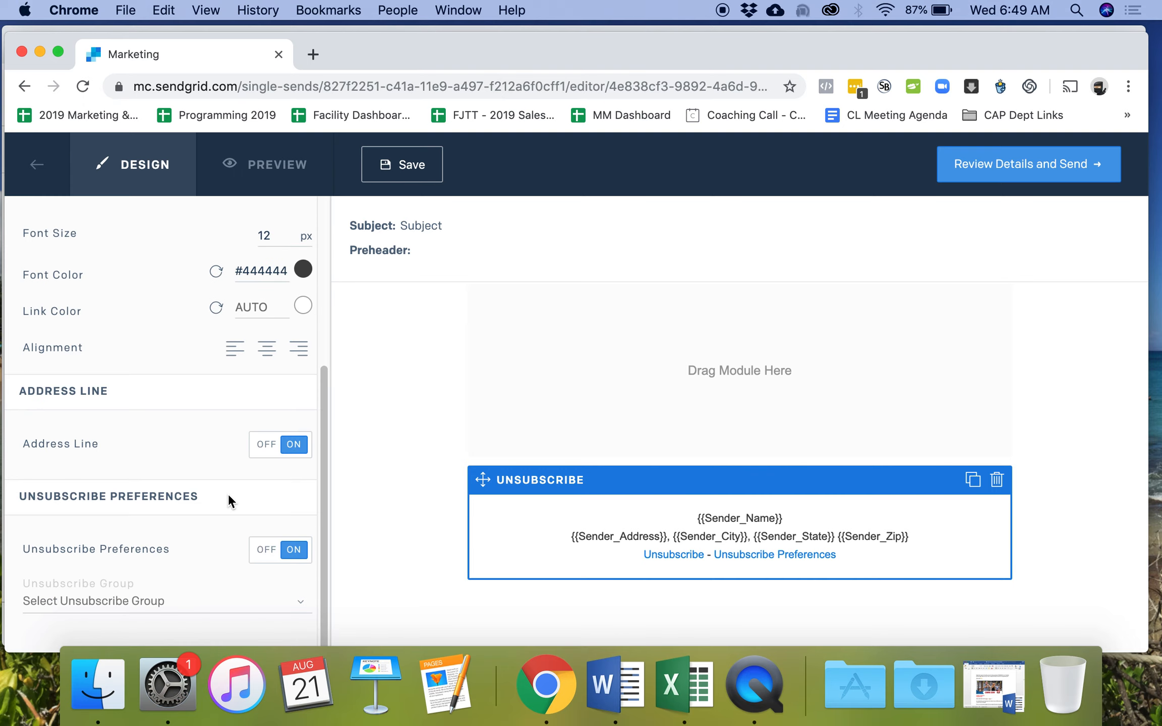
pyautogui.click(298, 451)
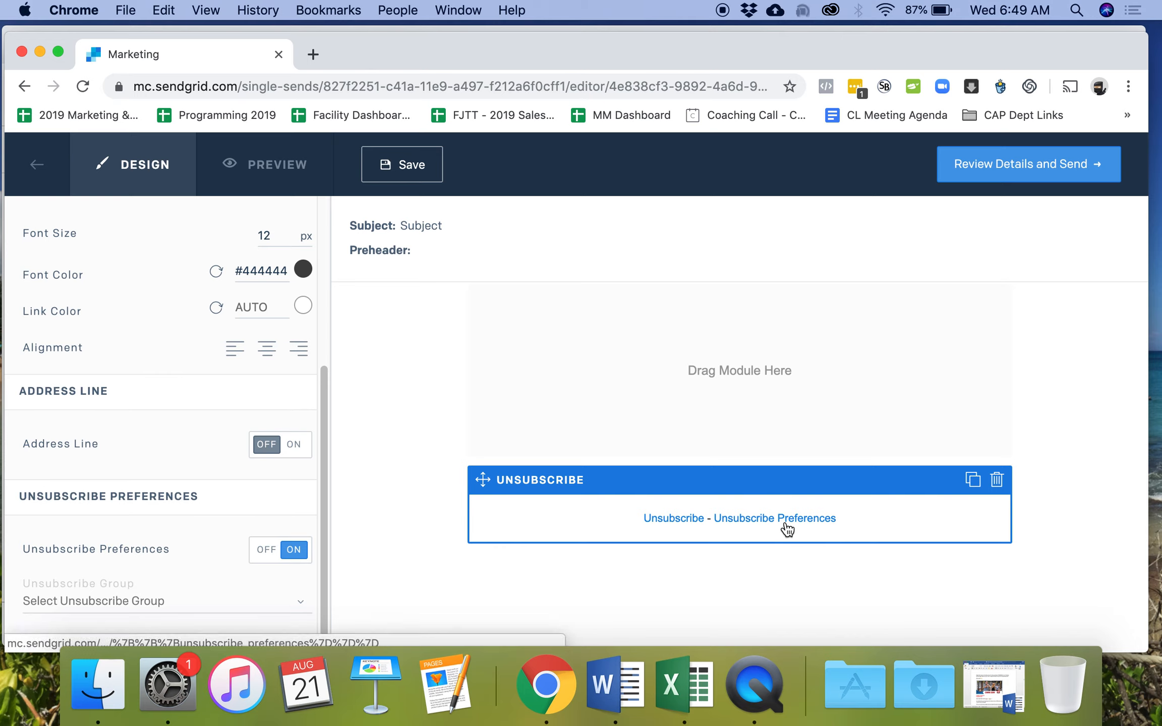
pyautogui.scroll(5, 293, 459)
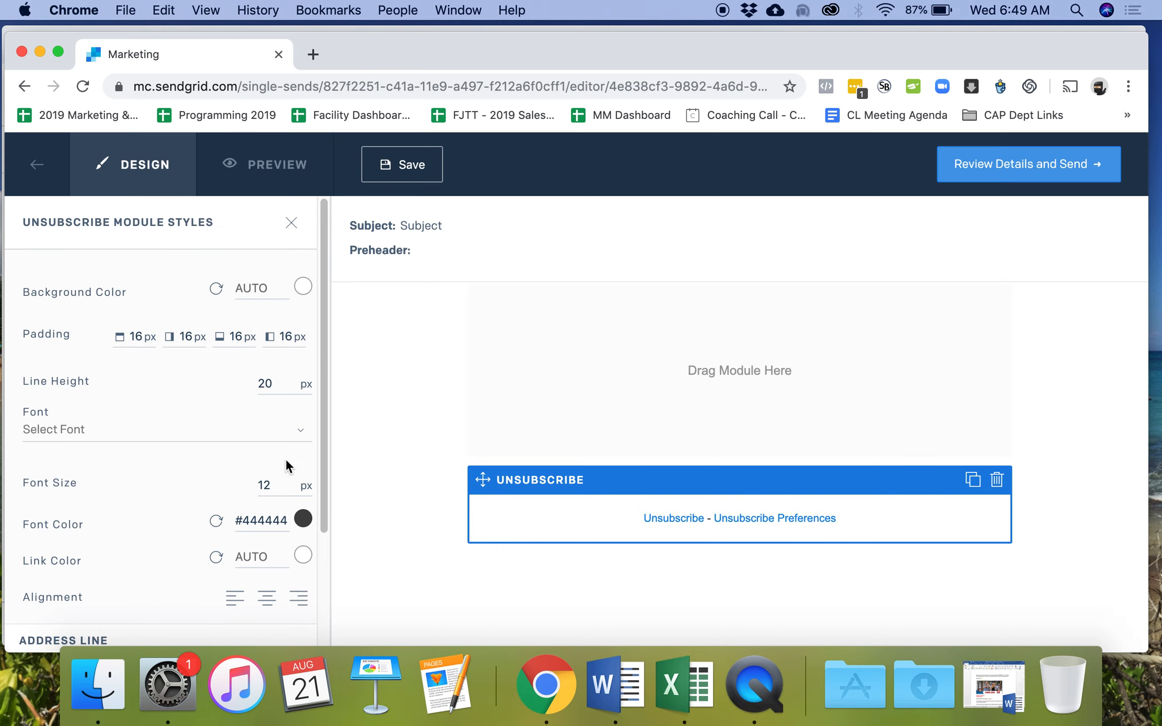
pyautogui.click(292, 223)
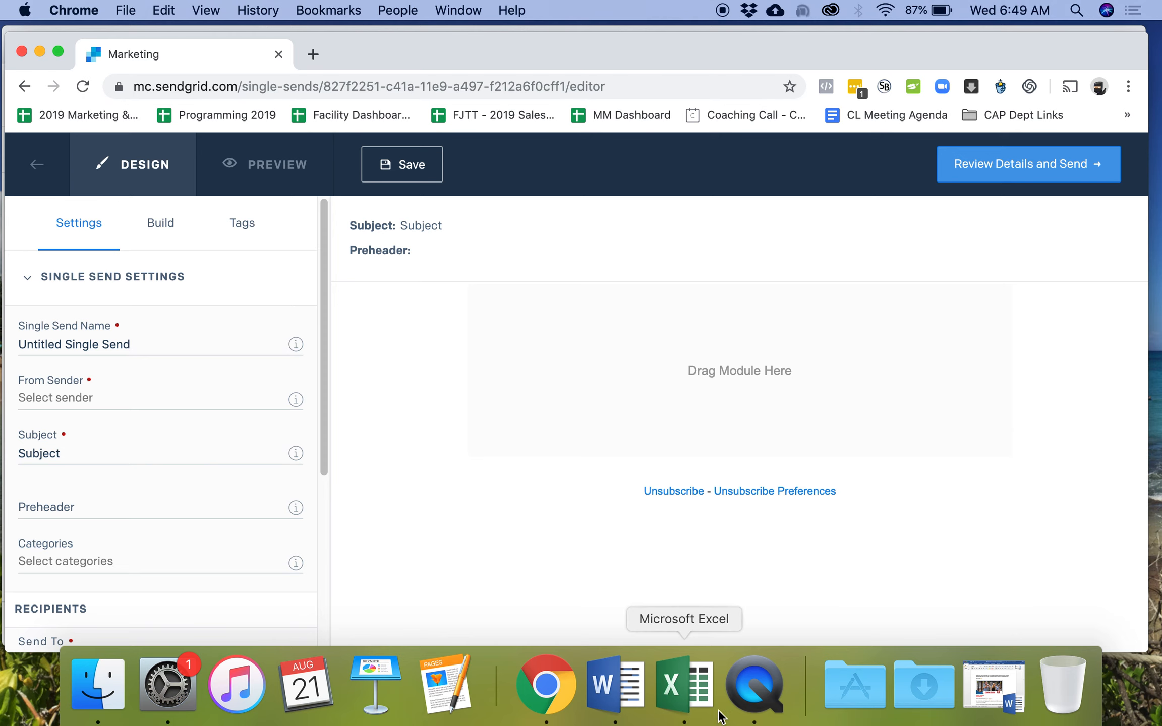
# - Copy 'You get first dibs!' from the Word draft and name the send 'You get first dibs! (MON)'
pyautogui.click(616, 686)
pyautogui.moveTo(305, 286); pyautogui.dragTo(222, 286)
pyautogui.press('super+c')
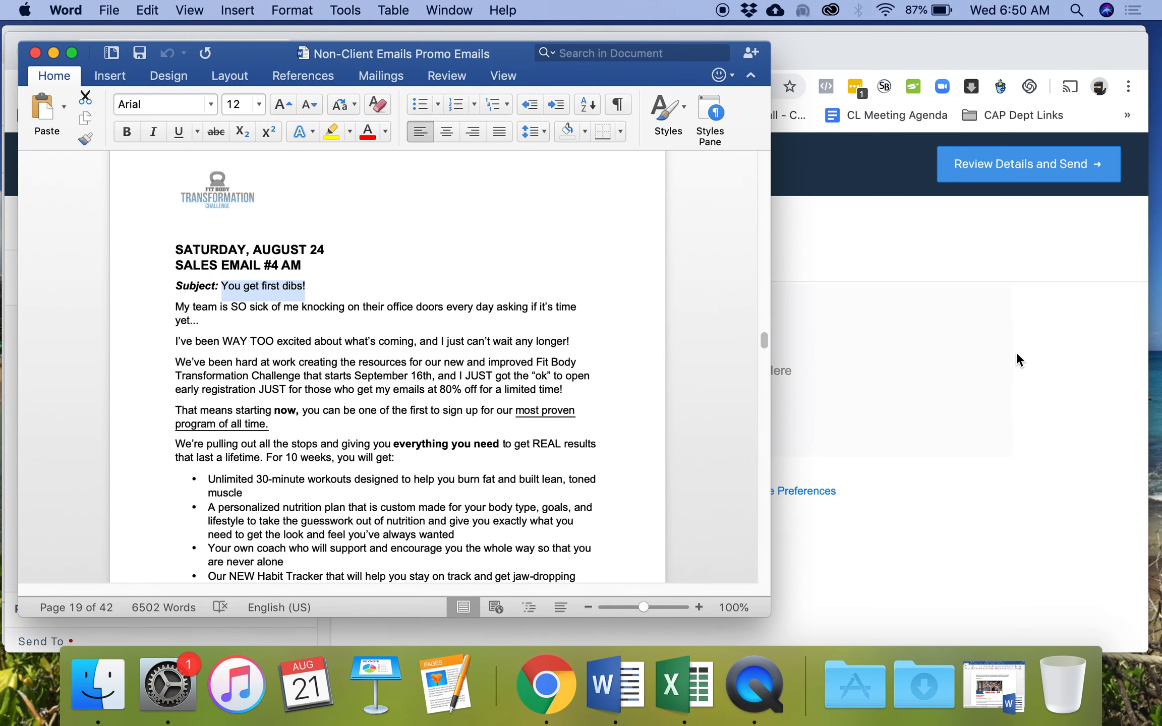
pyautogui.click(1019, 360)
pyautogui.moveTo(197, 343); pyautogui.dragTo(68, 345)
pyautogui.press('super+v')
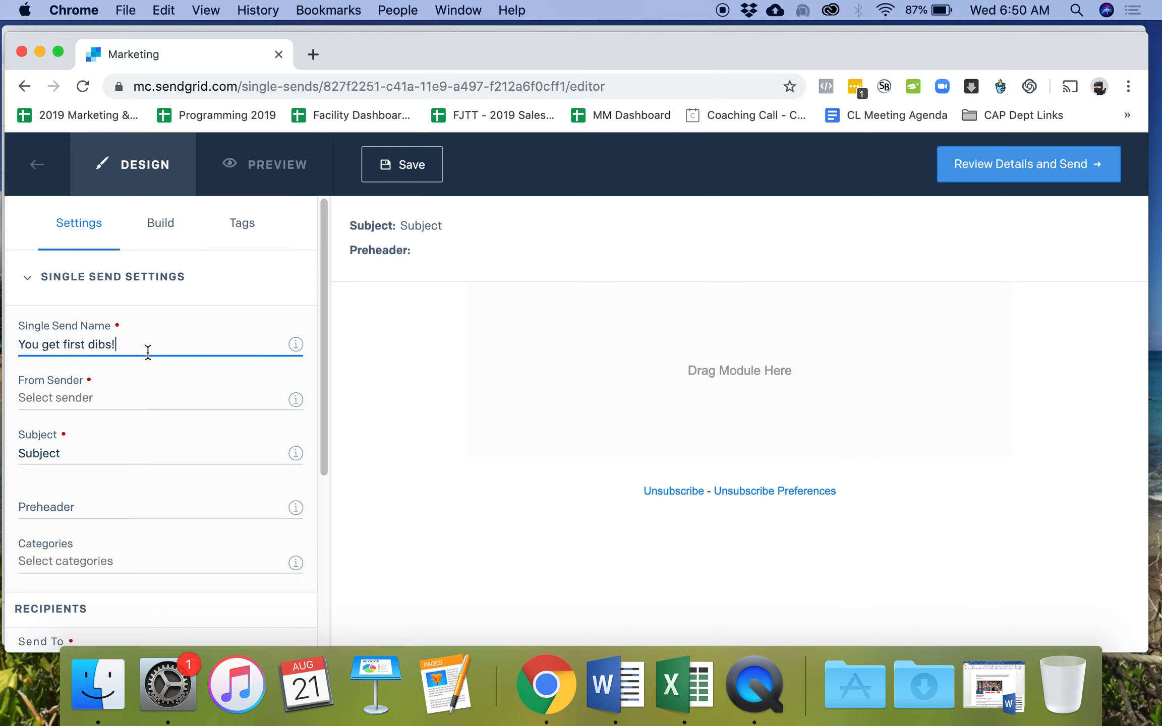
pyautogui.write('(MON')
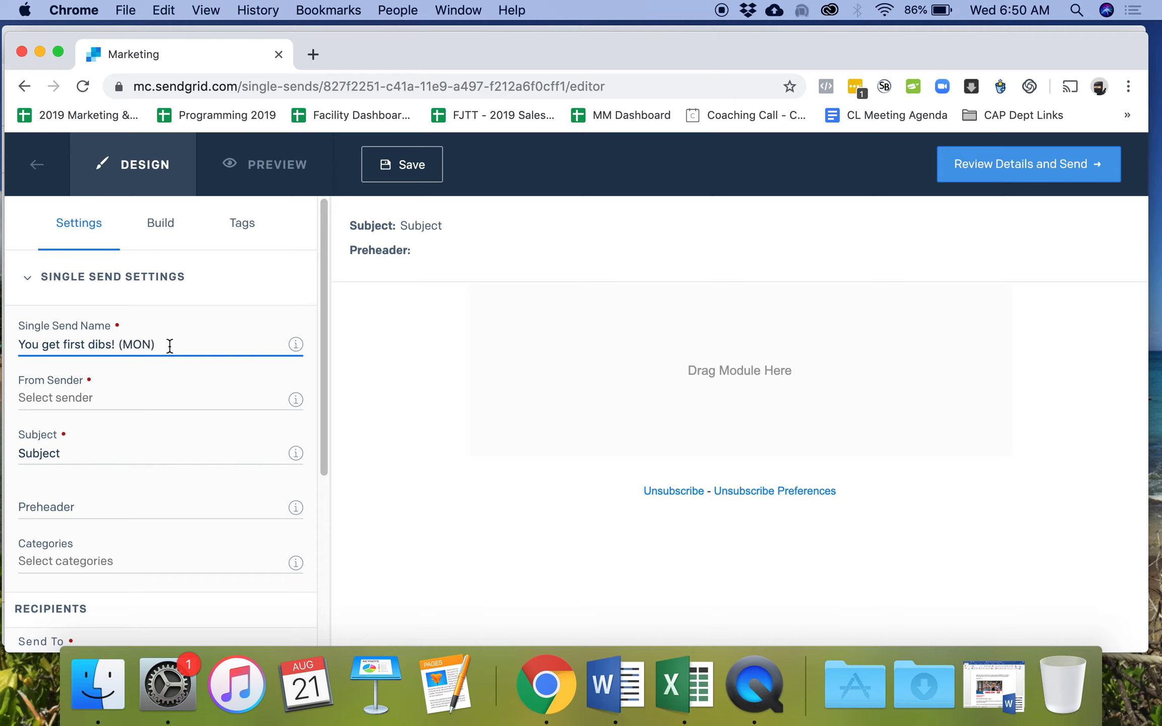
# - Choose the Monrovia Fit Body Boot Camp sender and paste 'You get first dibs!' as the subject
pyautogui.click(132, 399)
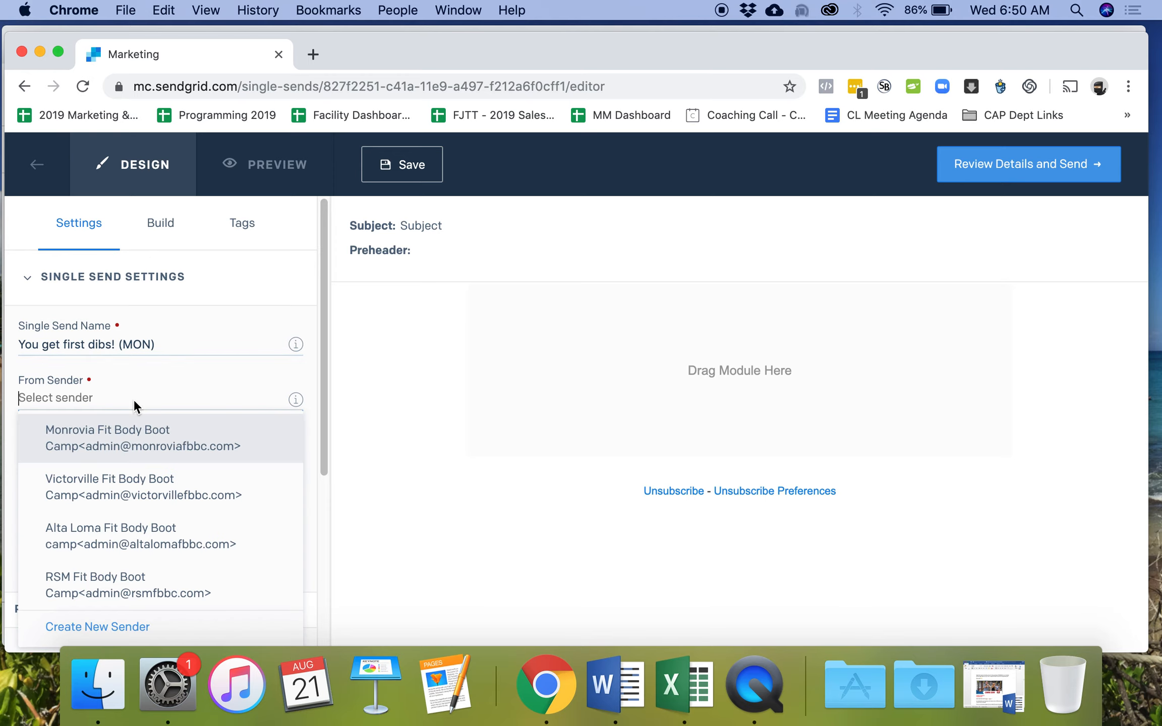
pyautogui.click(143, 455)
pyautogui.click(87, 452)
pyautogui.click(57, 452)
pyautogui.moveTo(57, 453); pyautogui.dragTo(19, 459)
pyautogui.press('super+v')
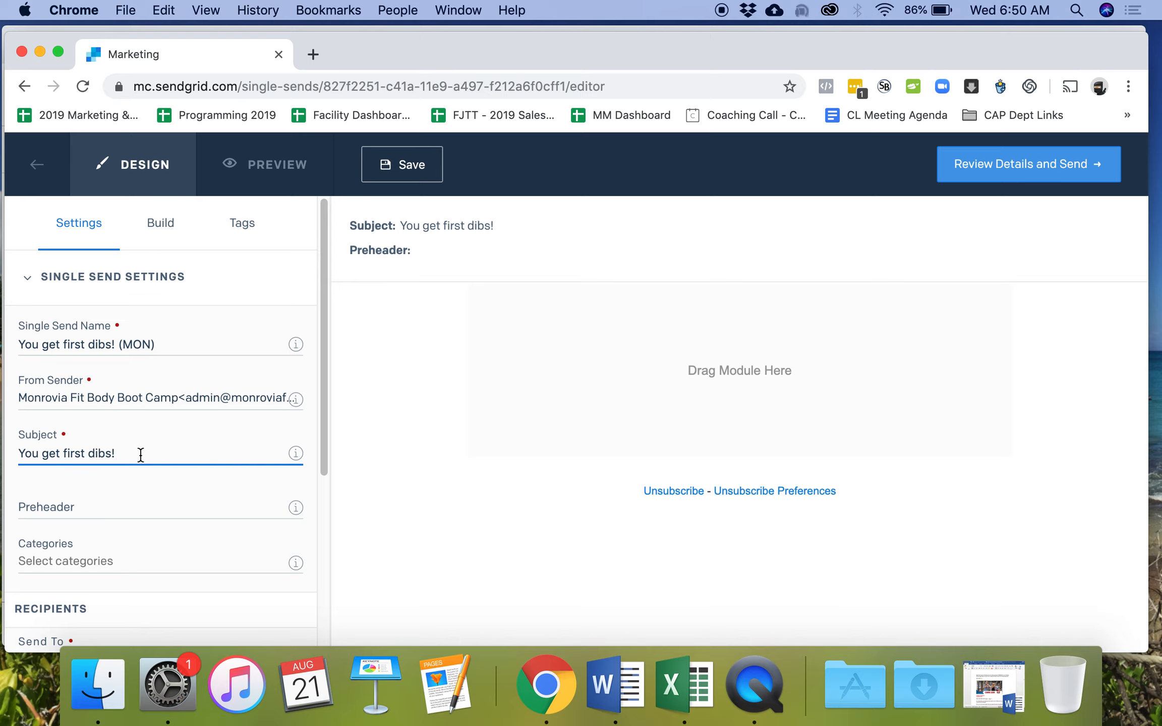
pyautogui.scroll(-1, 128, 443)
pyautogui.scroll(-3, 129, 443)
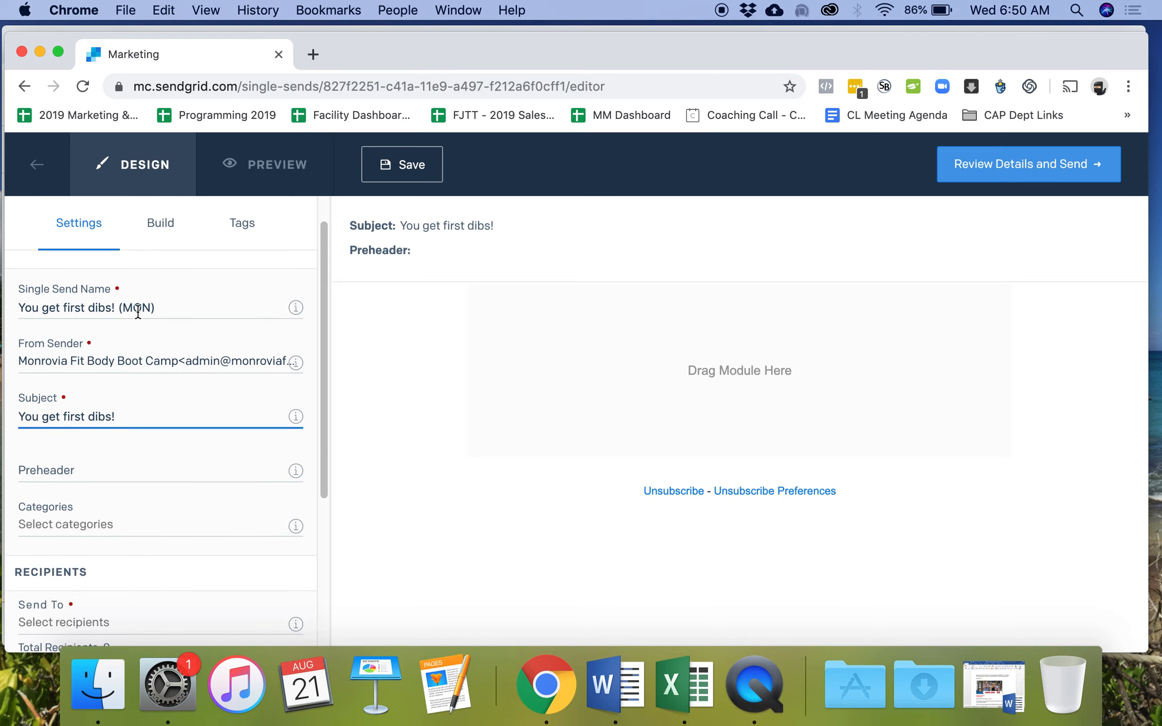
pyautogui.scroll(-5, 127, 482)
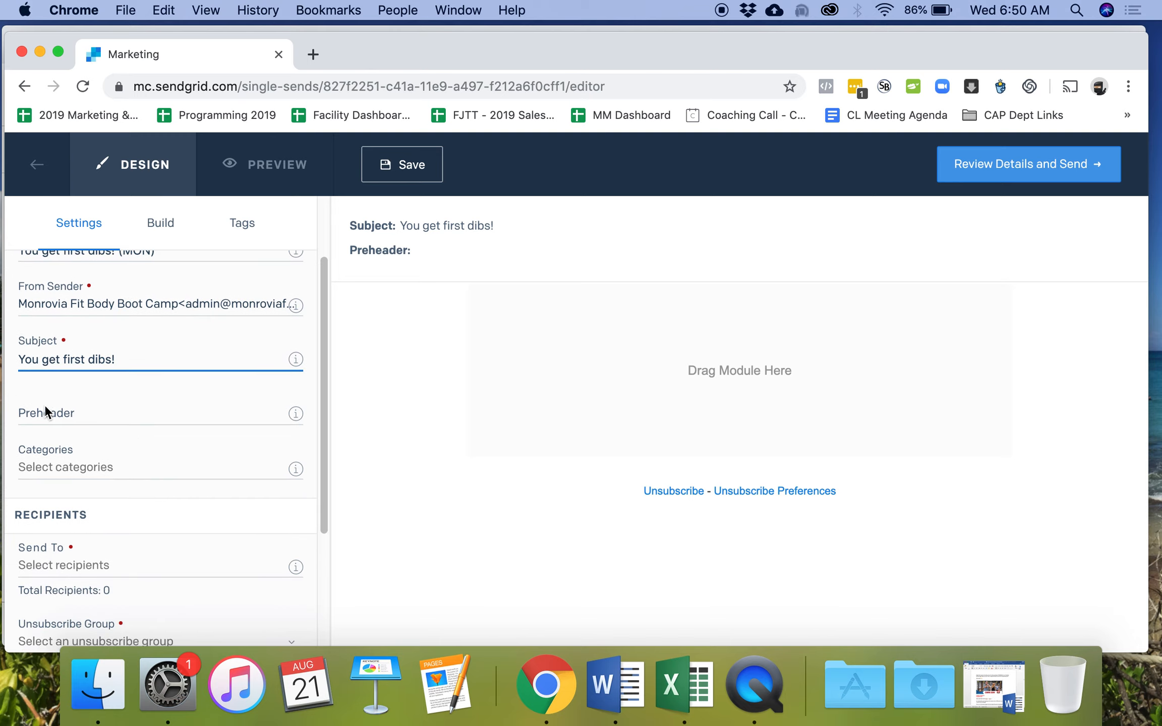
pyautogui.scroll(-5, 46, 409)
# - Send to Prospects List - MON with MON Unsubscribes as the unsubscribe group
pyautogui.click(117, 506)
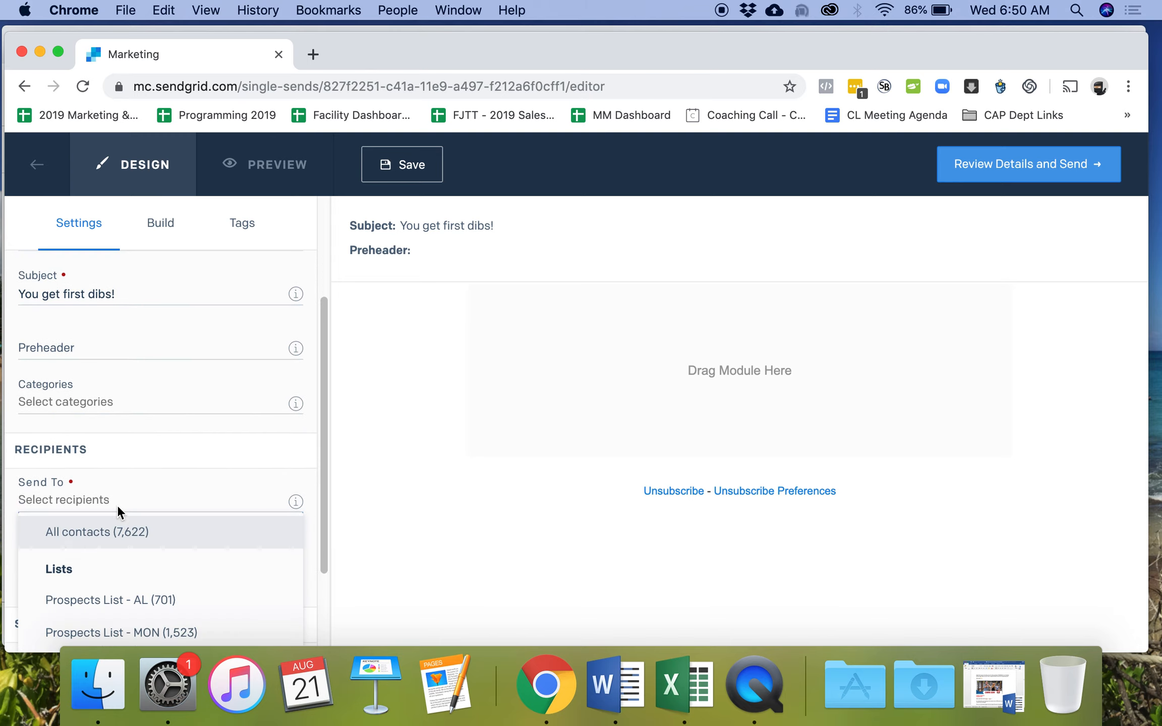
pyautogui.scroll(-8, 231, 582)
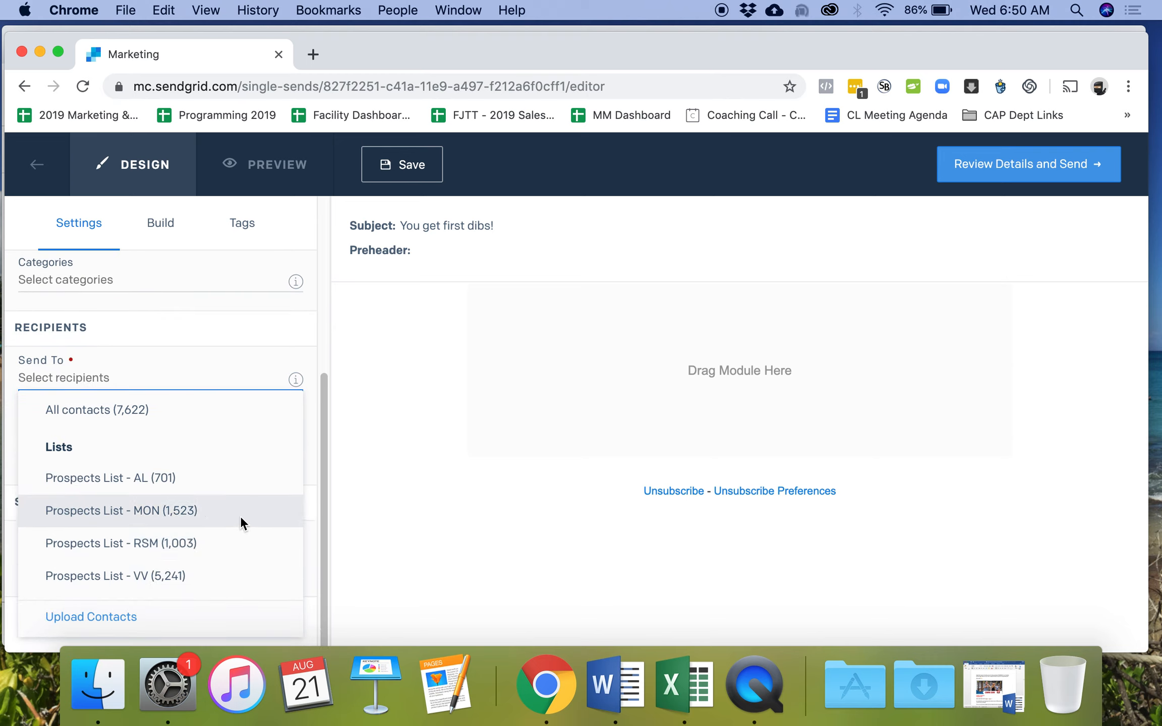
pyautogui.click(237, 514)
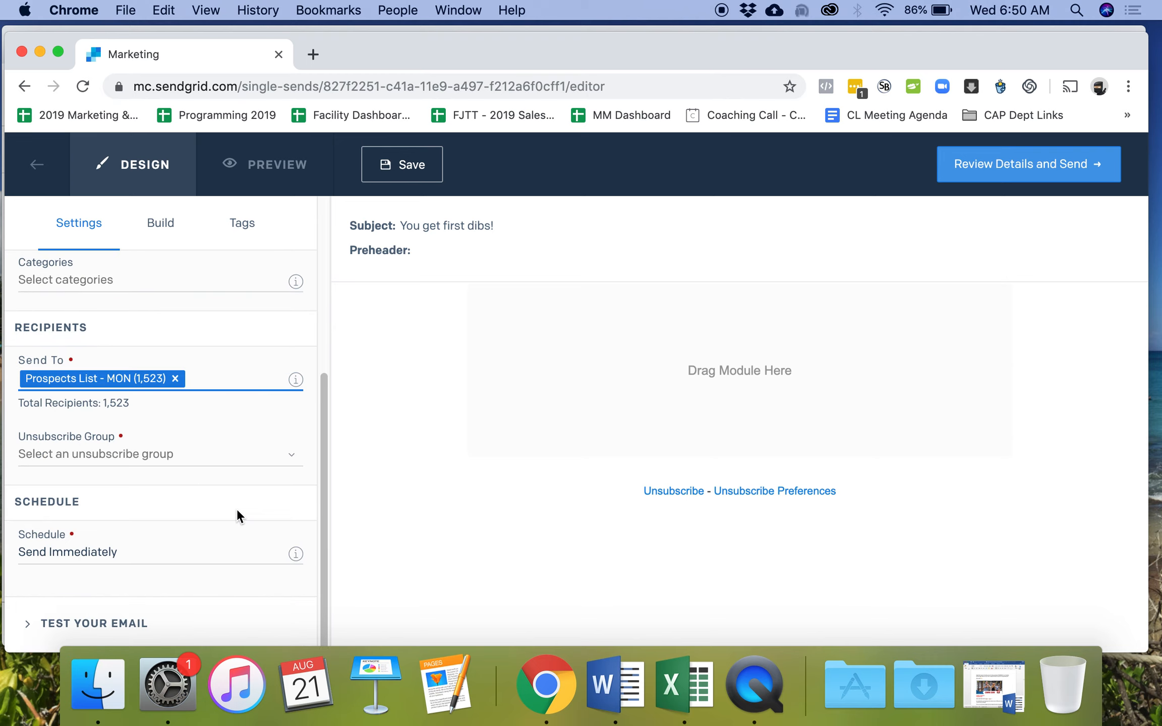
pyautogui.click(188, 449)
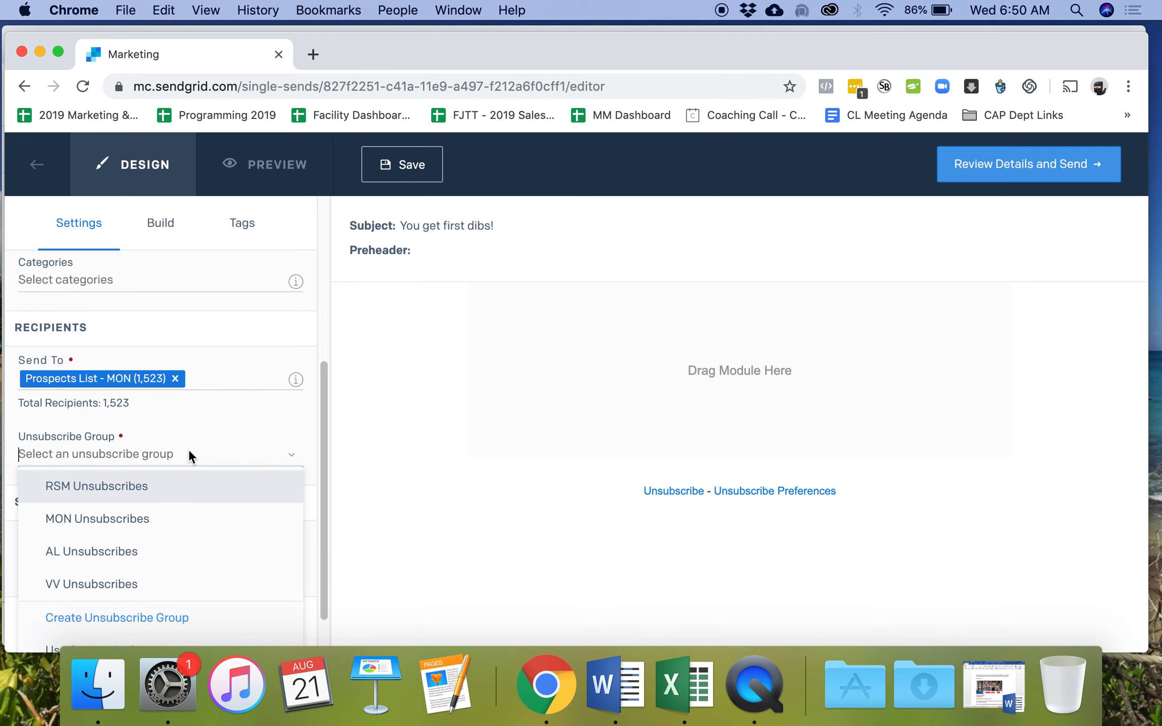
pyautogui.click(193, 518)
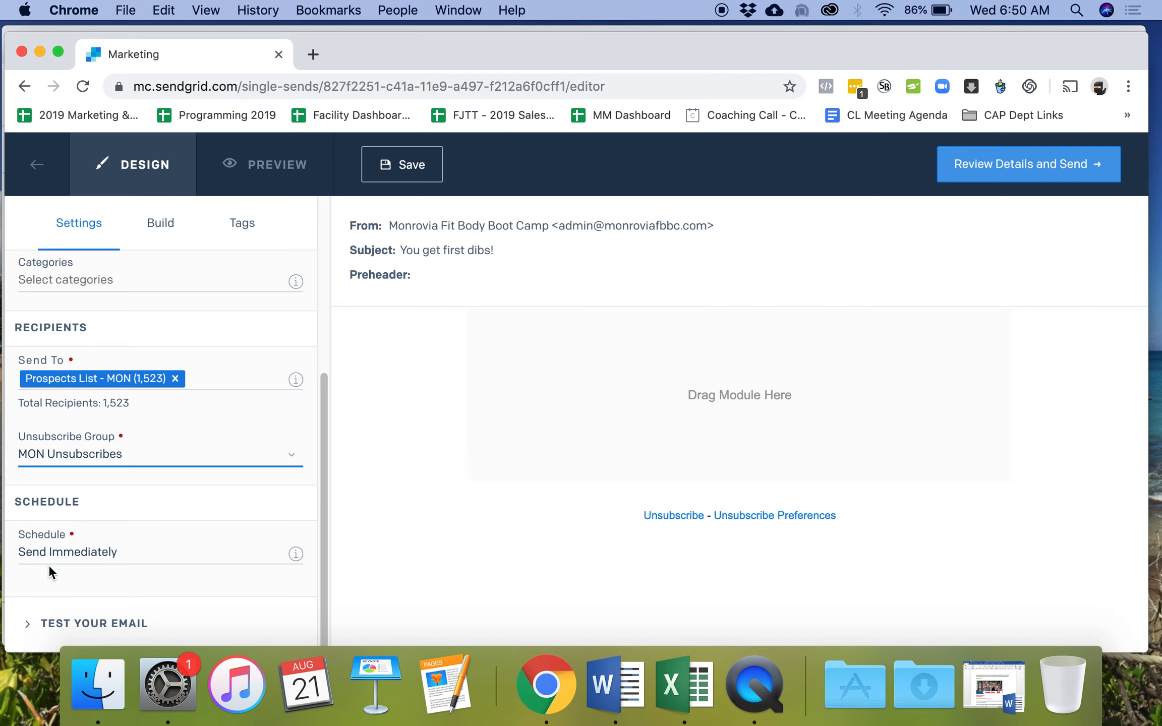
# - Schedule the send for a specific date: 08/24/2019 at 8:00 AM
pyautogui.click(76, 560)
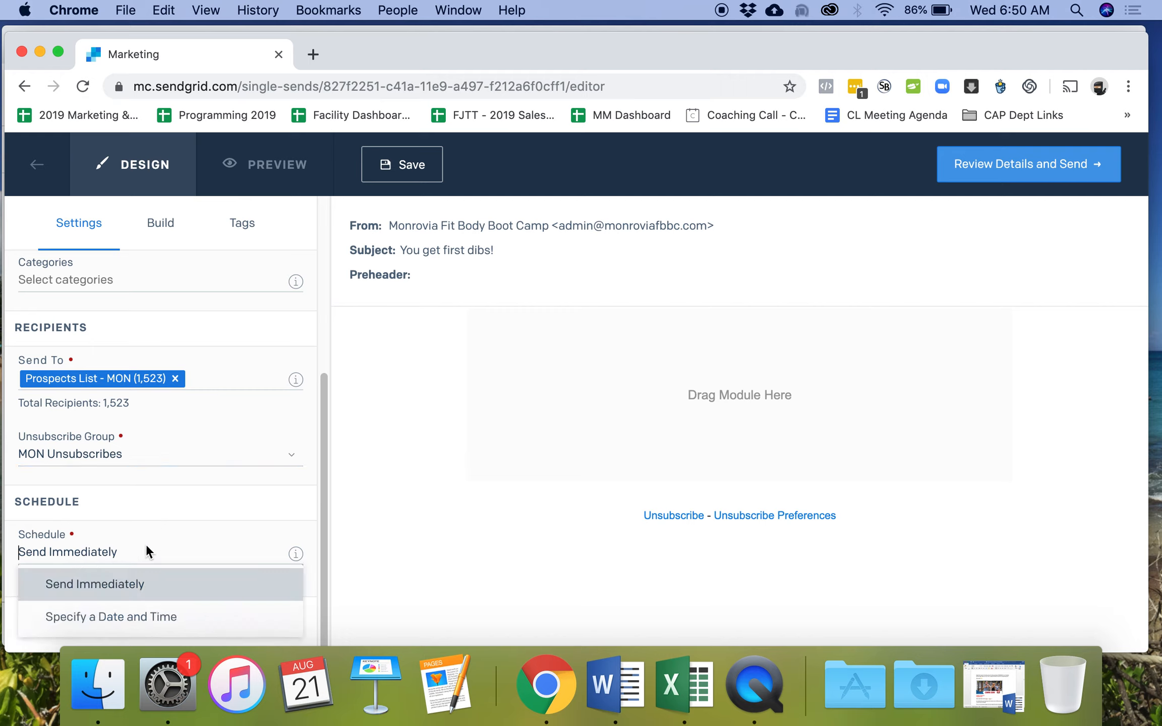
pyautogui.click(151, 612)
pyautogui.click(89, 605)
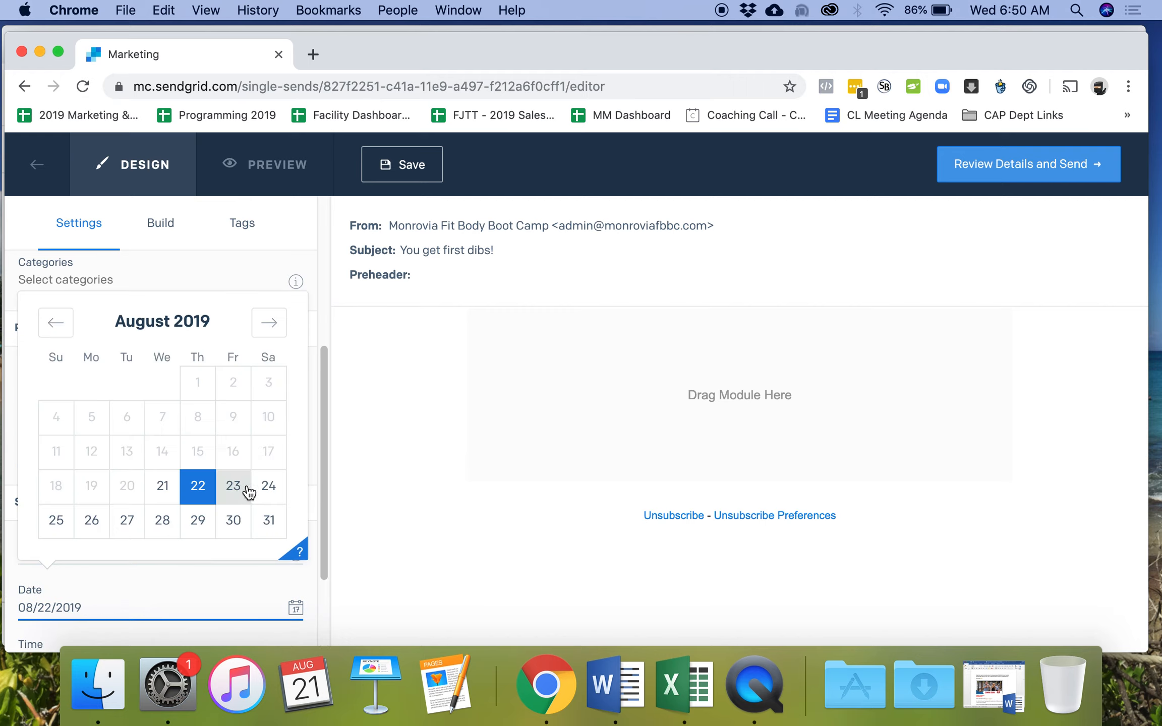
pyautogui.click(269, 486)
pyautogui.scroll(-3, 202, 518)
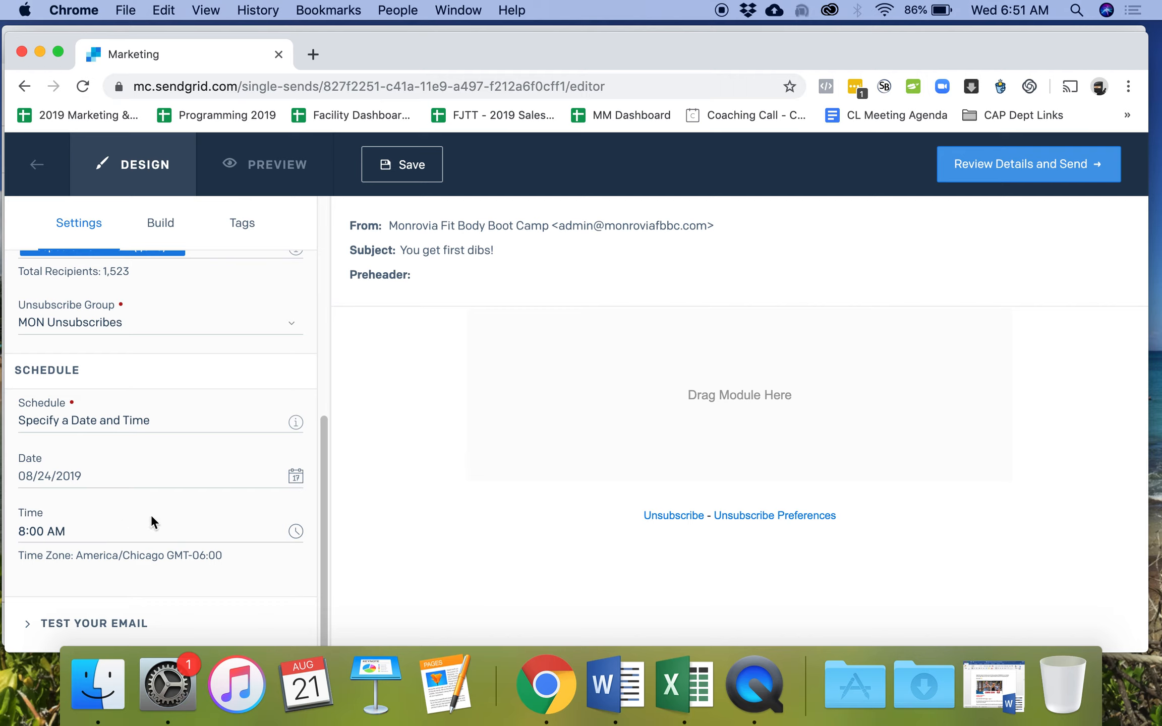
pyautogui.scroll(10, 156, 512)
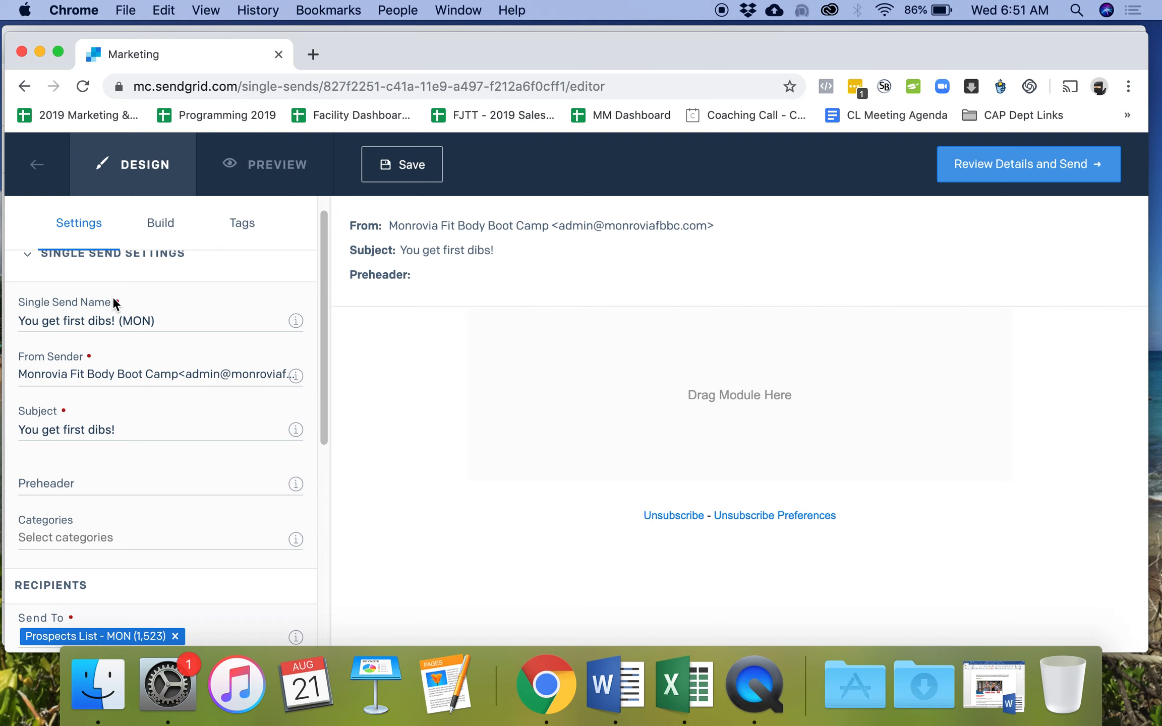
# - Drag a Text module from the Build modules into the email's Drag Module Here area
pyautogui.click(160, 223)
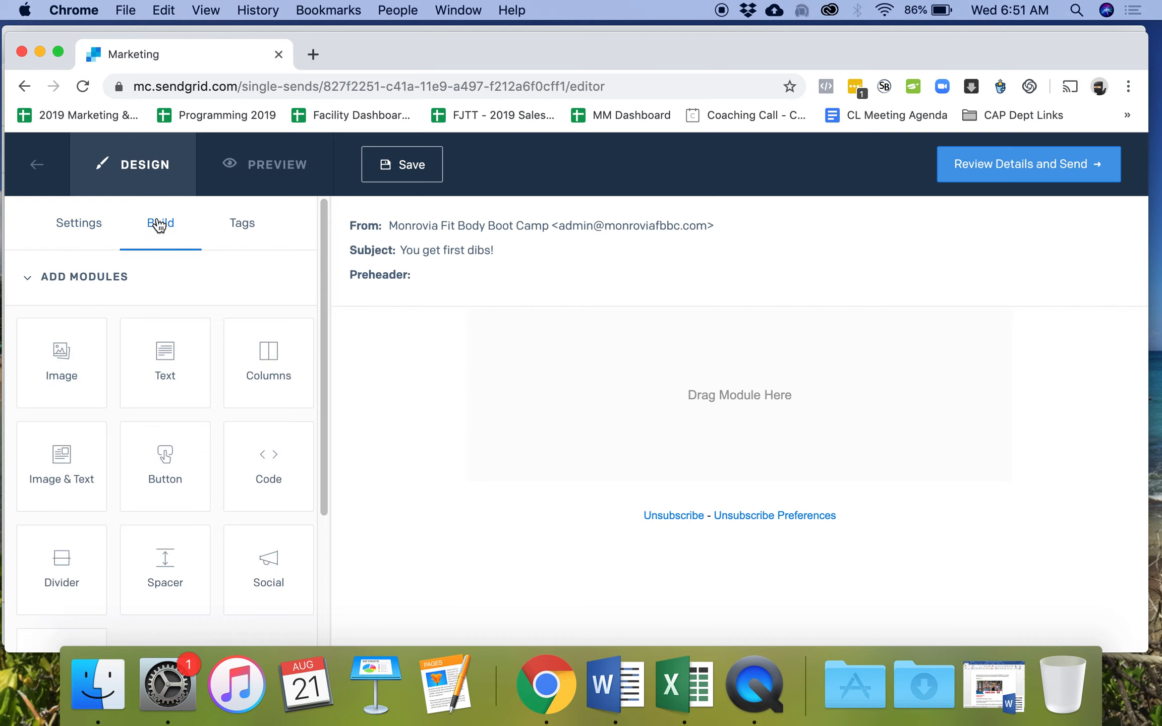
pyautogui.scroll(-1, 241, 397)
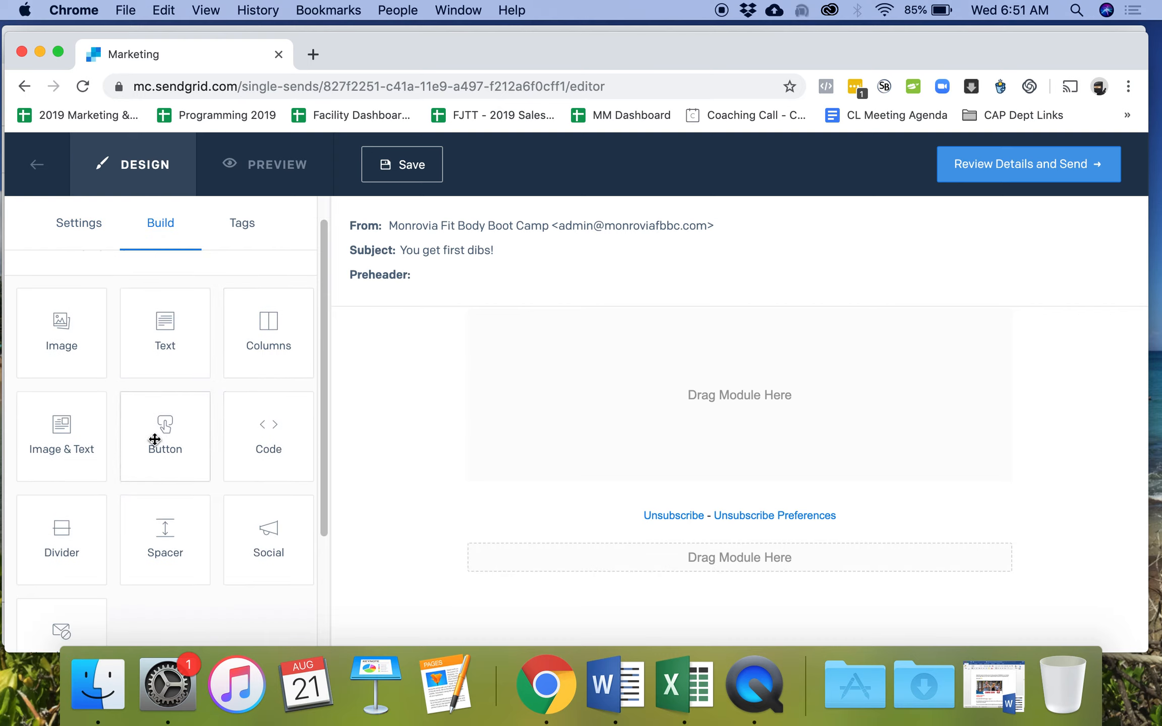
pyautogui.scroll(-1, 200, 444)
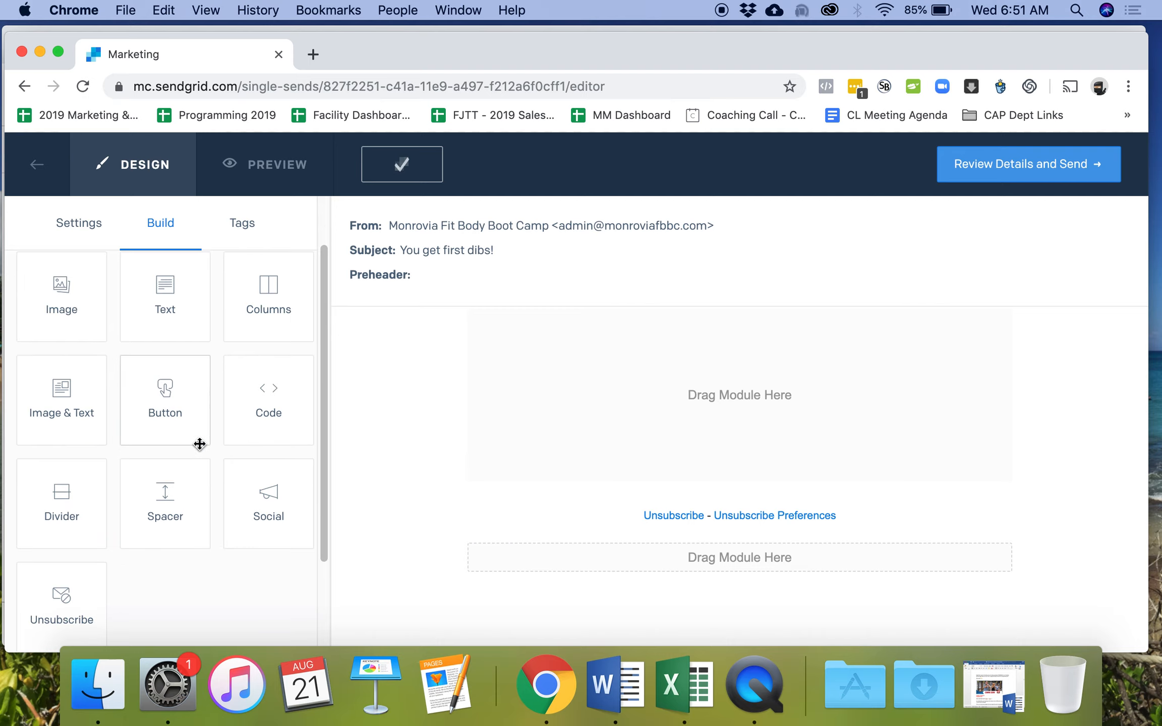
pyautogui.scroll(2, 182, 436)
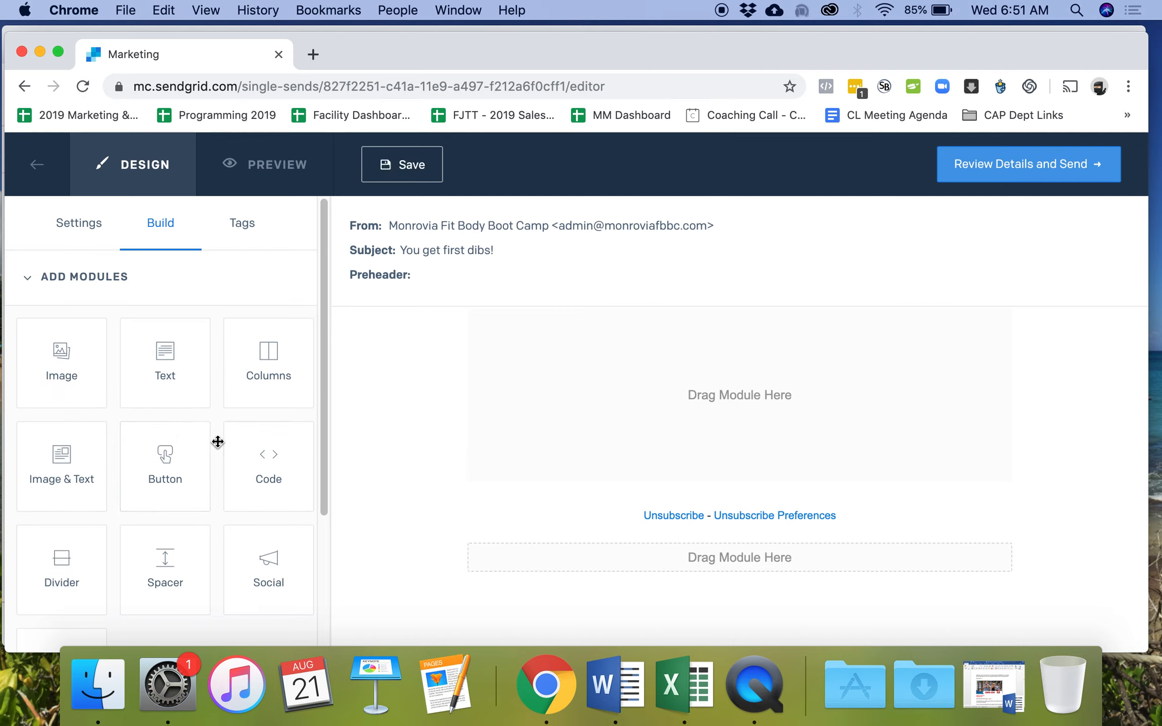
pyautogui.moveTo(169, 346); pyautogui.dragTo(623, 364)
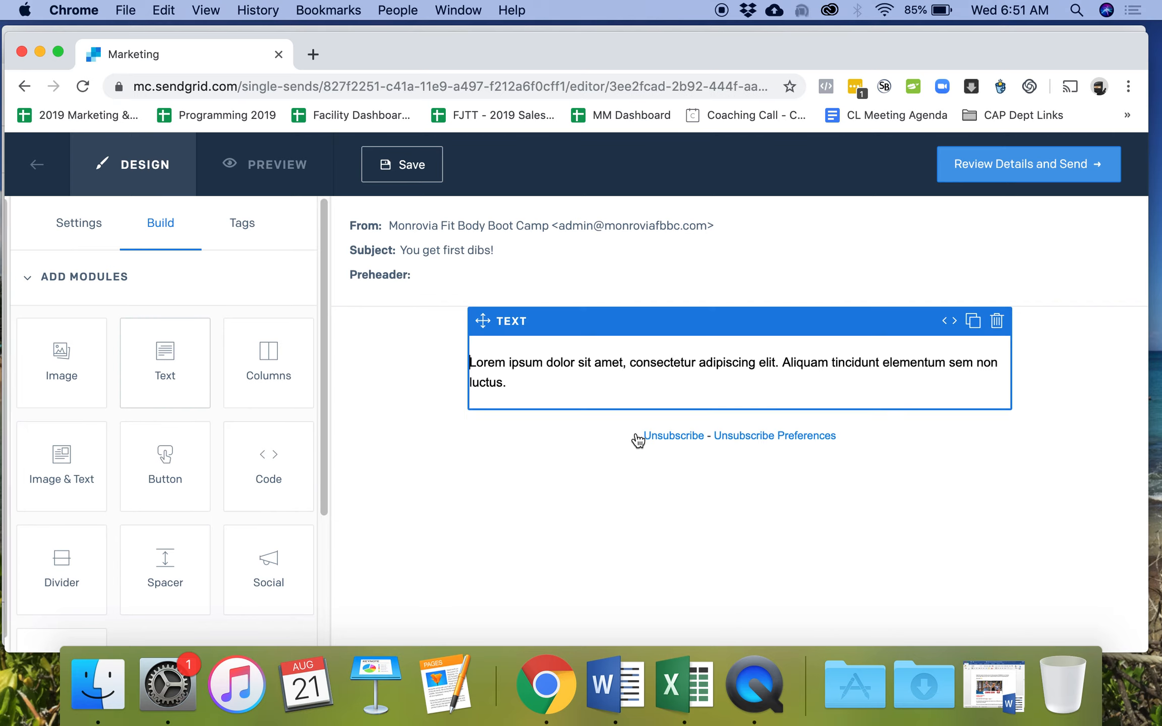
# - Copy the Word email body from 'My team' through '(sign off)', then select SendGrid's placeholder text
pyautogui.click(603, 664)
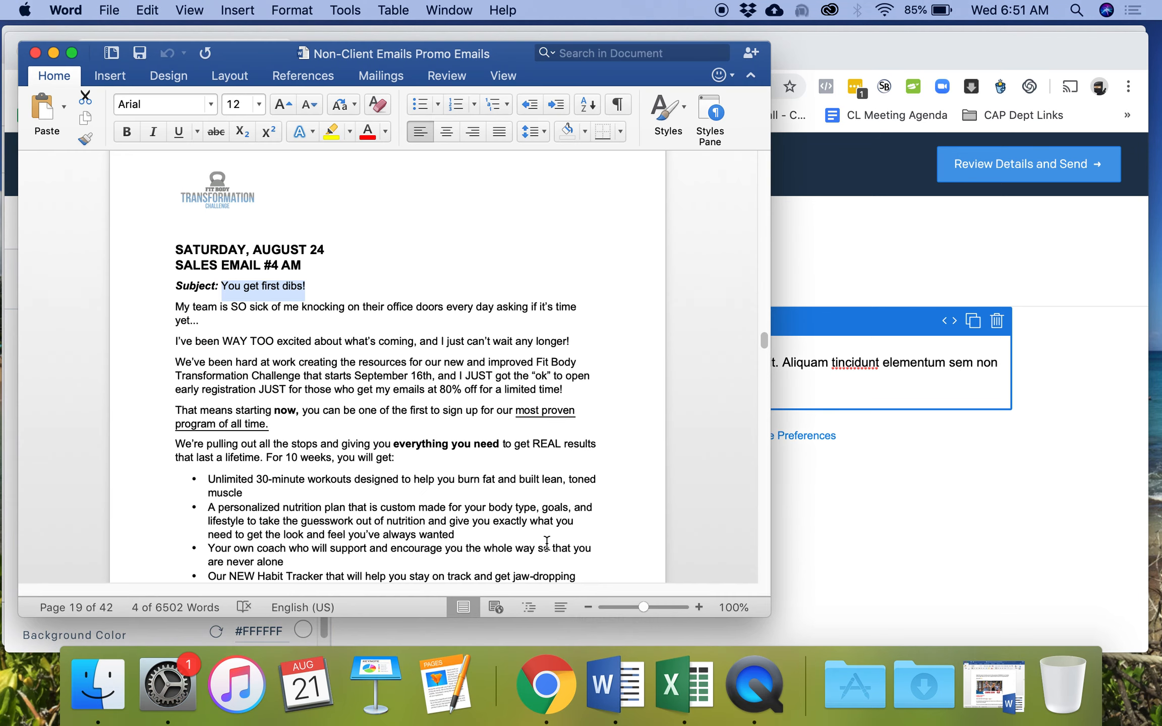
pyautogui.click(174, 306)
pyautogui.scroll(-10, 333, 366)
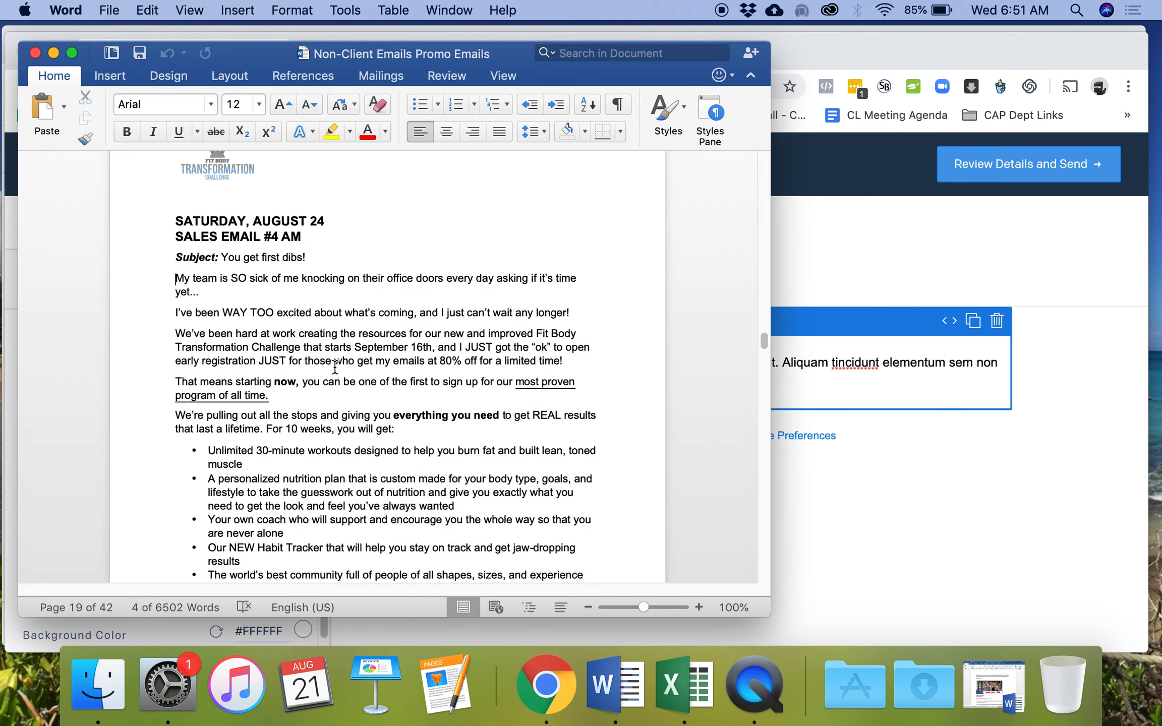
pyautogui.scroll(-5, 338, 365)
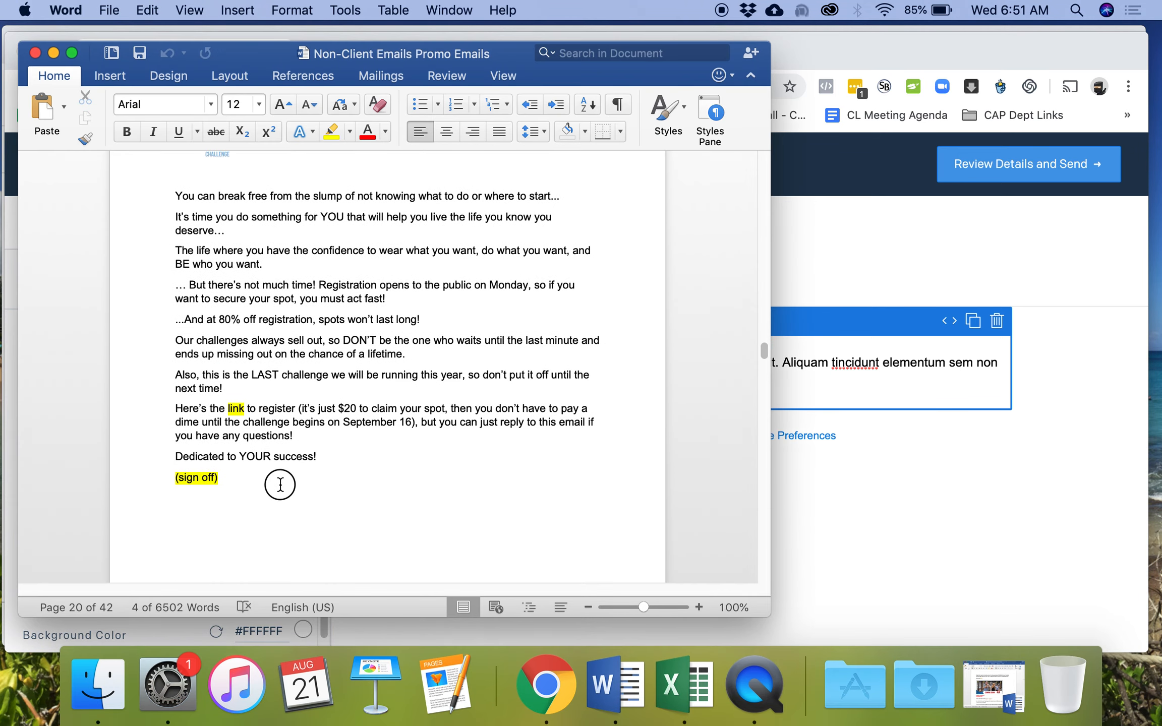
pyautogui.keyDown('shift'); pyautogui.click(280, 483); pyautogui.keyUp('shift')
pyautogui.press('super+c')
pyautogui.click(1092, 344)
pyautogui.moveTo(506, 383); pyautogui.dragTo(470, 364)
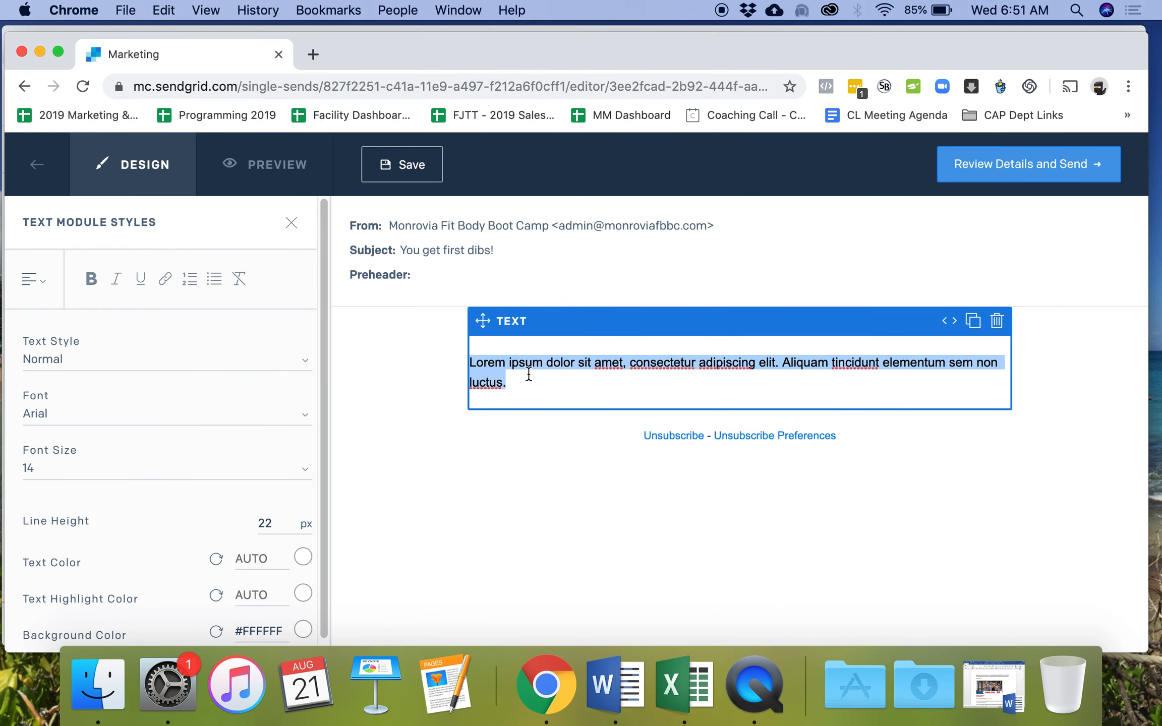
# - Paste the Sales Email #4 body over the lorem ipsum and set all of it to font size 18
pyautogui.press('super+v')
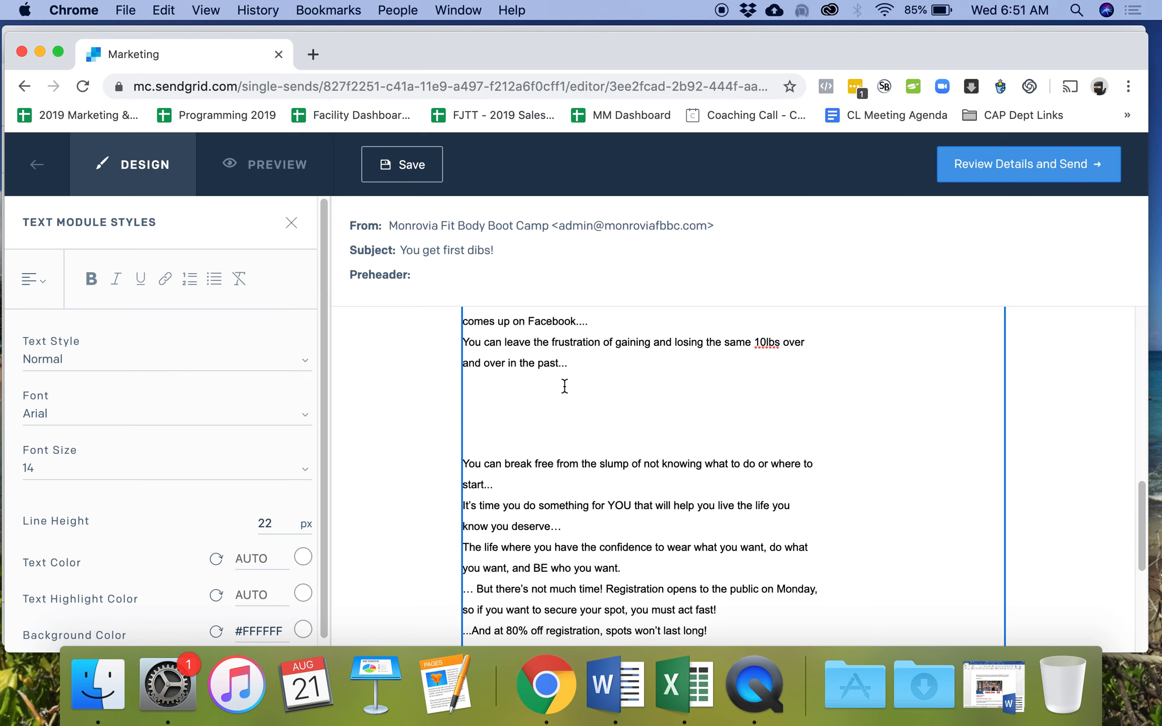
pyautogui.scroll(15, 530, 527)
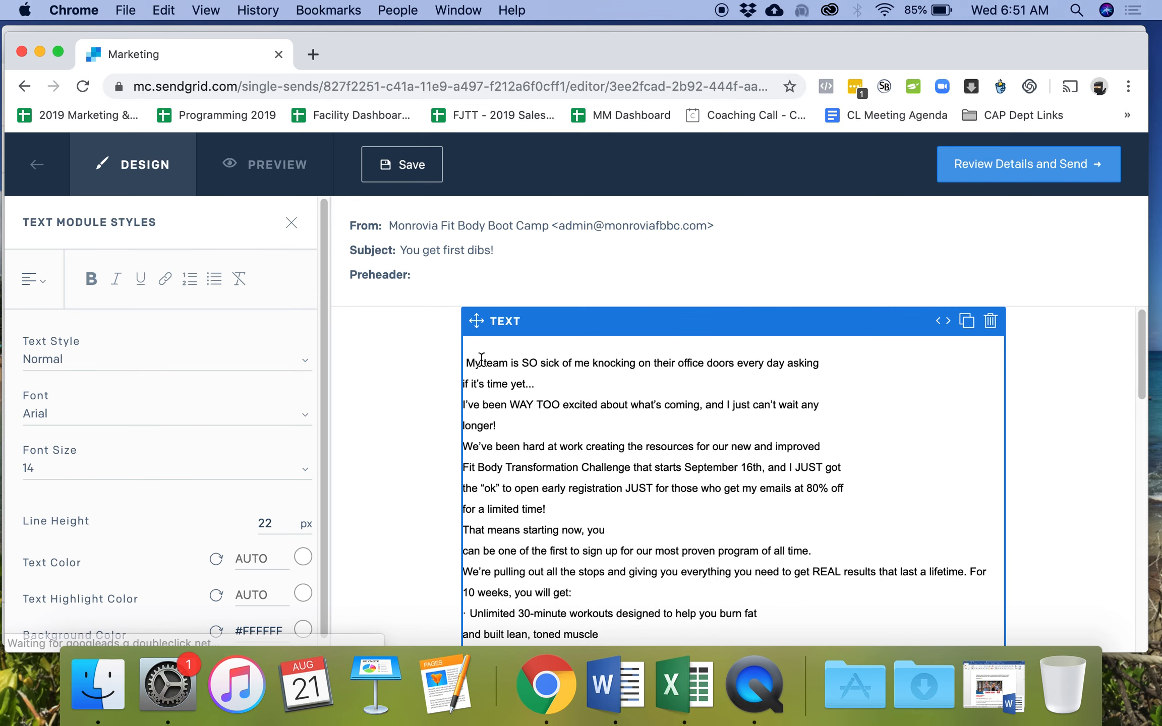
pyautogui.press('super+a')
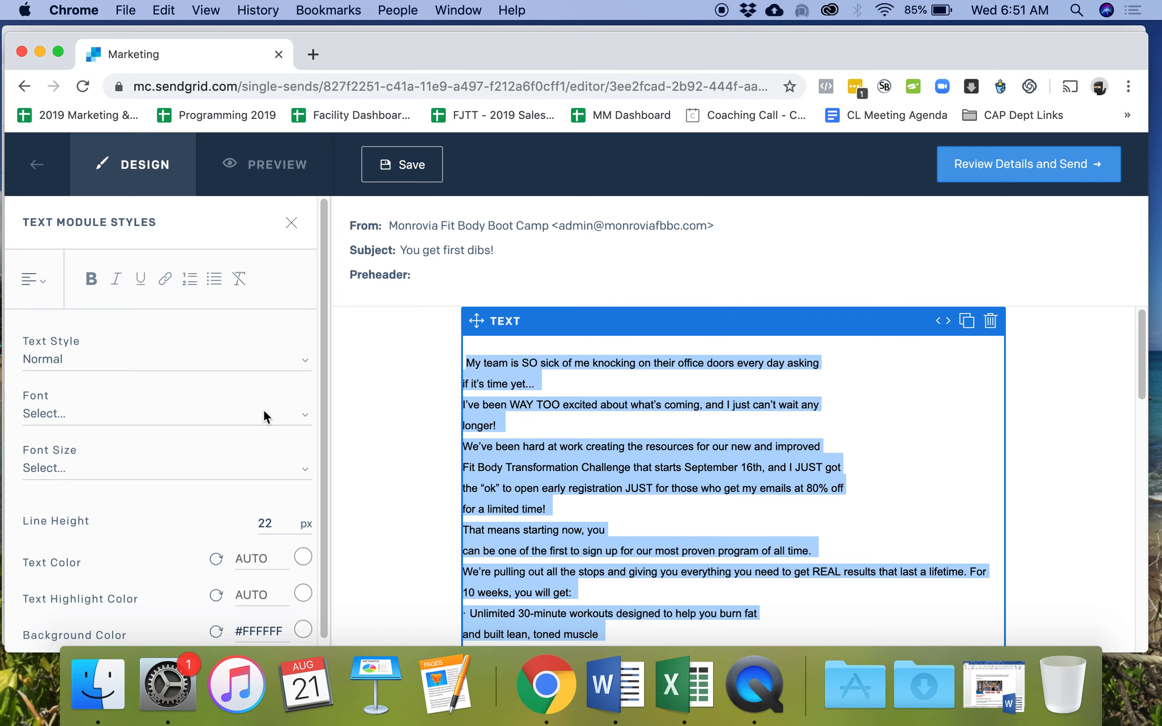
pyautogui.click(131, 406)
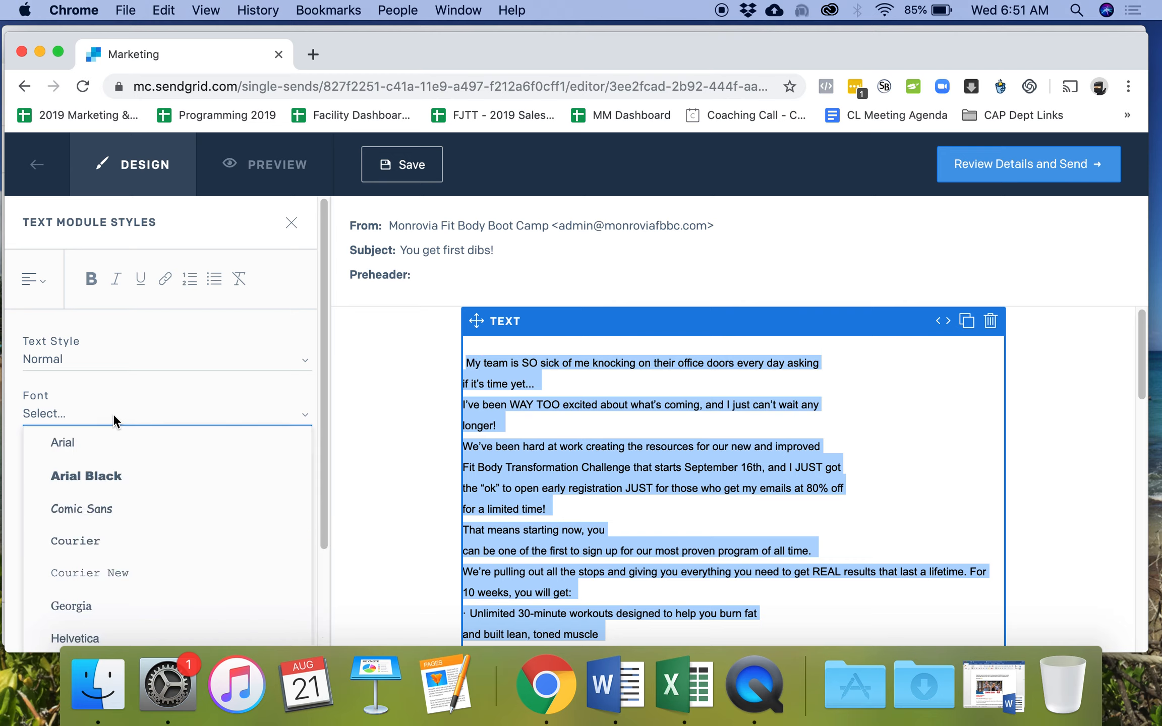
pyautogui.click(120, 413)
pyautogui.click(107, 468)
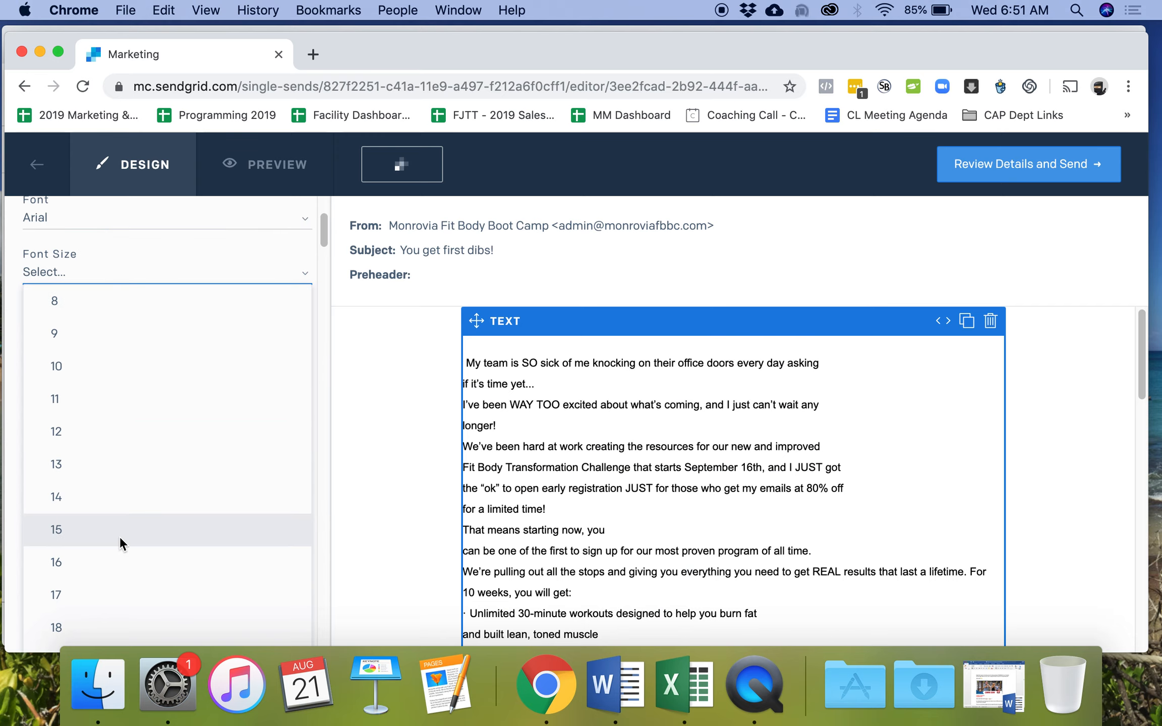
pyautogui.click(152, 612)
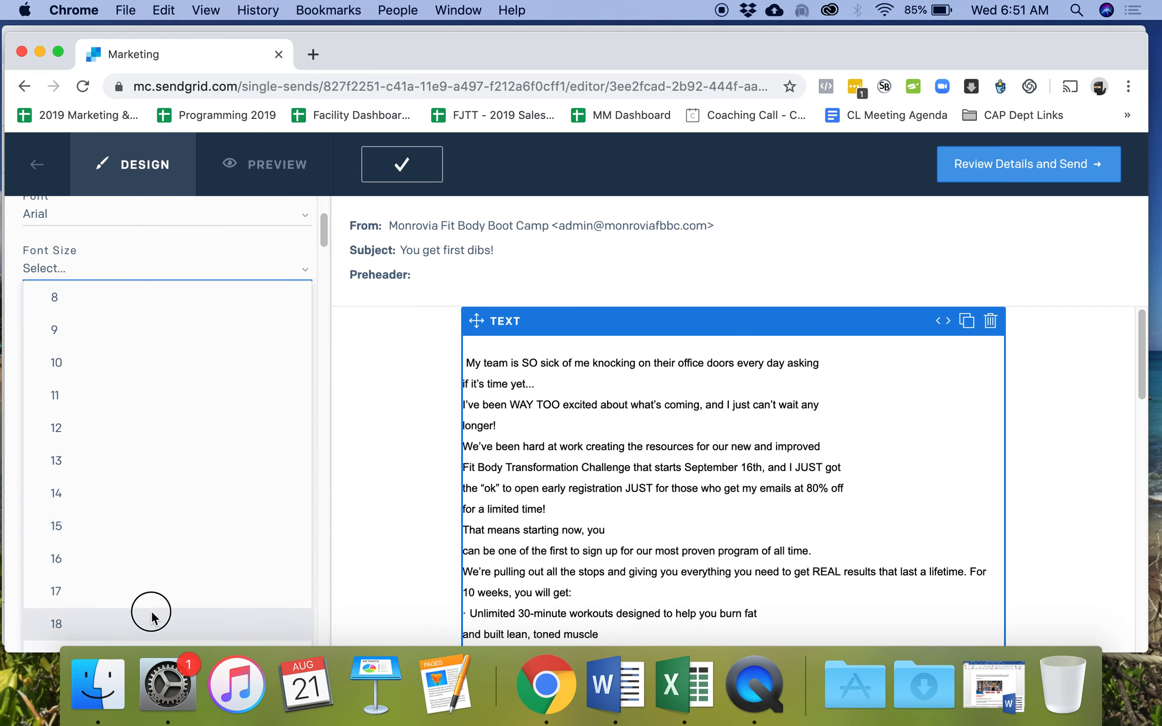
pyautogui.moveTo(466, 363); pyautogui.dragTo(748, 719)
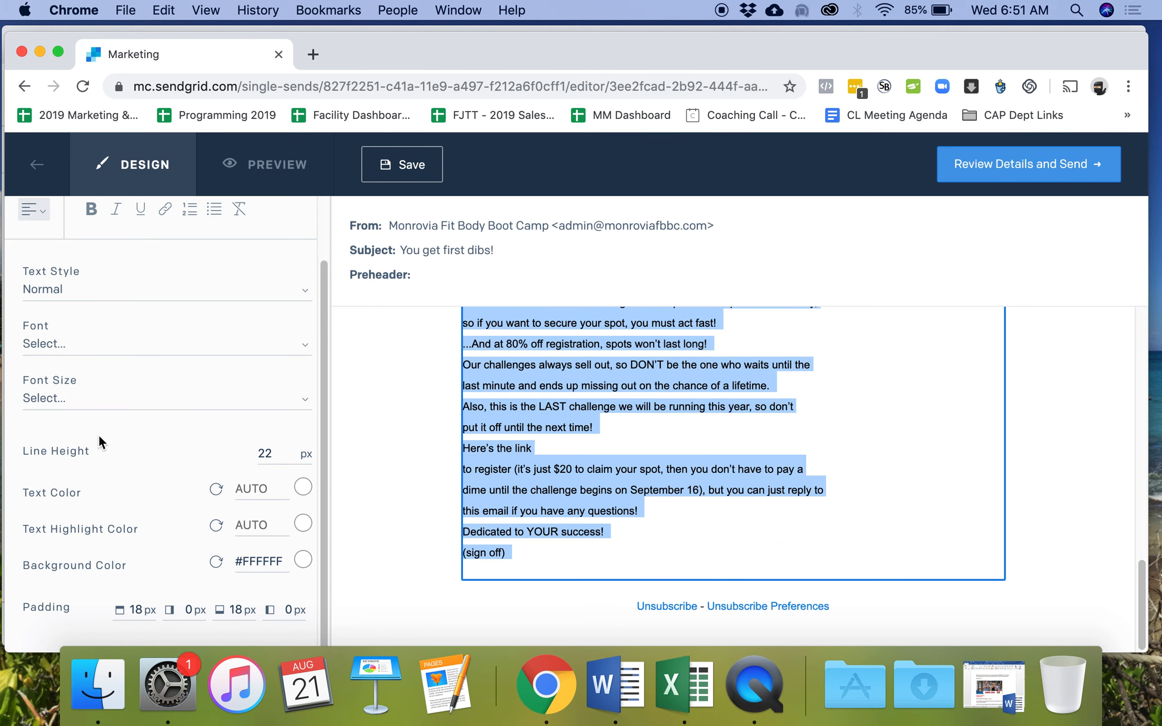
pyautogui.click(77, 402)
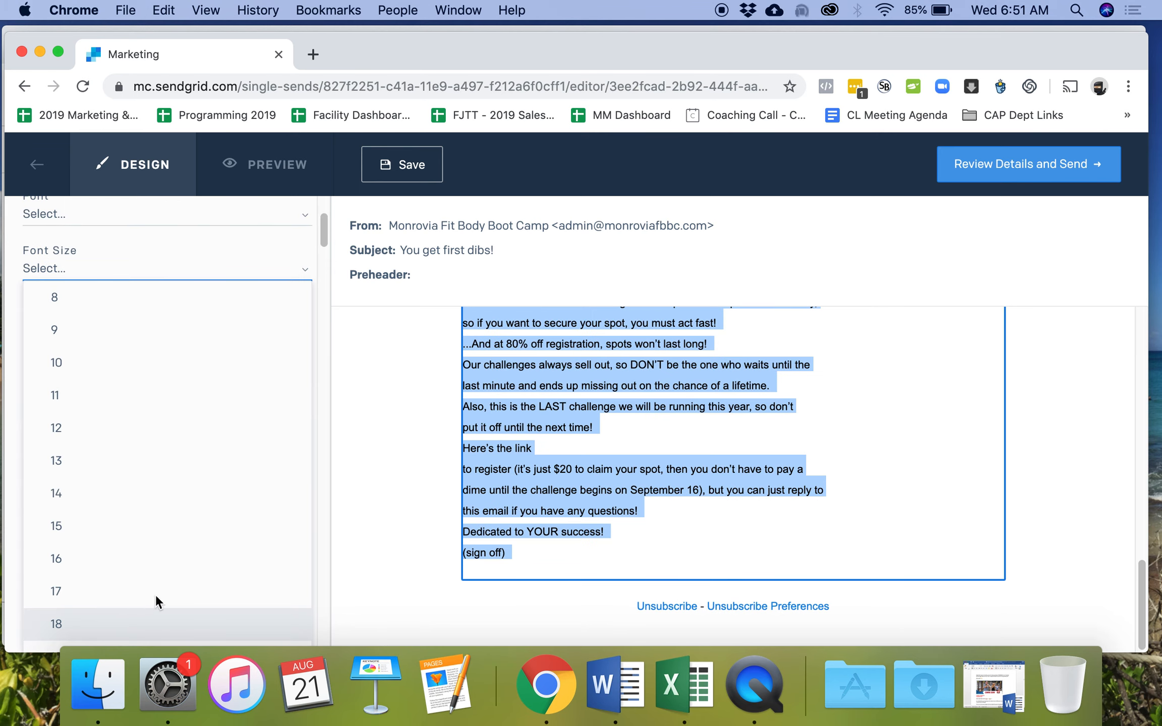
pyautogui.press('Return')
pyautogui.scroll(10, 626, 454)
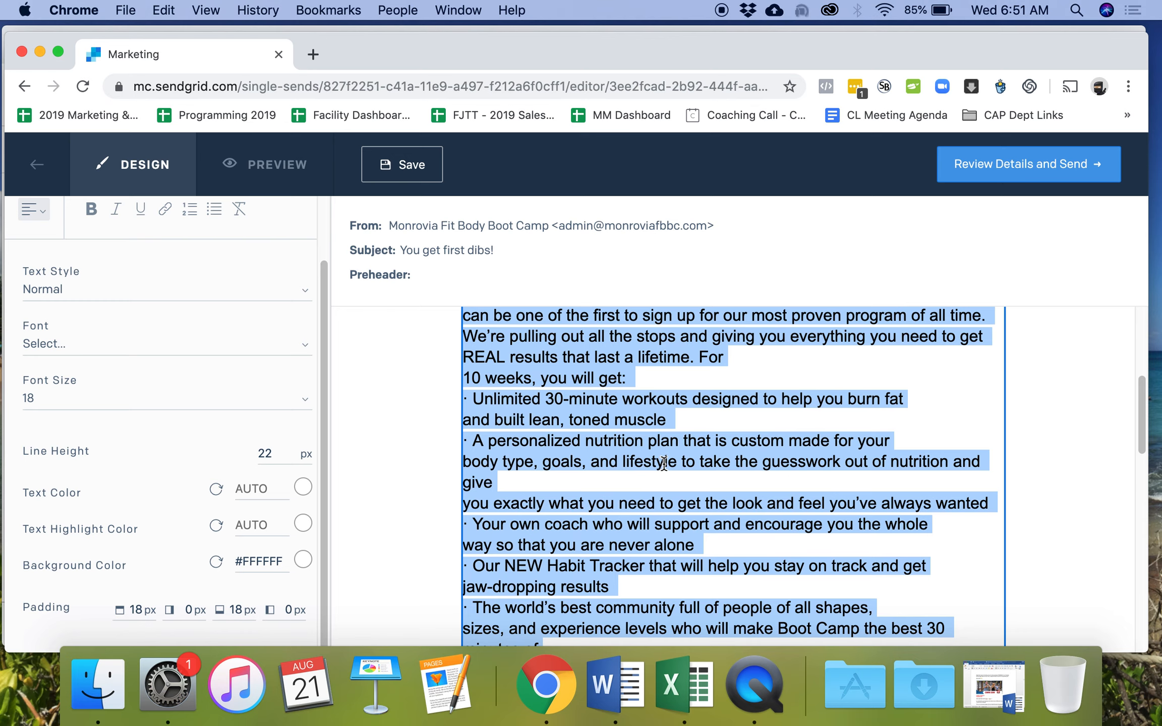
# - Remove the stray space before 'My' and add blank lines after the first two paragraphs
pyautogui.click(466, 363)
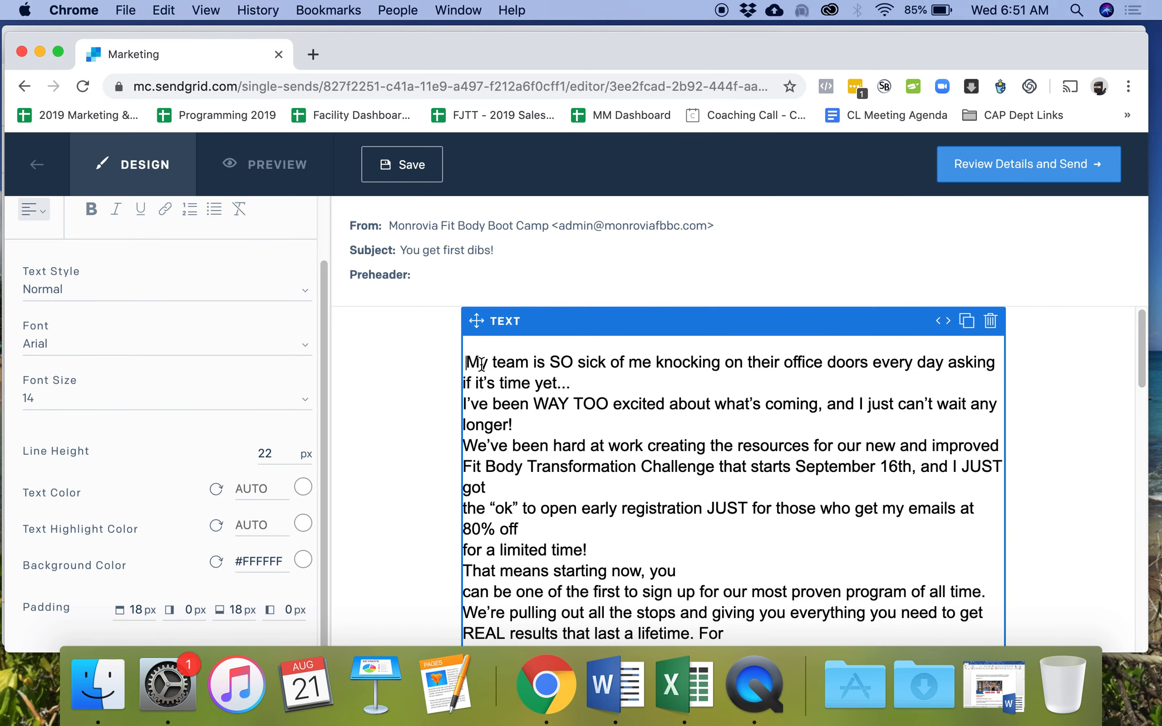
pyautogui.press('BackSpace')
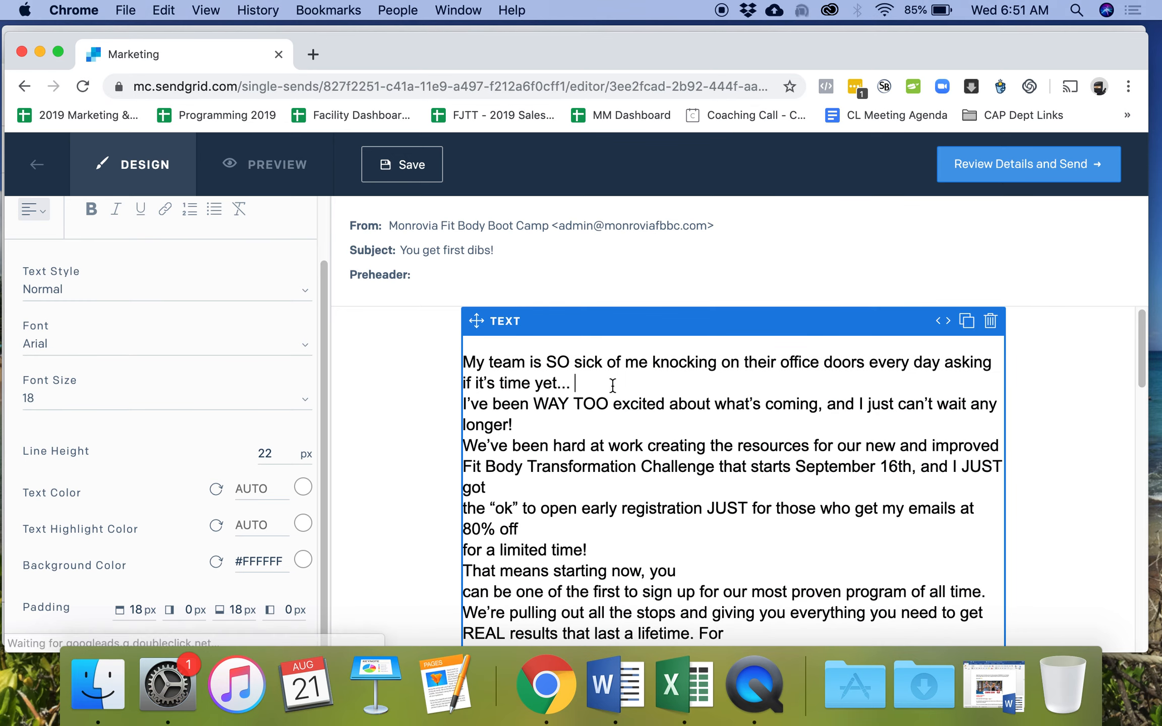
pyautogui.scroll(-2, 593, 509)
pyautogui.scroll(2, 593, 508)
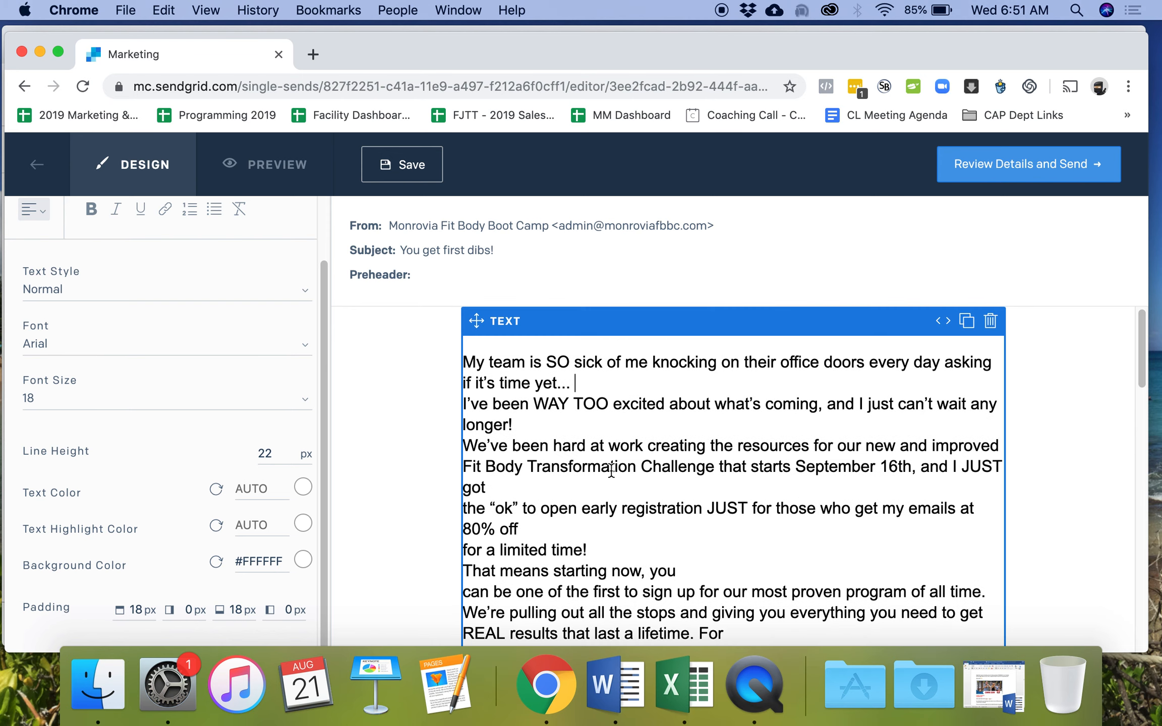
pyautogui.press('Return')
pyautogui.click(546, 449)
pyautogui.press('Return')
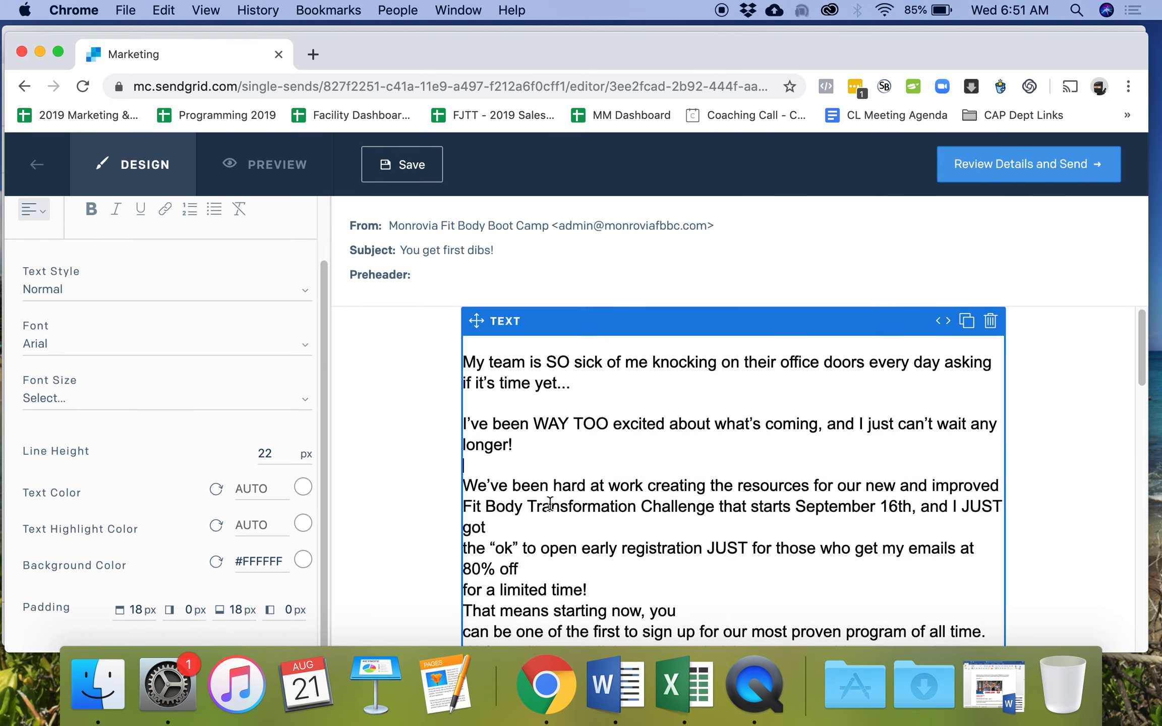
pyautogui.click(530, 527)
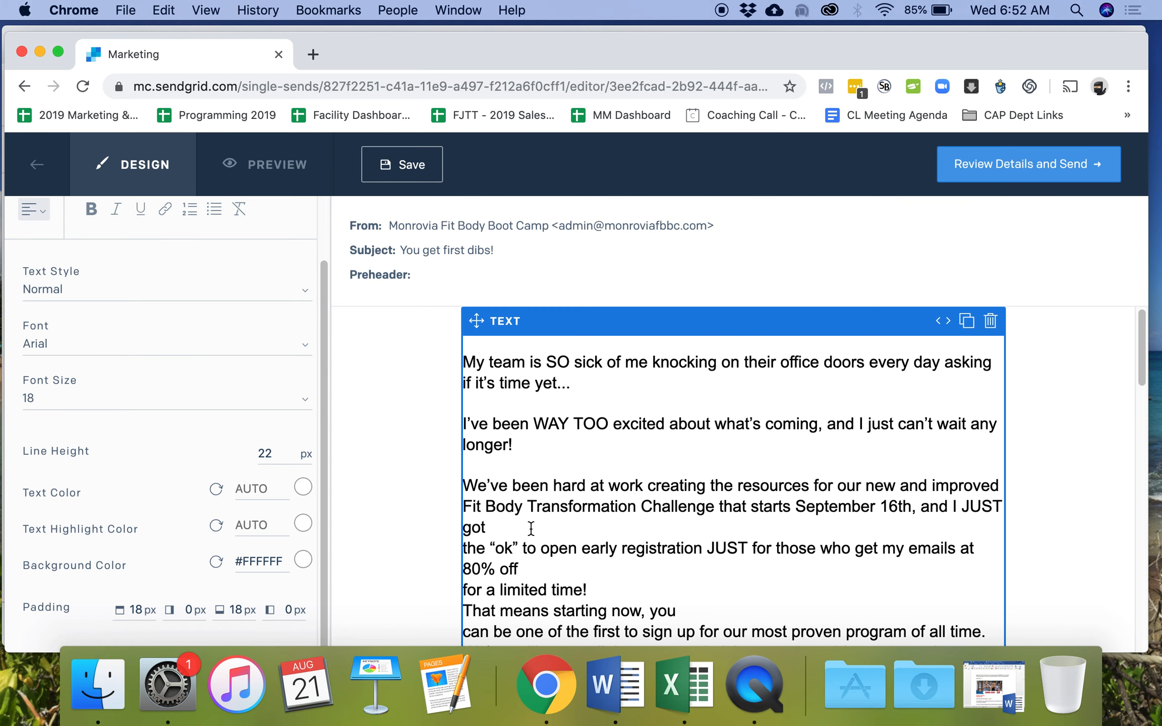
pyautogui.scroll(-2, 540, 504)
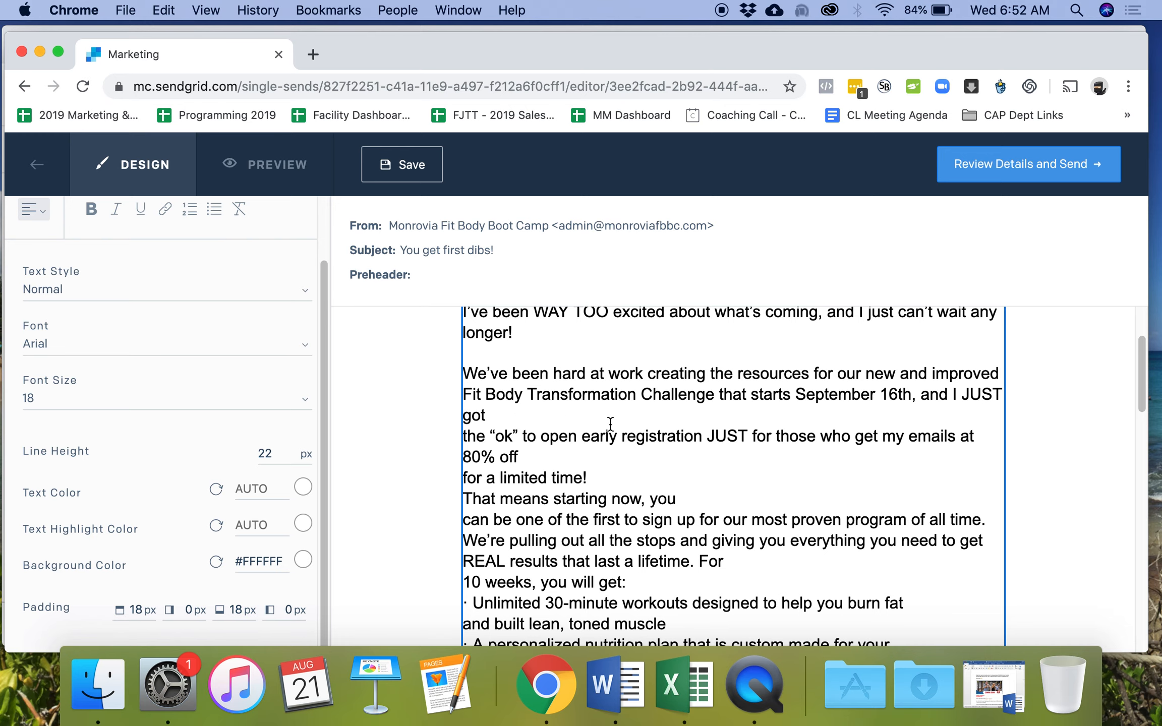
pyautogui.scroll(2, 486, 415)
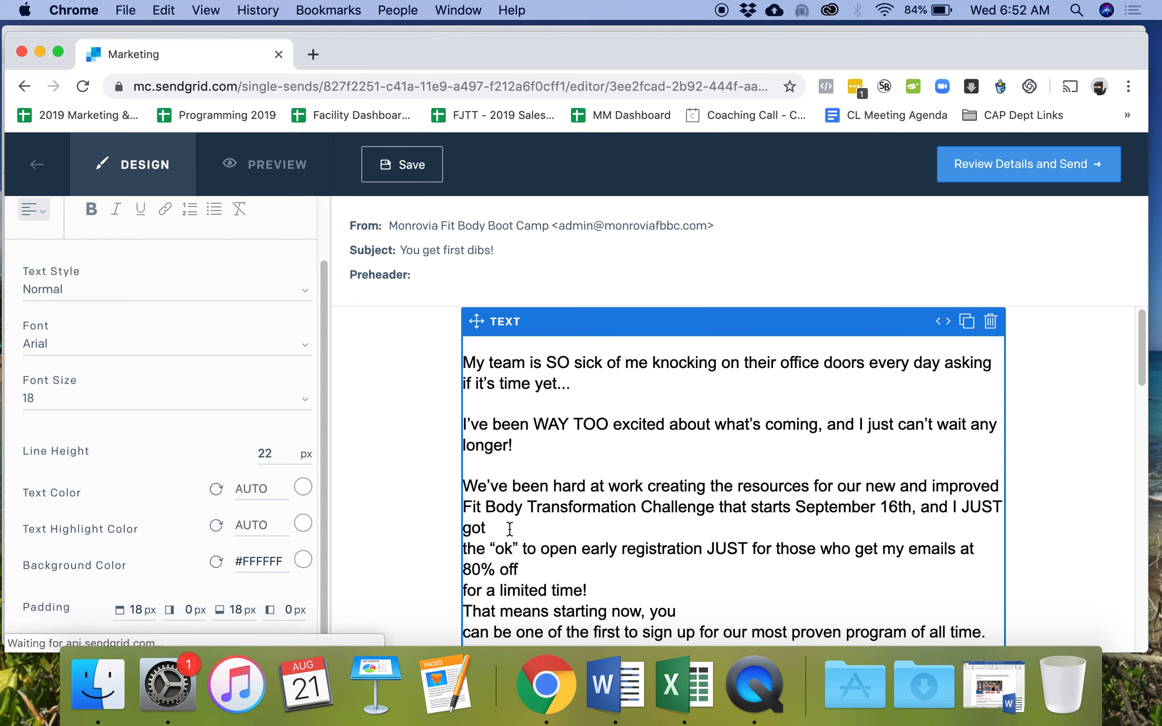
# - Join 'for a limited time!' onto the 80% off line and add a blank line after it
pyautogui.click(469, 548)
pyautogui.write('/')
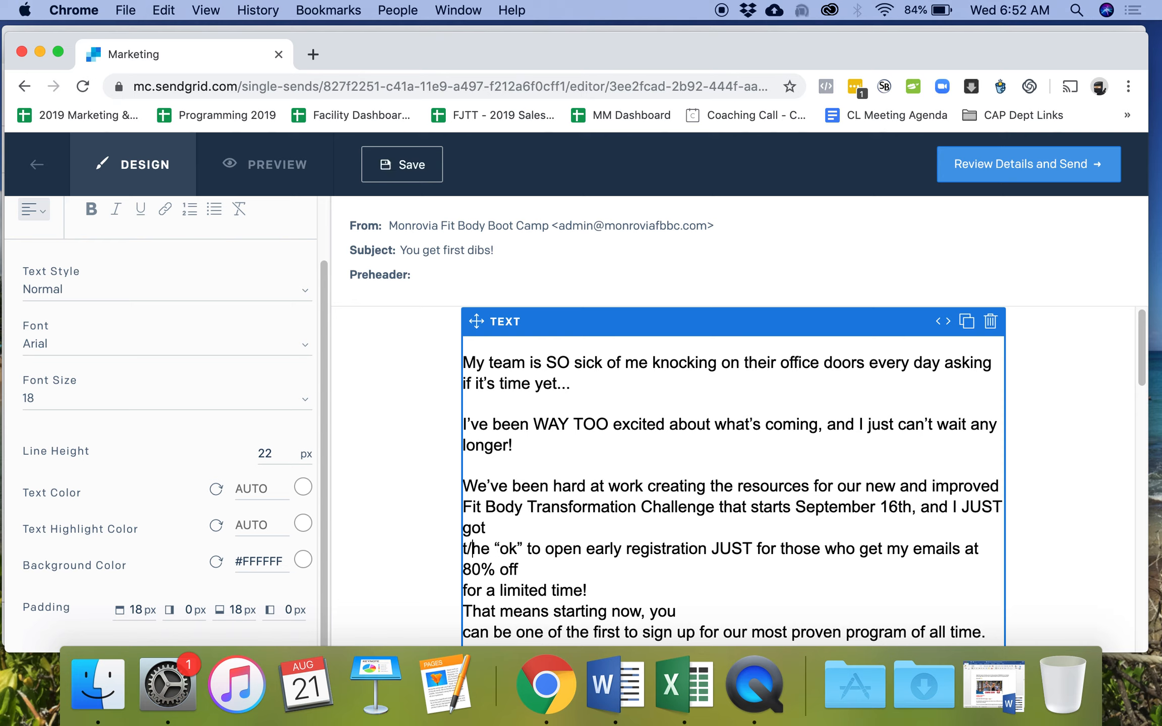
pyautogui.press('BackSpace')
pyautogui.press('BackSpace')
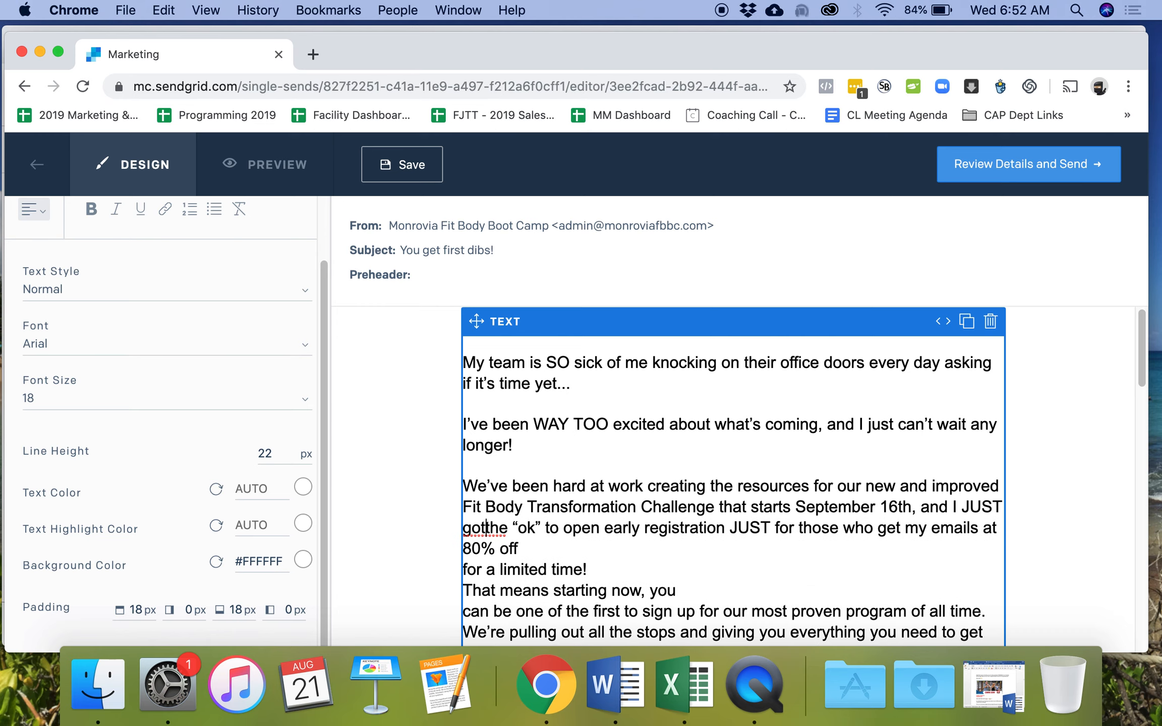
pyautogui.click(487, 569)
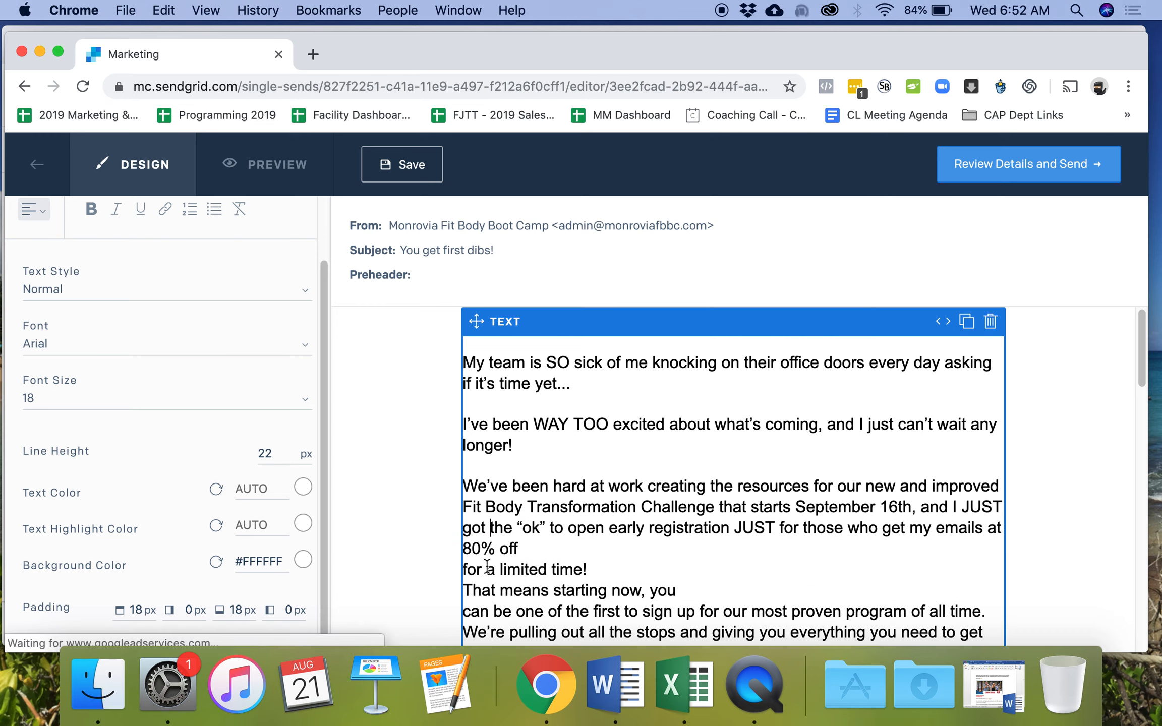
pyautogui.click(473, 570)
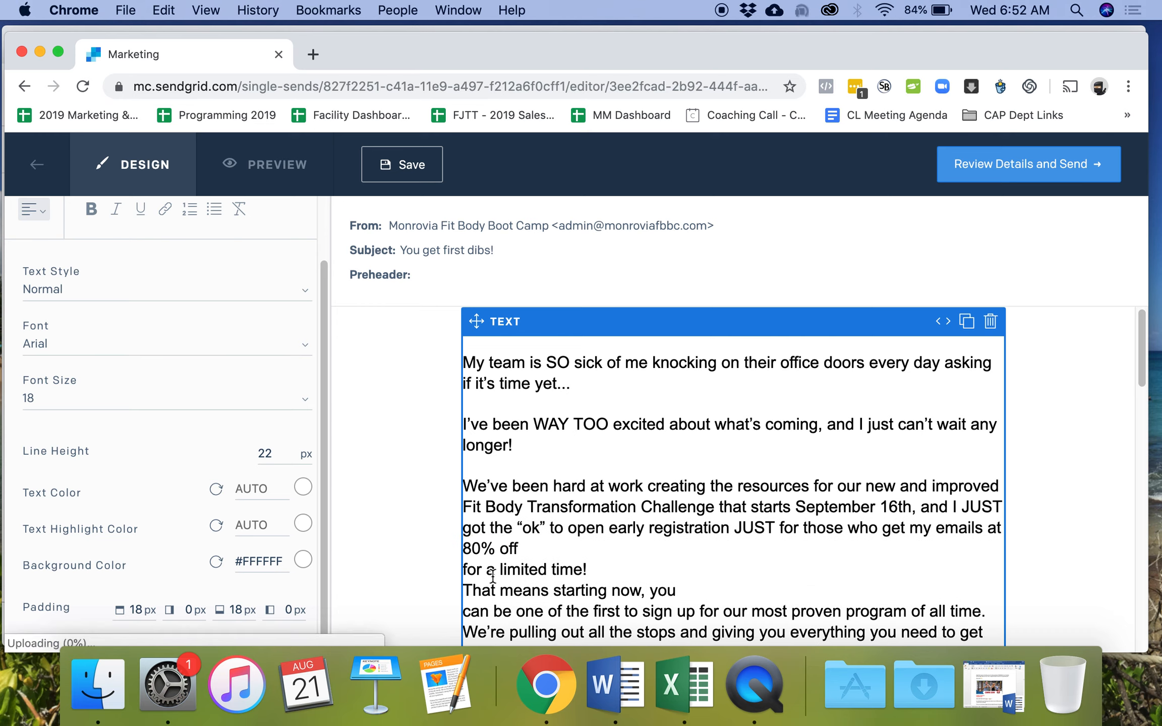
pyautogui.press('BackSpace')
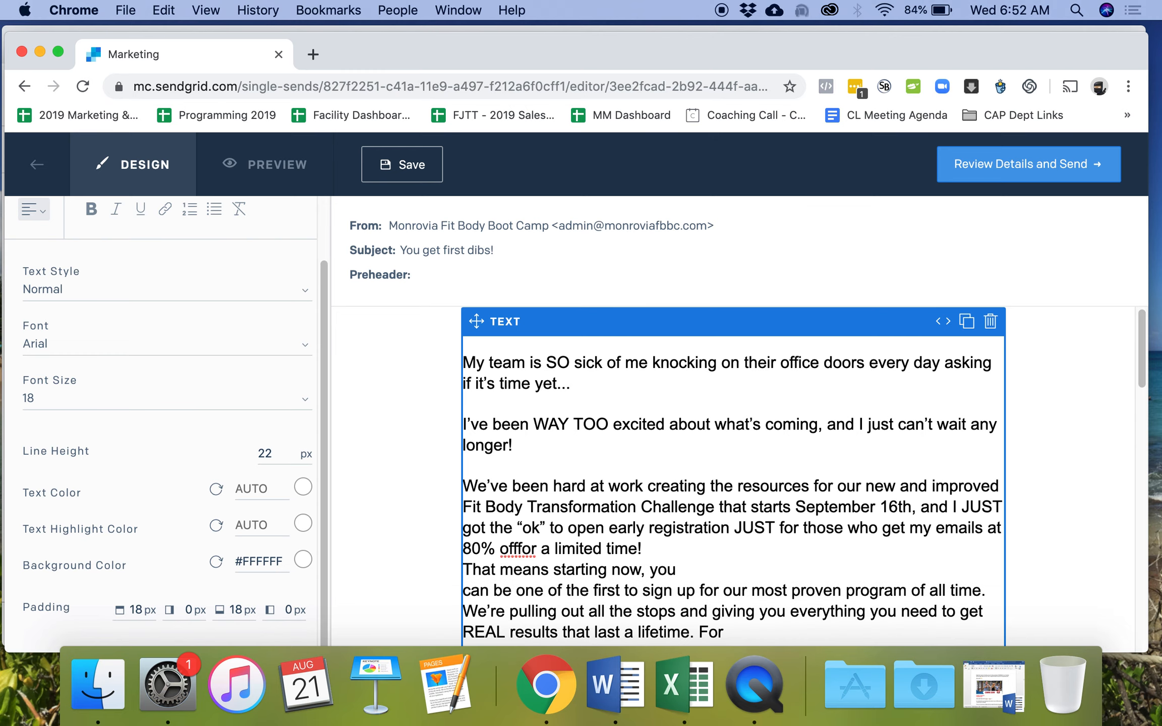
pyautogui.click(667, 548)
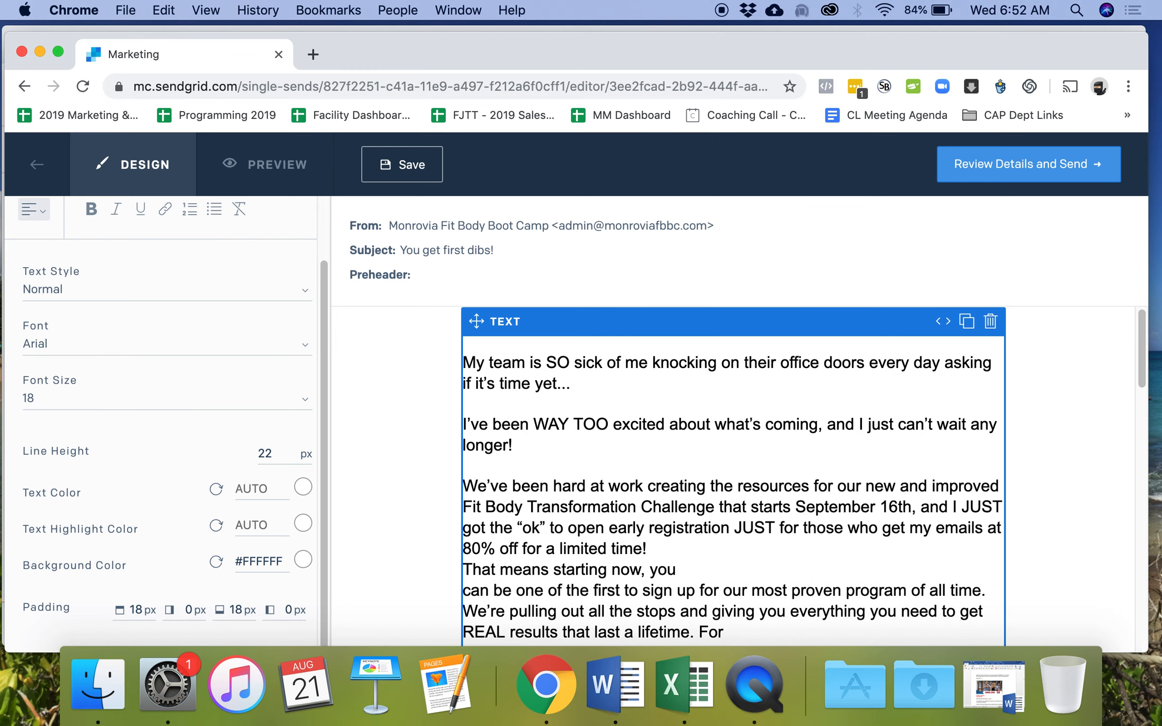
pyautogui.press('Return')
# - Rejoin the 'can be one' and '10 weeks' lines, with a blank line after 'all time.'
pyautogui.scroll(-3, 732, 475)
pyautogui.click(471, 462)
pyautogui.press('BackSpace')
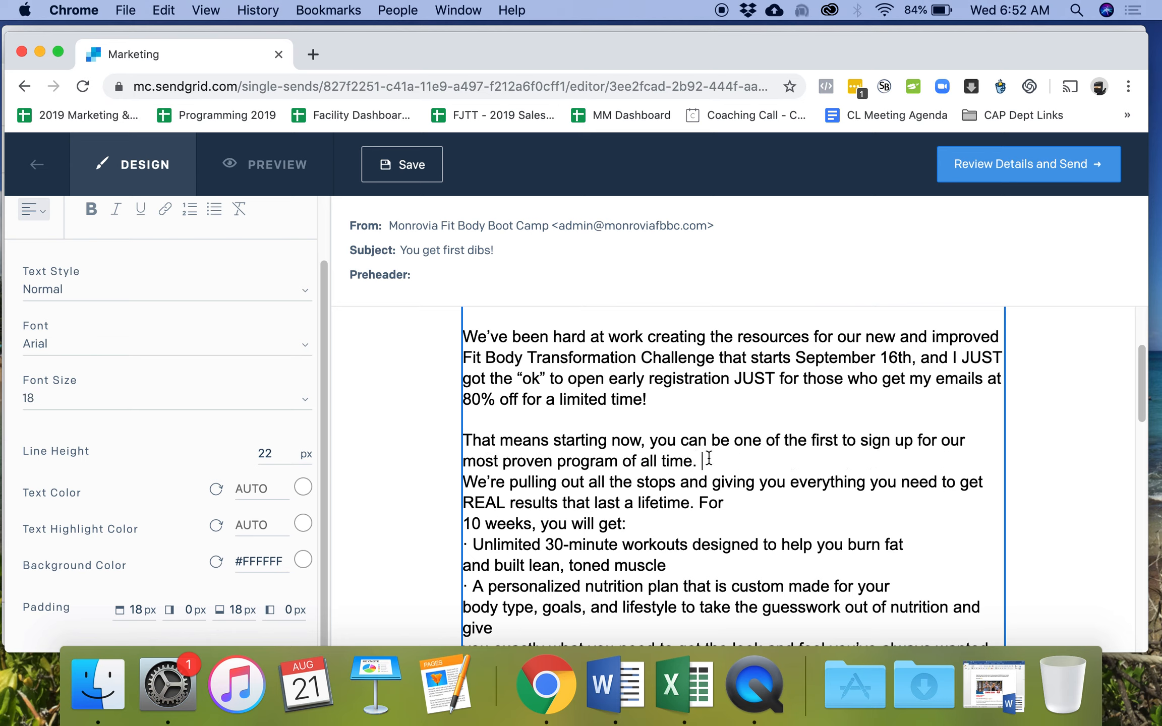
pyautogui.press('Return')
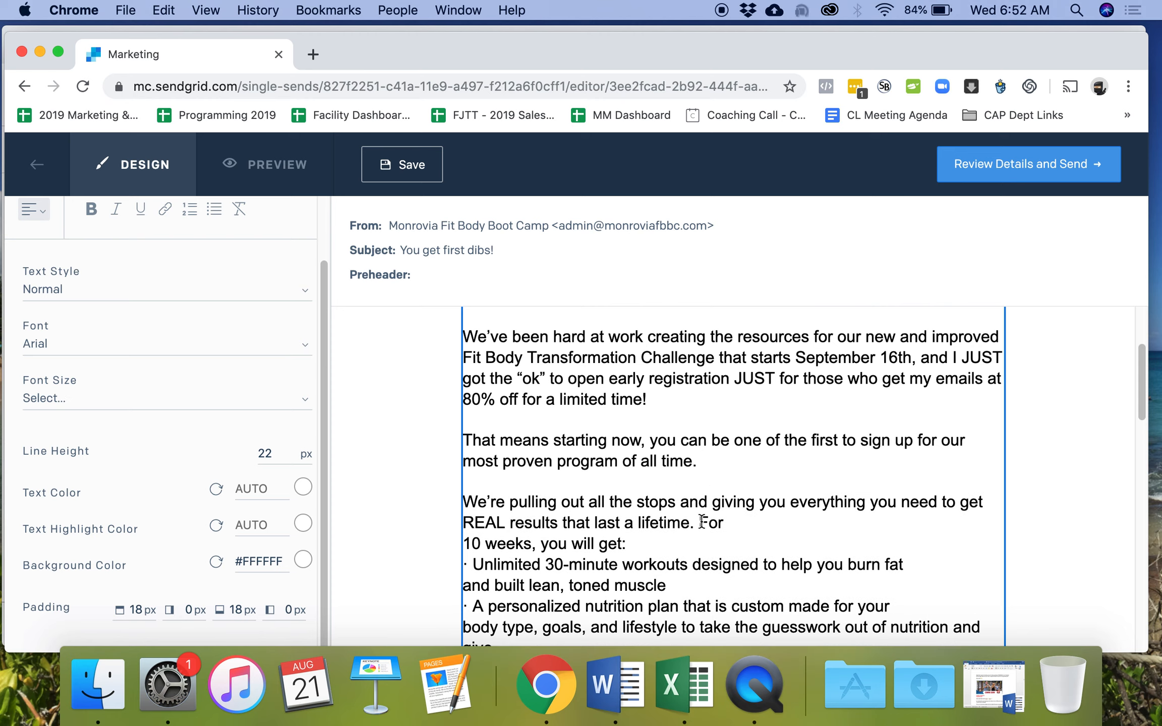
pyautogui.click(468, 541)
pyautogui.press('BackSpace')
# - Add a blank line below 'For 10 weeks, you will get:' and delete the stray dot before 'Unlimited'
pyautogui.click(897, 524)
pyautogui.press('Return')
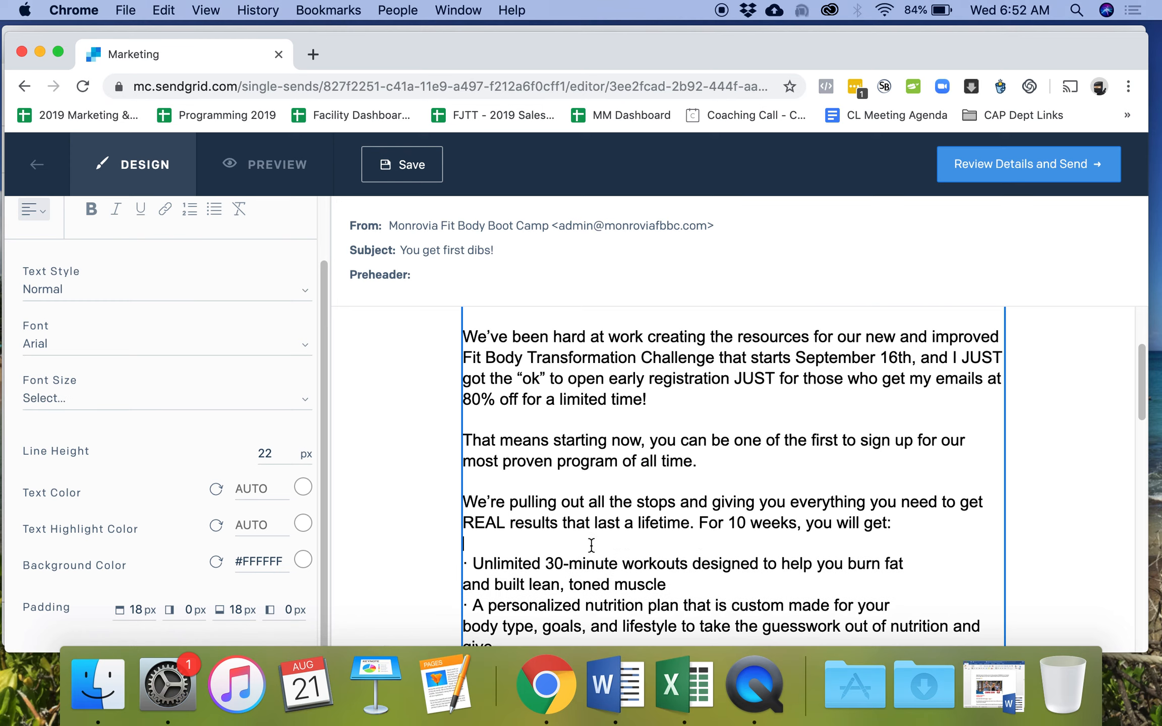
pyautogui.click(475, 566)
pyautogui.press('BackSpace')
pyautogui.press('BackSpace')
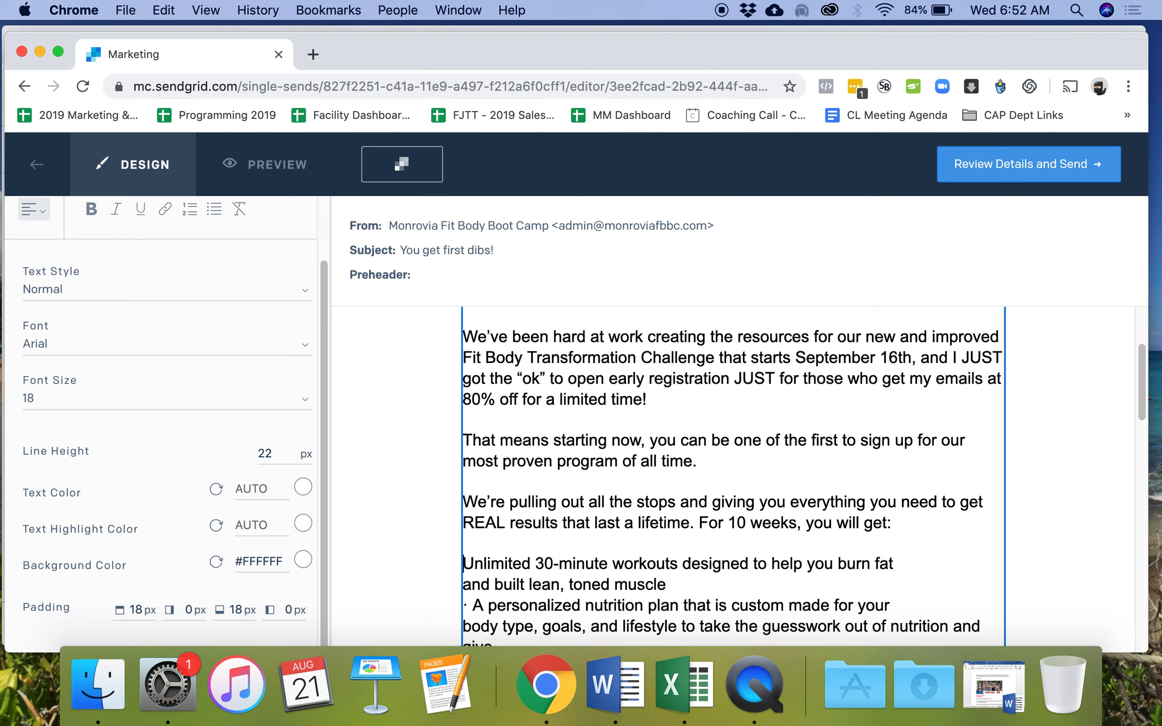
pyautogui.scroll(-1, 551, 521)
pyautogui.scroll(-1, 552, 521)
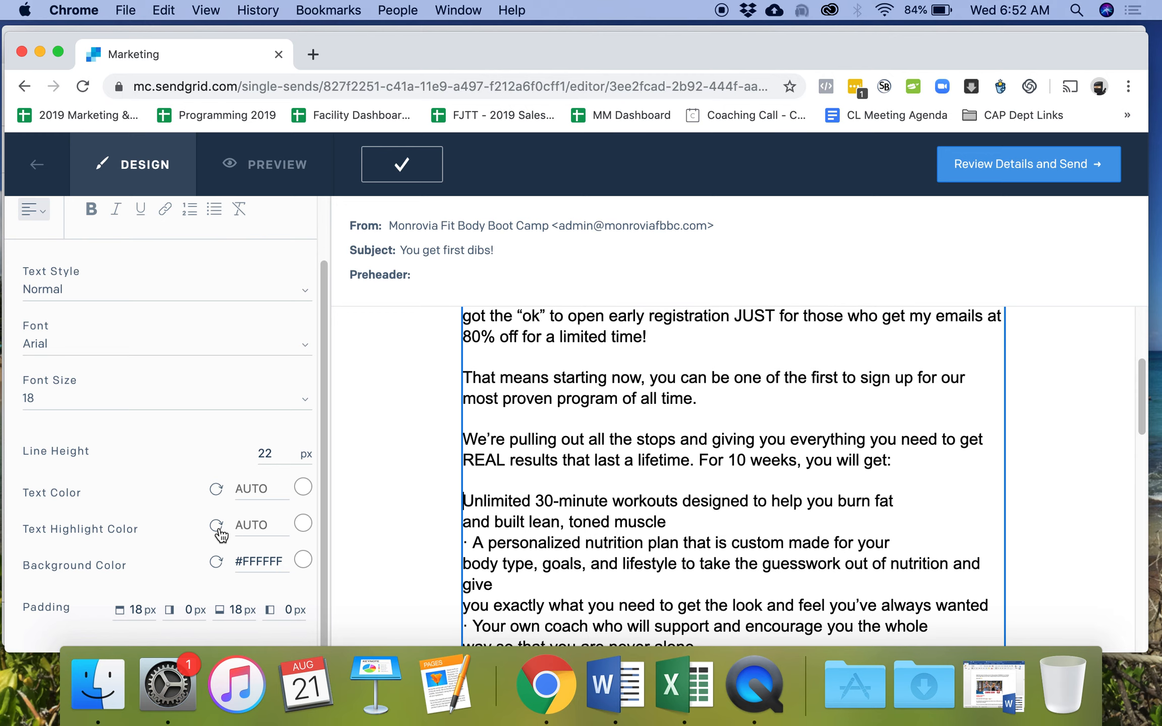
pyautogui.scroll(-10, 560, 419)
pyautogui.scroll(5, 688, 459)
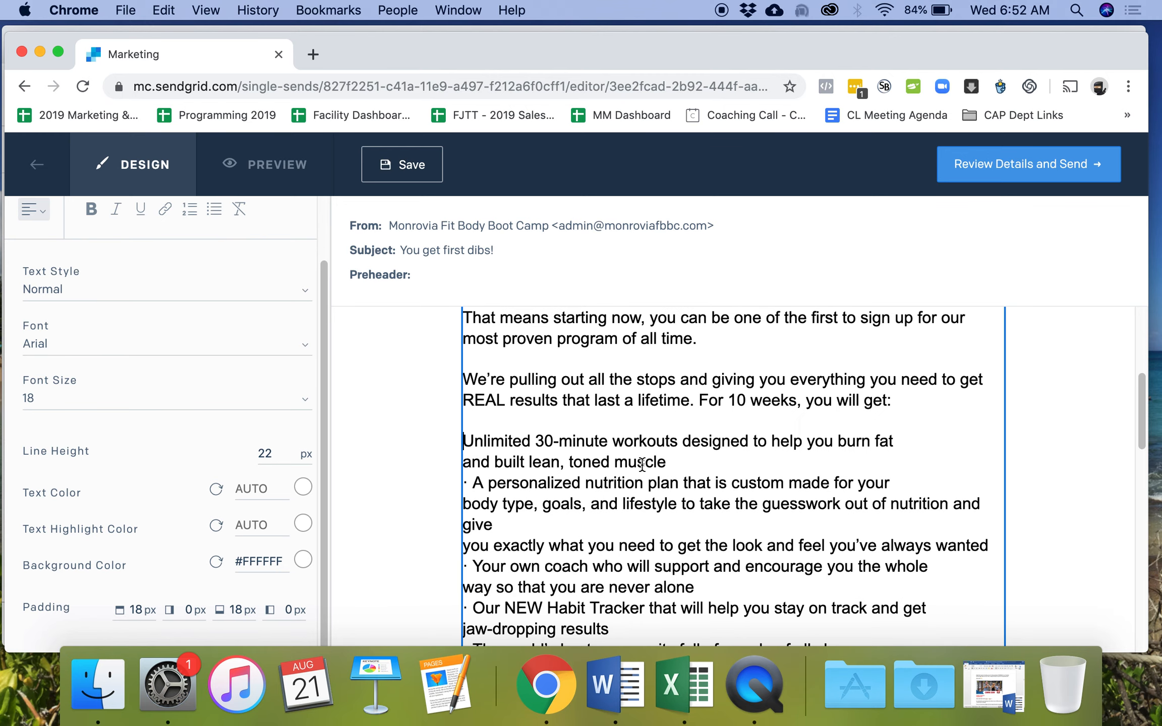
pyautogui.scroll(2, 209, 485)
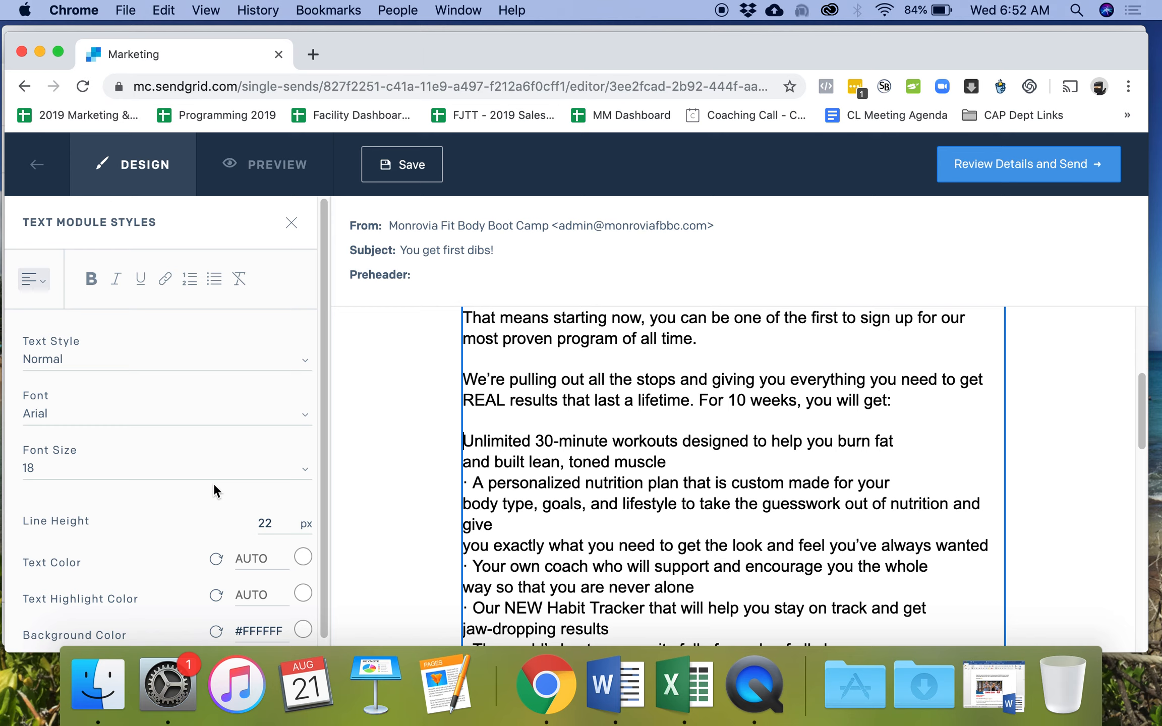
# - Bullet the 'Unlimited workouts' line and make 'A personalized nutrition plan' its own bullet
pyautogui.click(214, 279)
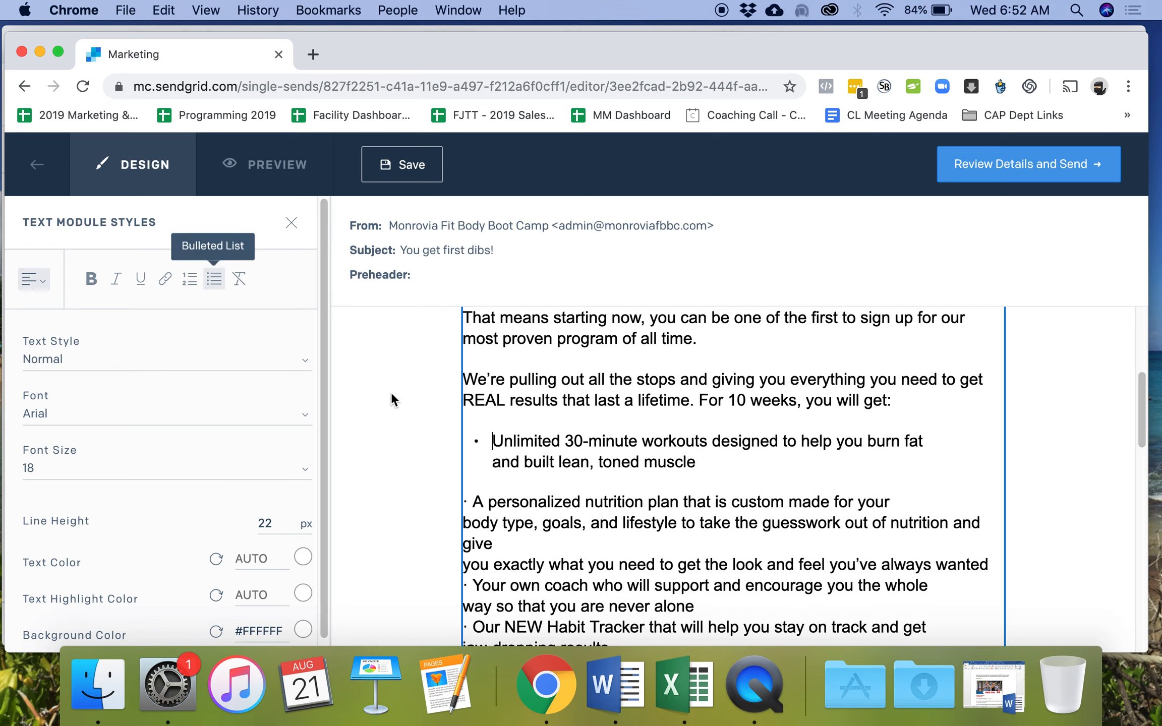
pyautogui.click(475, 500)
pyautogui.press('BackSpace')
pyautogui.press('BackSpace')
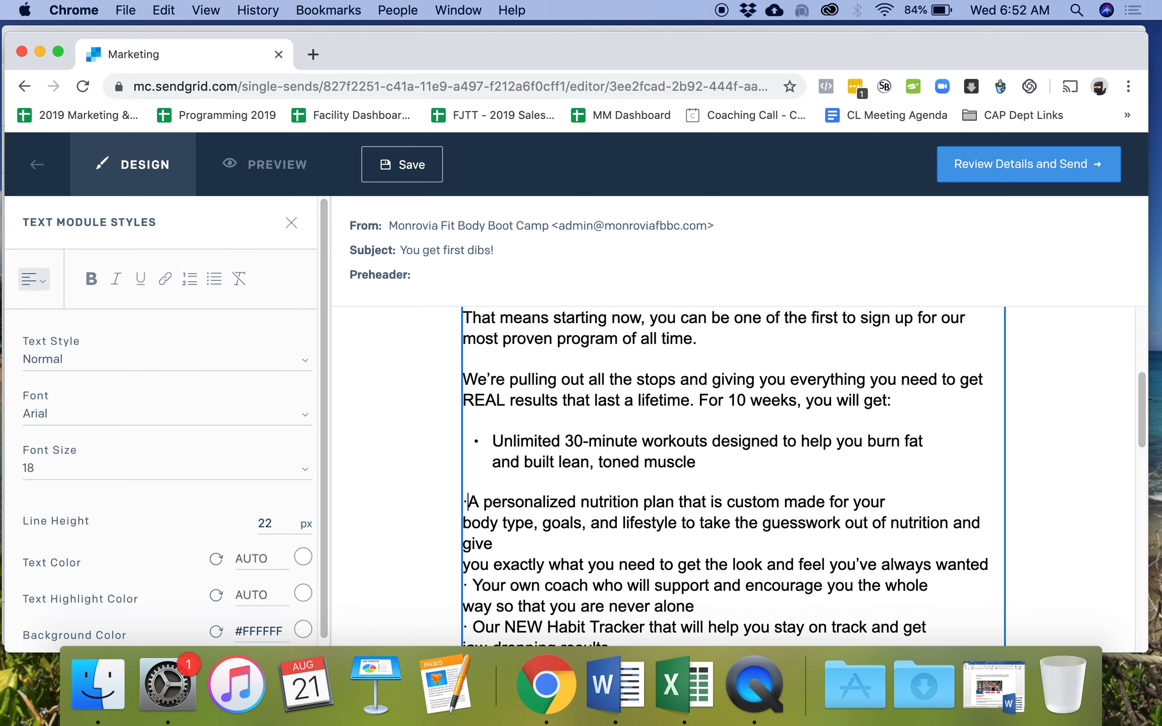
pyautogui.press('Return')
pyautogui.press('BackSpace')
pyautogui.press('BackSpace')
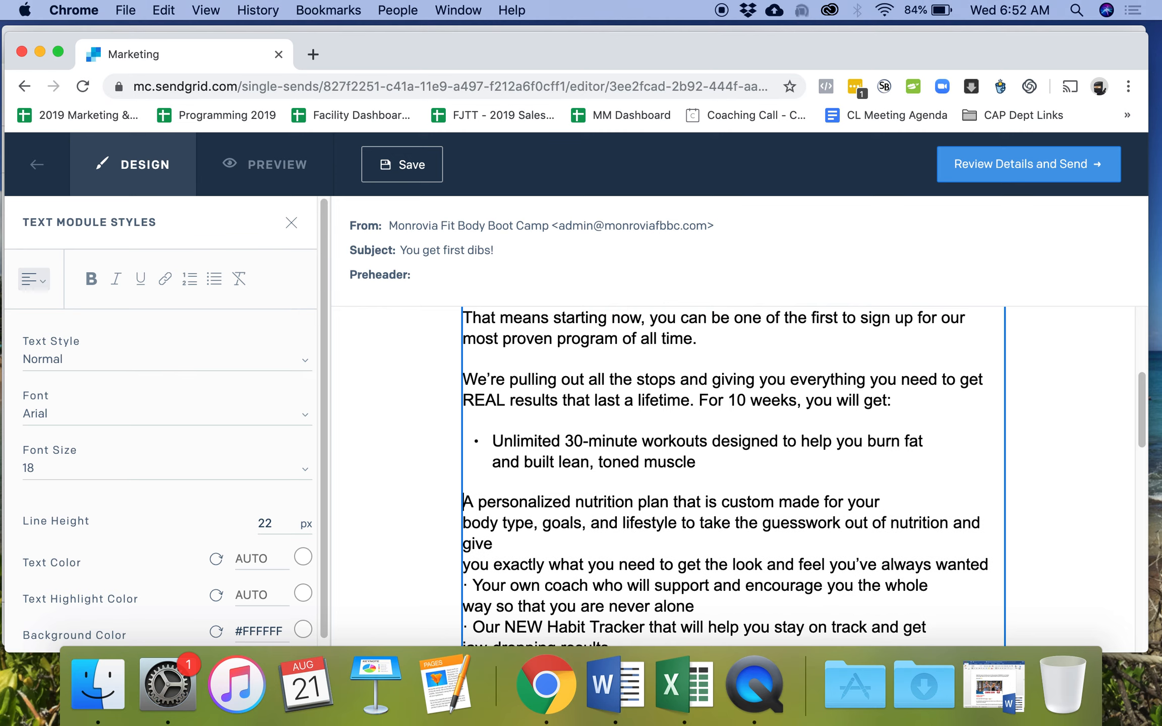
pyautogui.press('Return')
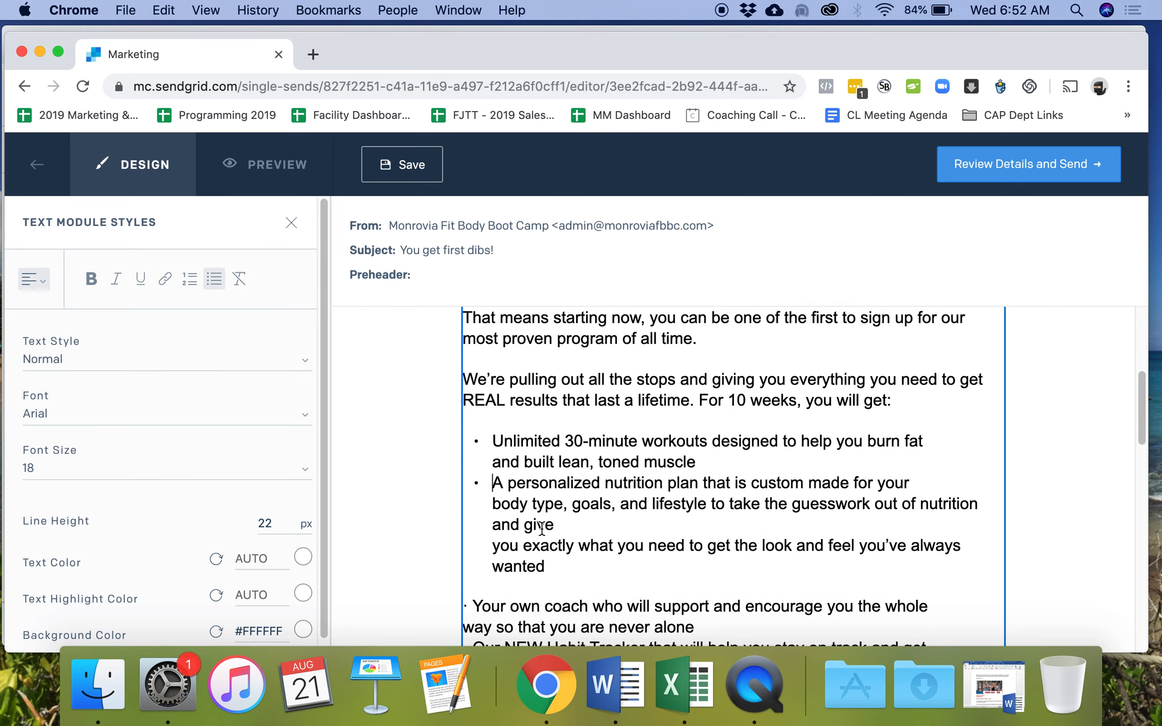
# - Rejoin the 'you exactly' line and make 'Your own coach' its own bullet
pyautogui.click(494, 547)
pyautogui.press('BackSpace')
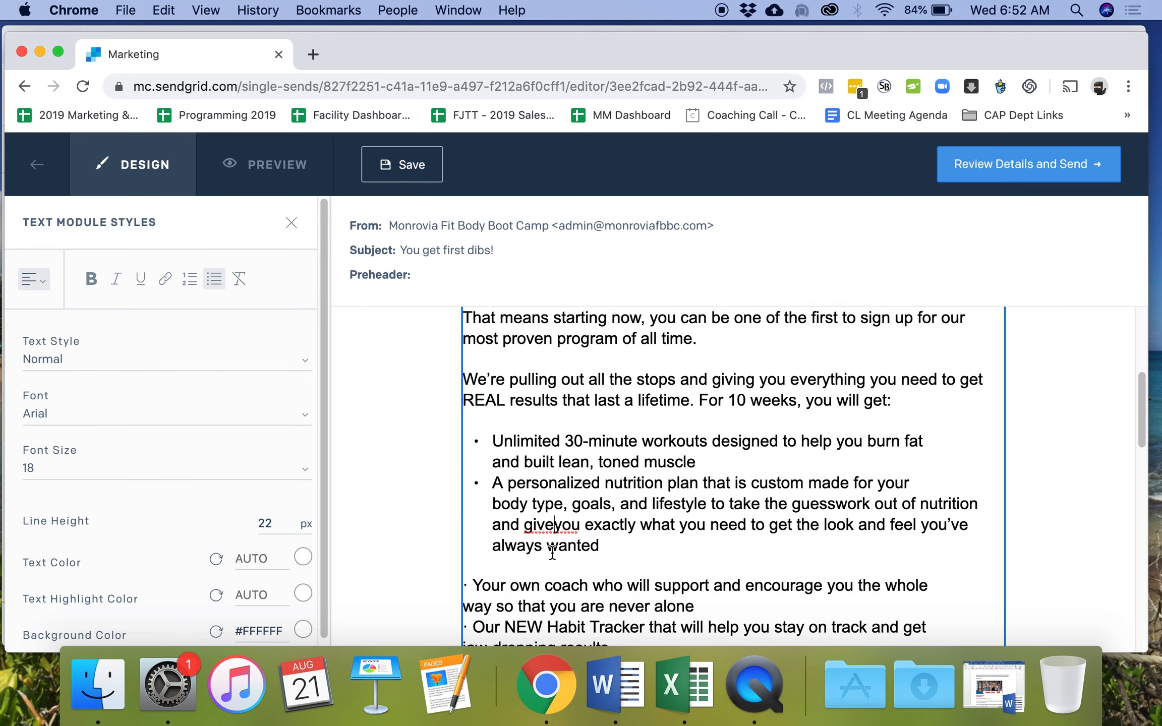
pyautogui.click(475, 587)
pyautogui.press('BackSpace')
pyautogui.press('BackSpace')
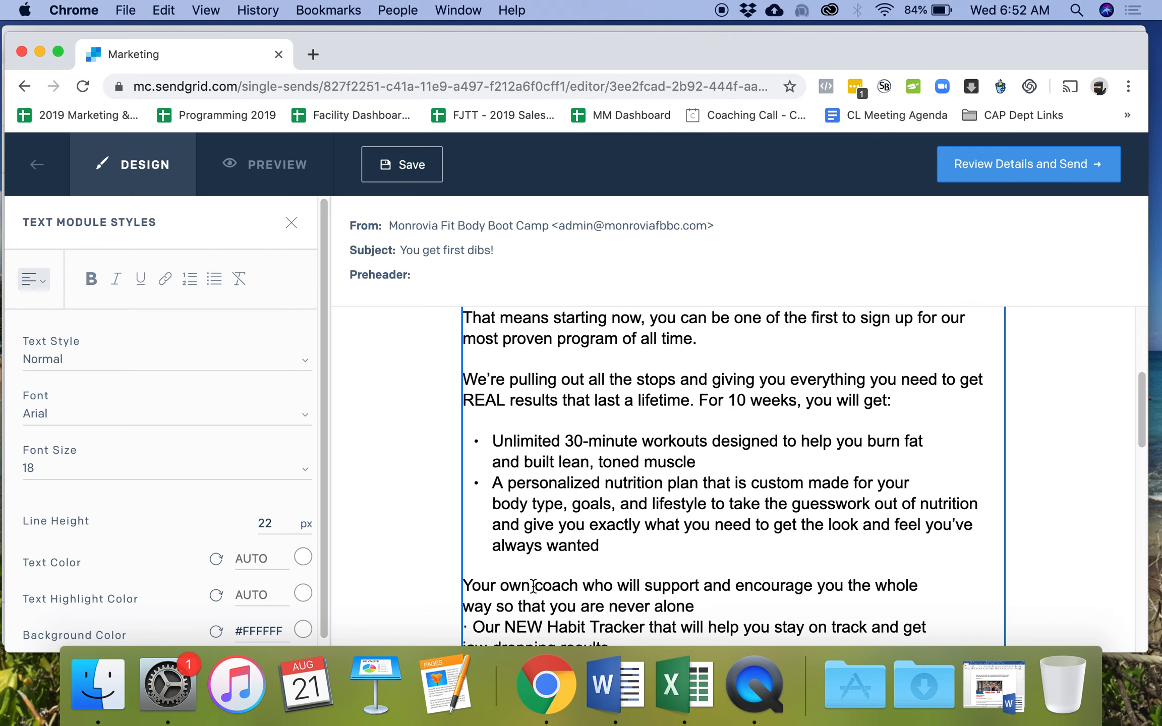
pyautogui.press('BackSpace')
pyautogui.press('Return')
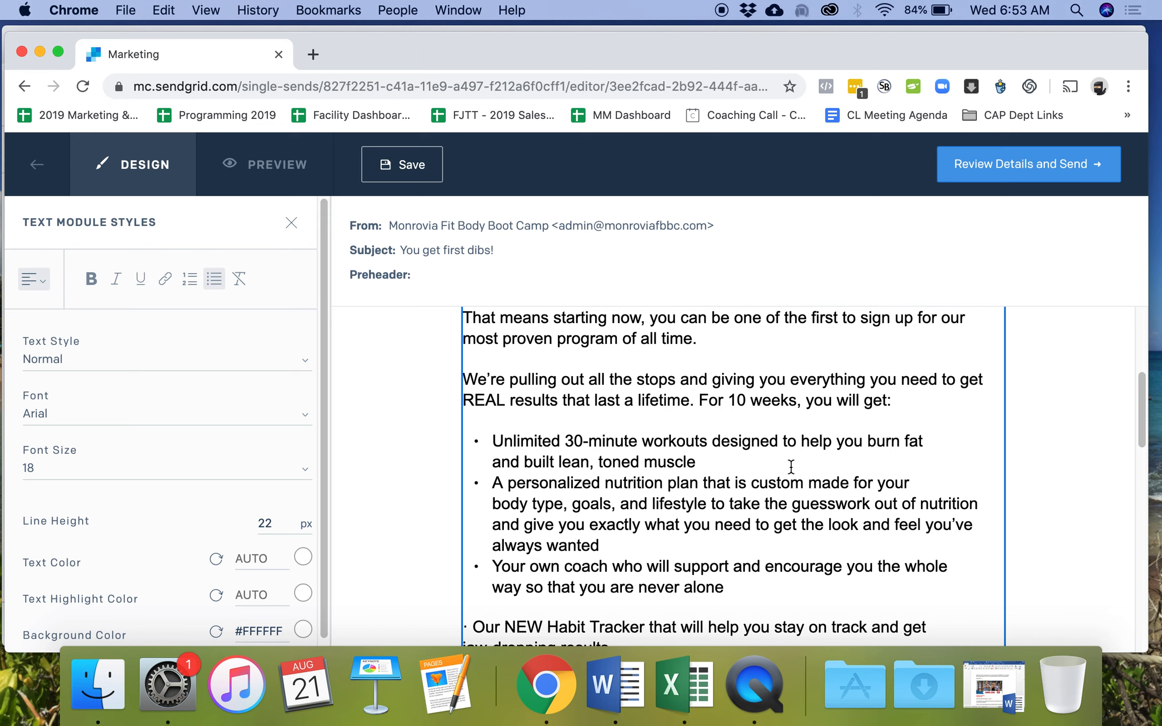
# - Add spacing after the 'toned muscle' and 'always wanted' items, leaving one blank line under 'toned muscle'
pyautogui.click(737, 464)
pyautogui.press('Return')
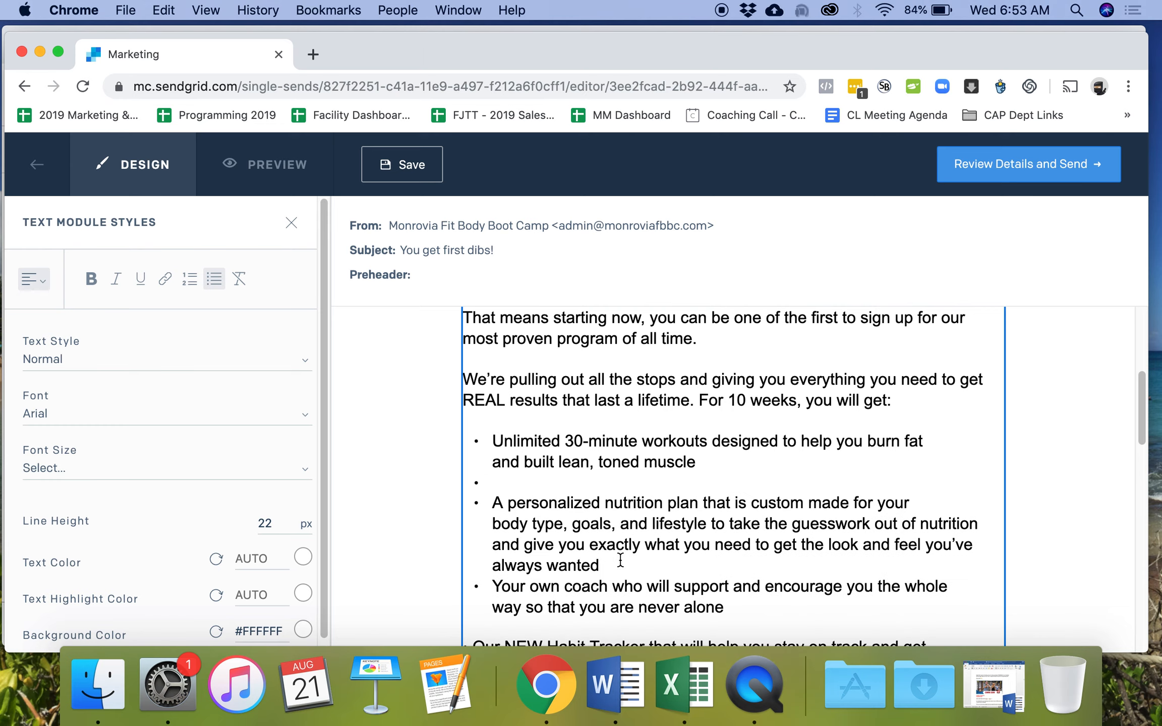
pyautogui.click(620, 560)
pyautogui.press('Return')
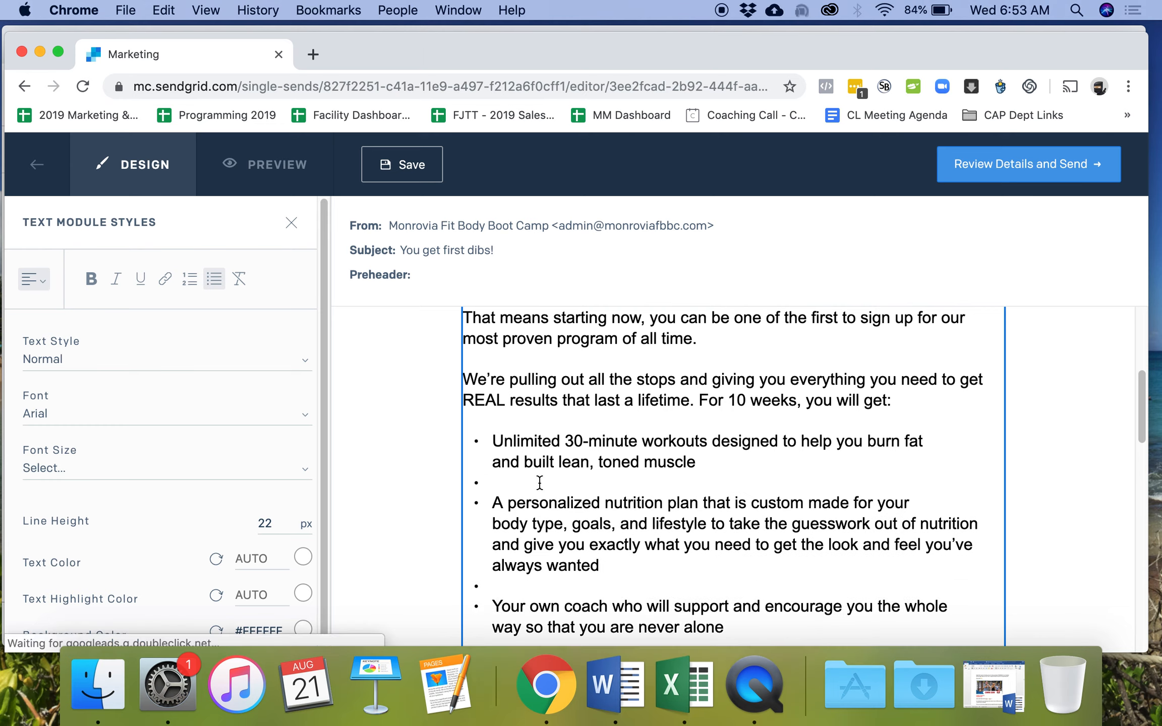
pyautogui.click(539, 483)
pyautogui.press('Return')
pyautogui.press('Return')
pyautogui.press('BackSpace')
pyautogui.press('BackSpace')
pyautogui.press('Return')
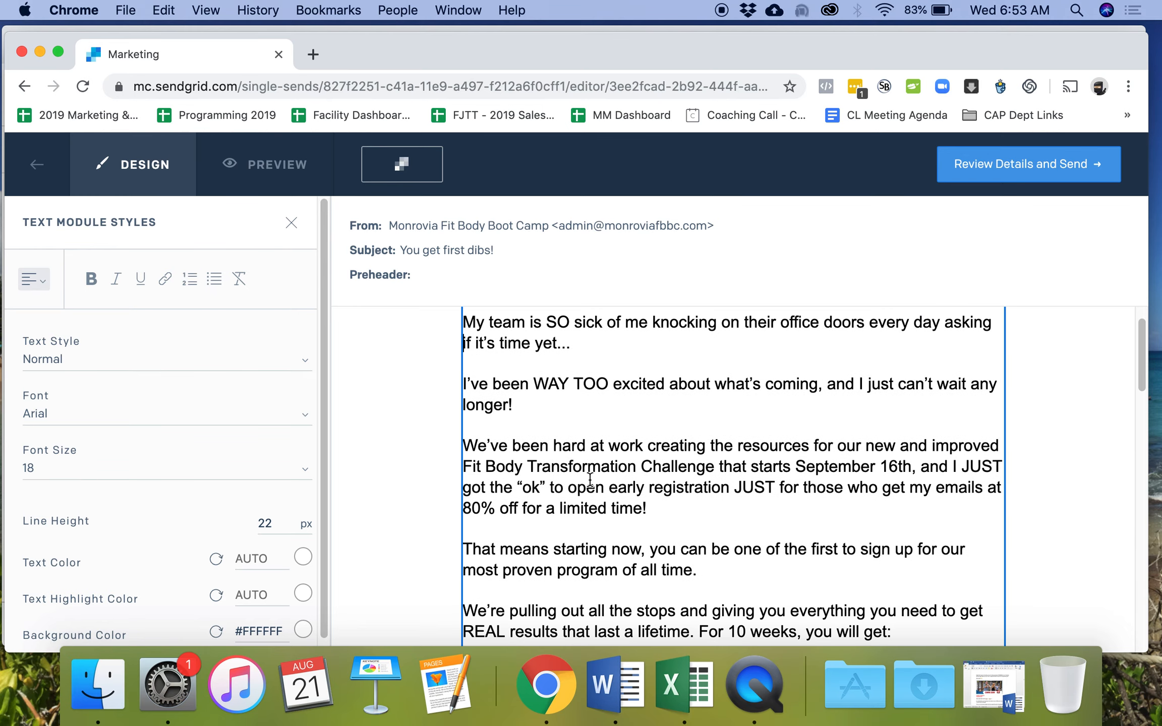
# - Make 'Our NEW Habit Tracker' its own bullet with a plain blank line after the coach bullet
pyautogui.click(472, 403)
pyautogui.press('BackSpace')
pyautogui.press('BackSpace')
pyautogui.press('BackSpace')
pyautogui.press('Return')
pyautogui.click(762, 365)
pyautogui.press('Return')
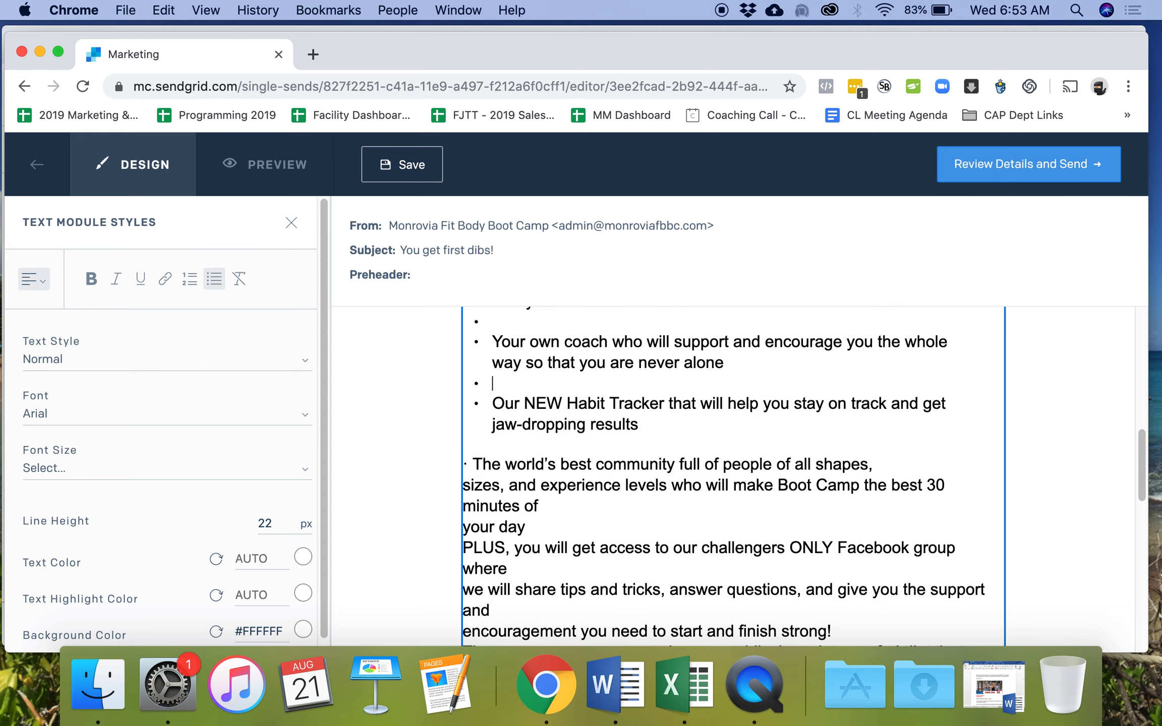
pyautogui.press('Return')
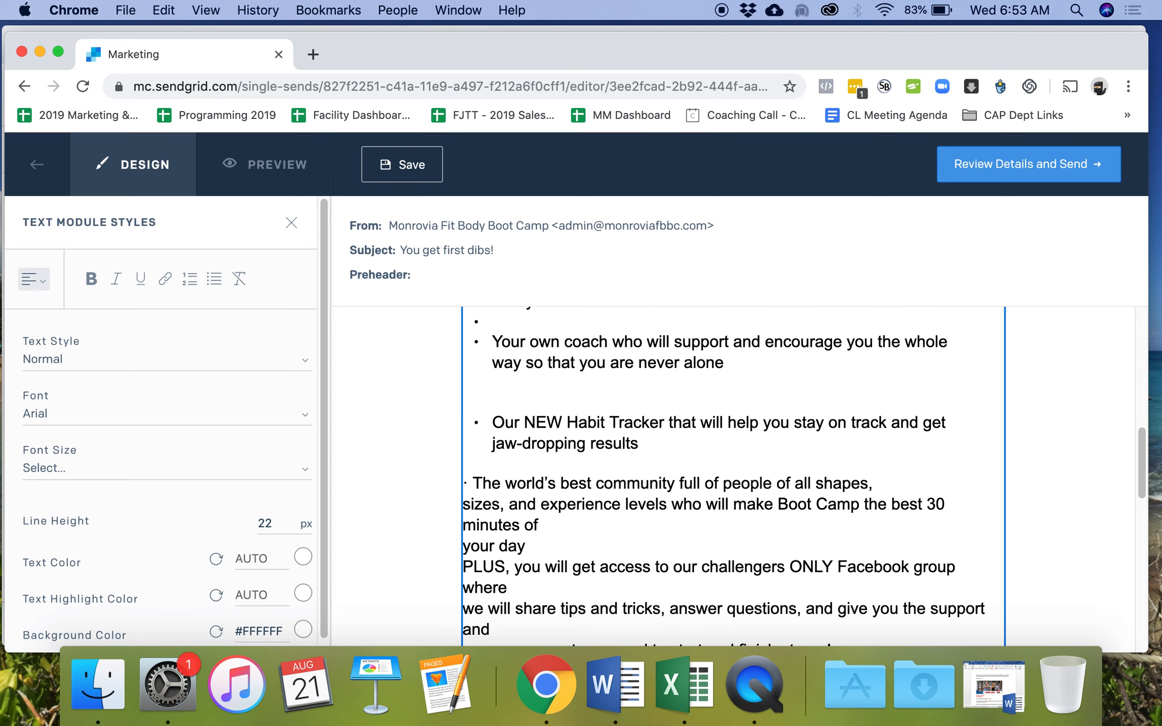
pyautogui.press('BackSpace')
pyautogui.press('Return')
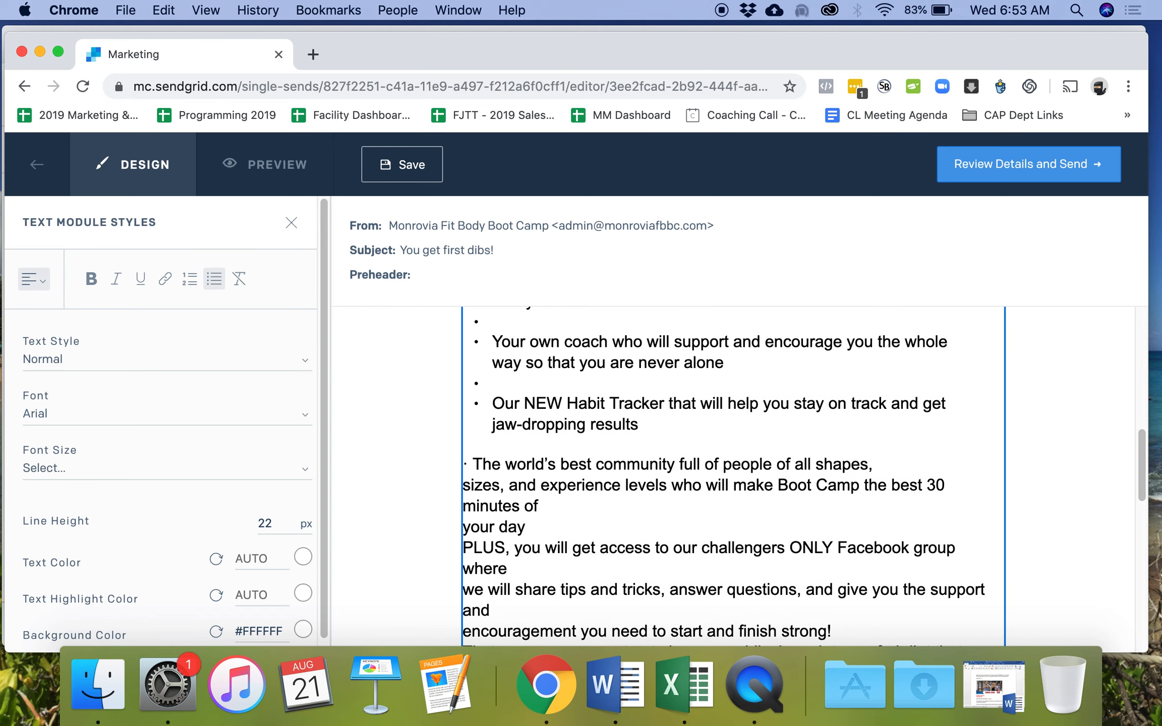
pyautogui.press('Return')
# - Turn the empty bullets below 'toned muscle' and the nutrition item into plain blank lines
pyautogui.scroll(3, 731, 474)
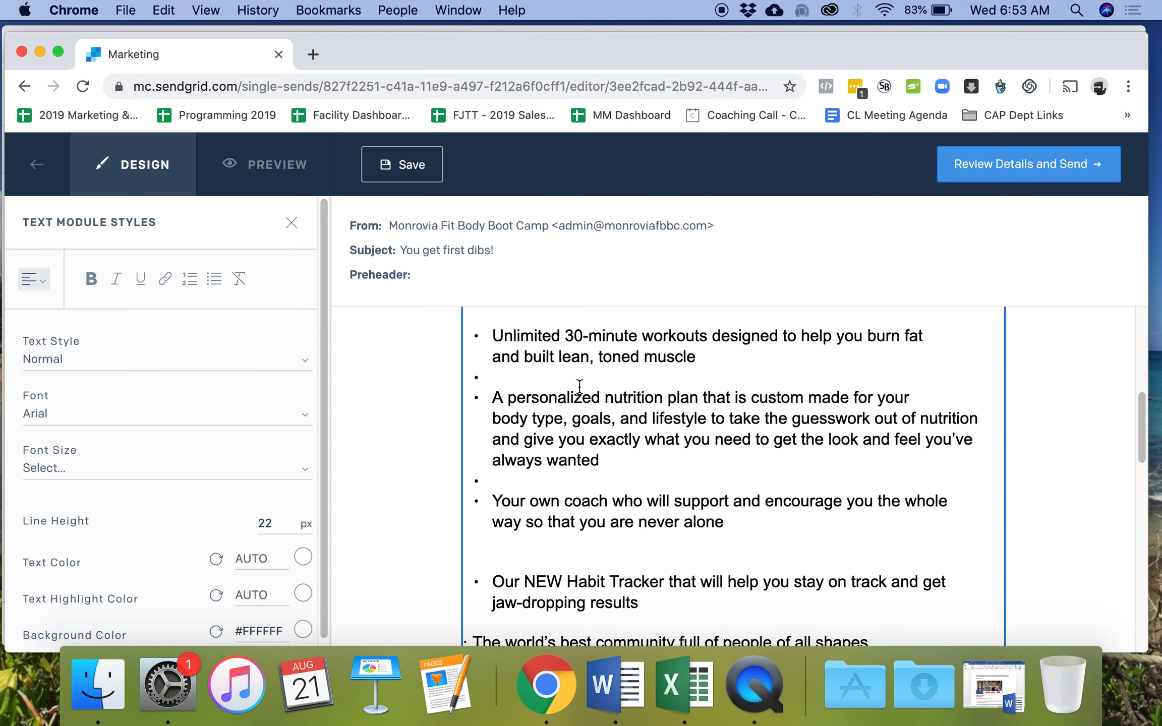
pyautogui.click(560, 378)
pyautogui.press('Return')
pyautogui.scroll(3, 564, 388)
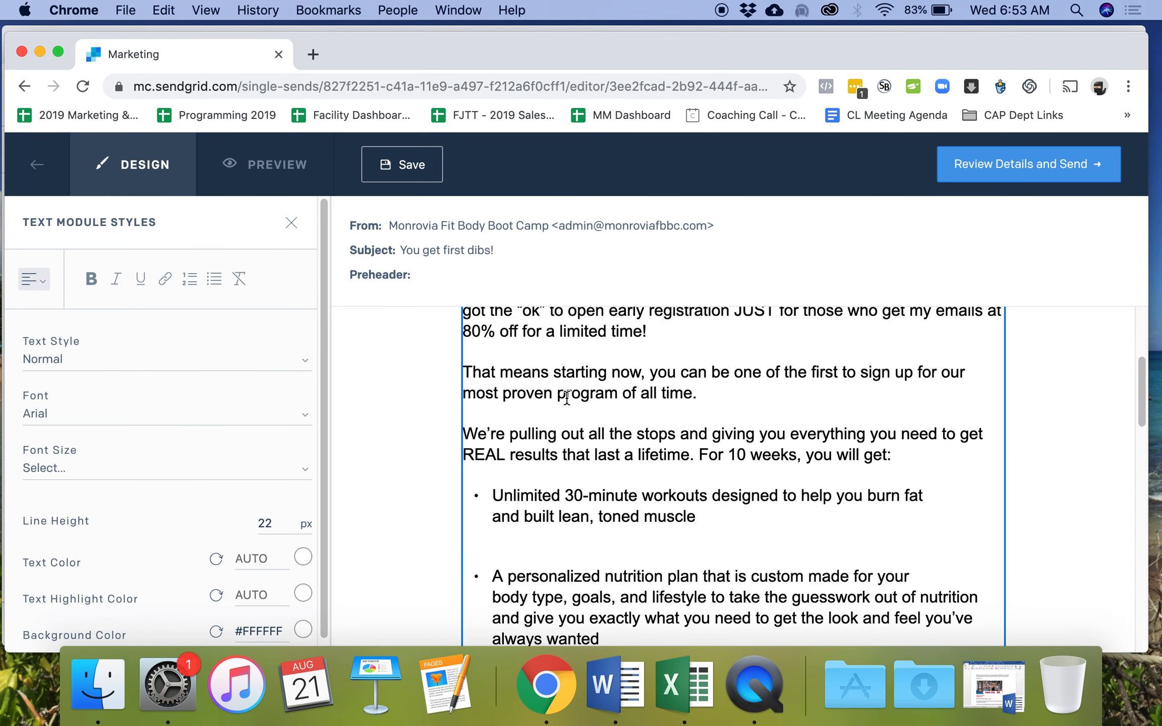
pyautogui.scroll(-3, 560, 404)
pyautogui.click(519, 475)
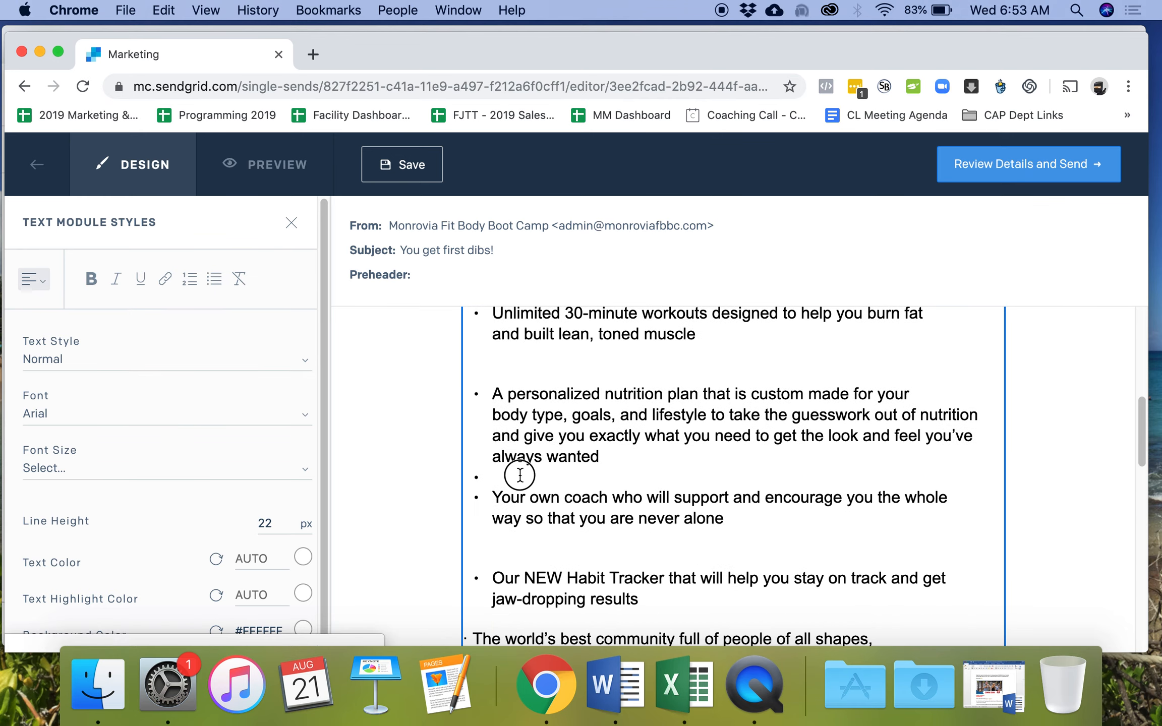
pyautogui.press('Return')
pyautogui.scroll(-2, 560, 474)
pyautogui.scroll(-2, 564, 471)
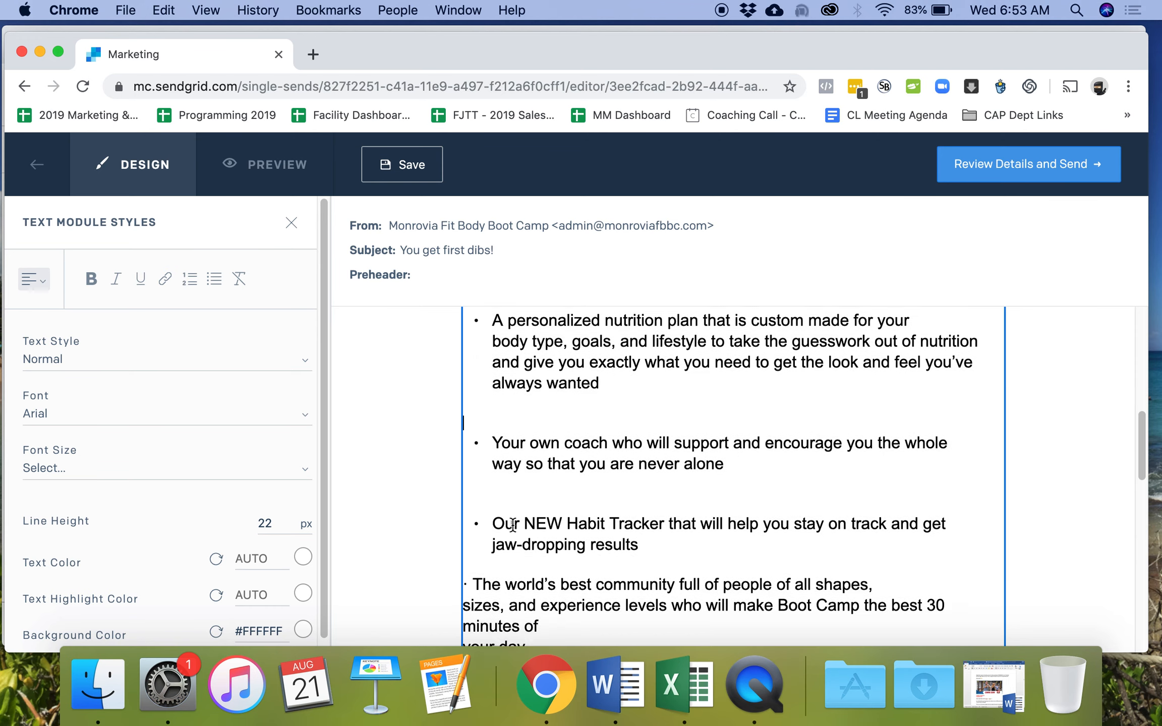
# - Make 'The world's best community' line a bullet and add a blank line after 'jaw-dropping results'
pyautogui.click(473, 554)
pyautogui.press('BackSpace')
pyautogui.press('BackSpace')
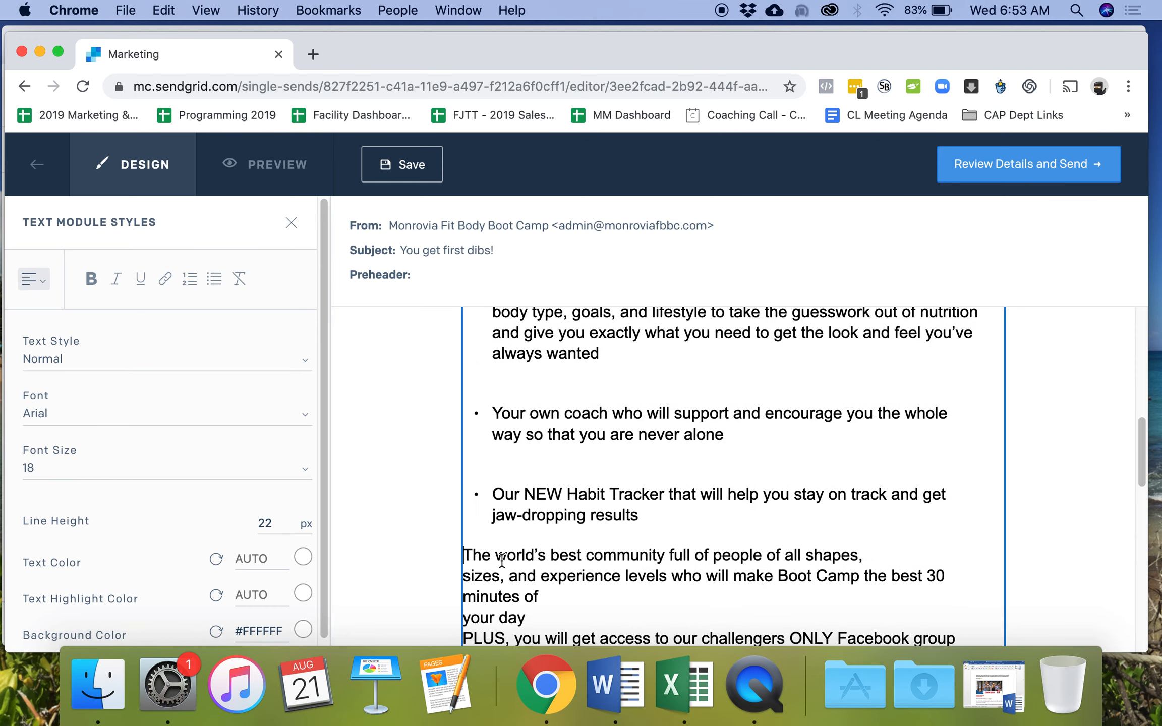
pyautogui.press('BackSpace')
pyautogui.press('Return')
pyautogui.click(673, 522)
pyautogui.press('Return')
pyautogui.press('Return')
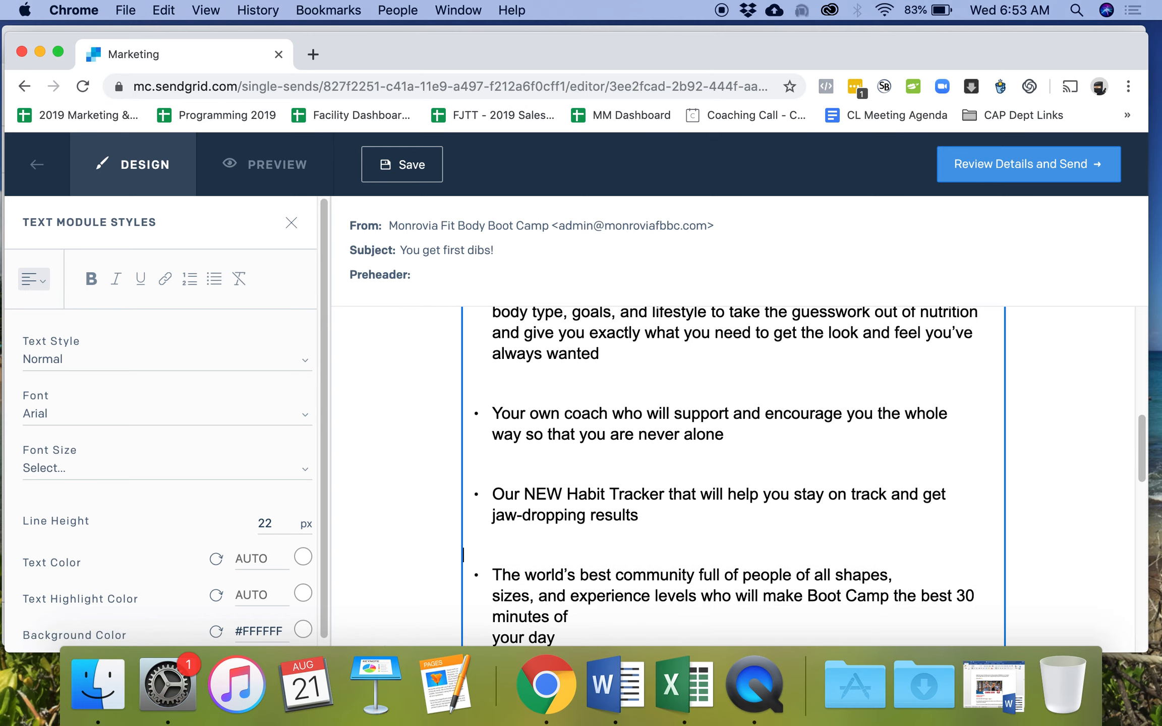
# - Rejoin the broken PLUS paragraph lines and add a blank line after 'finish strong!'
pyautogui.scroll(-3, 666, 519)
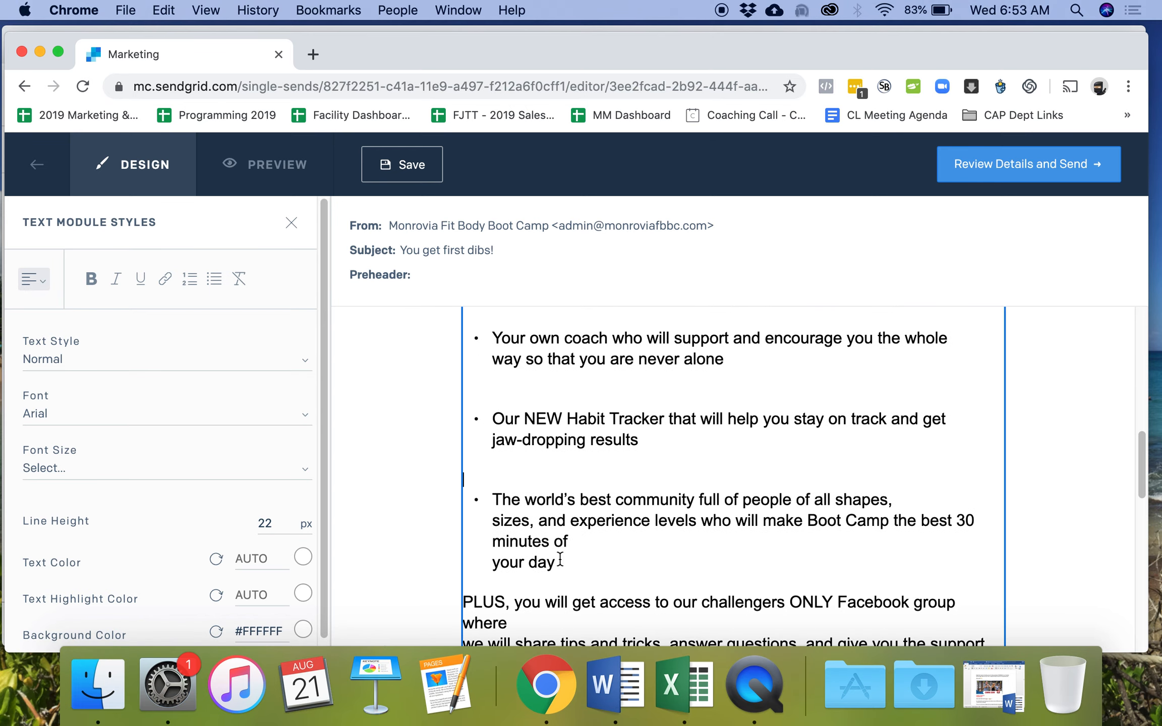
pyautogui.click(497, 562)
pyautogui.press('BackSpace')
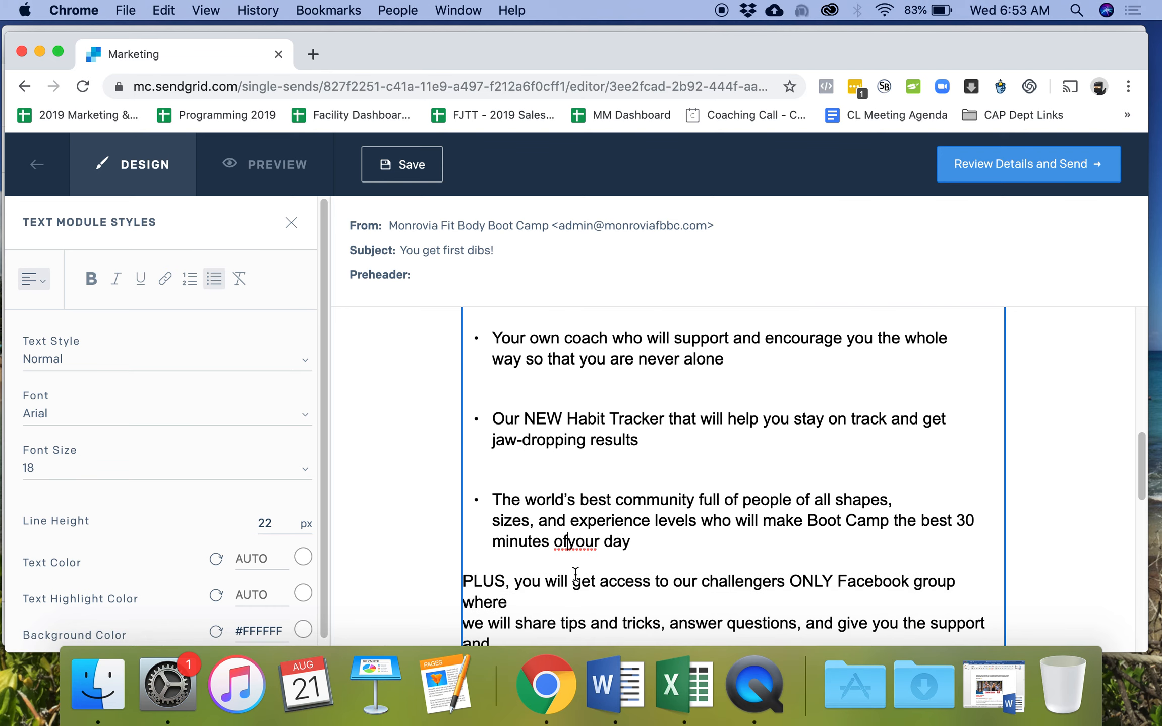
pyautogui.scroll(-6, 580, 570)
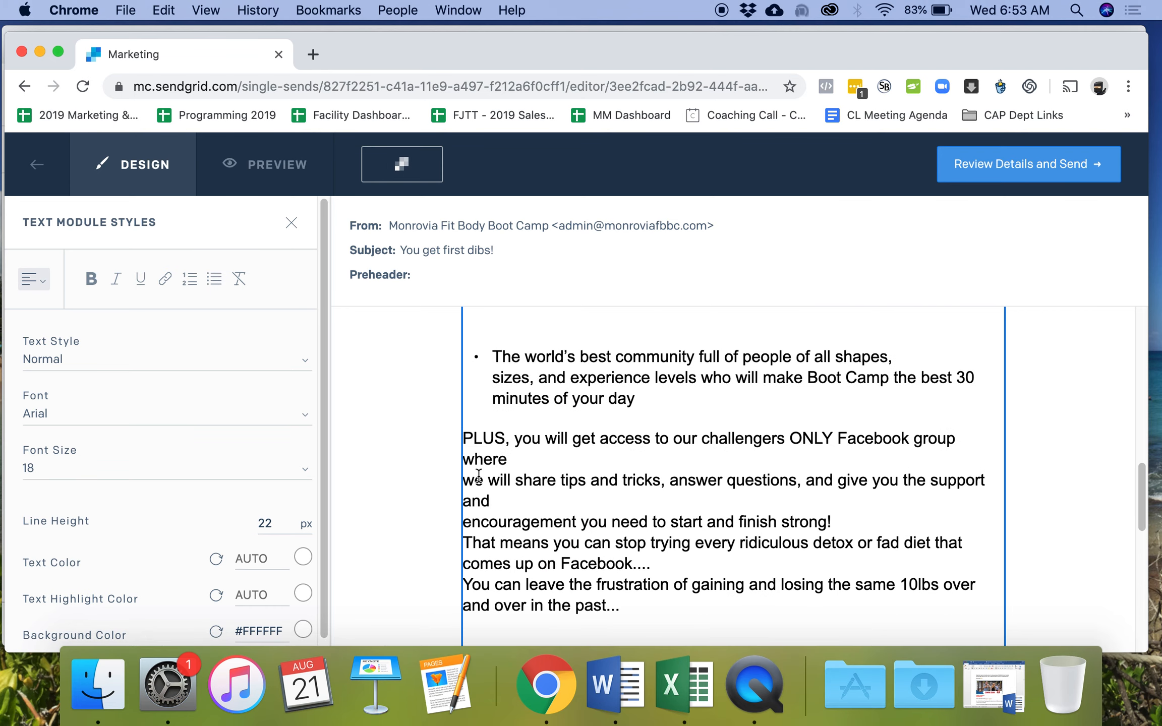
pyautogui.press('BackSpace')
pyautogui.press('Down')
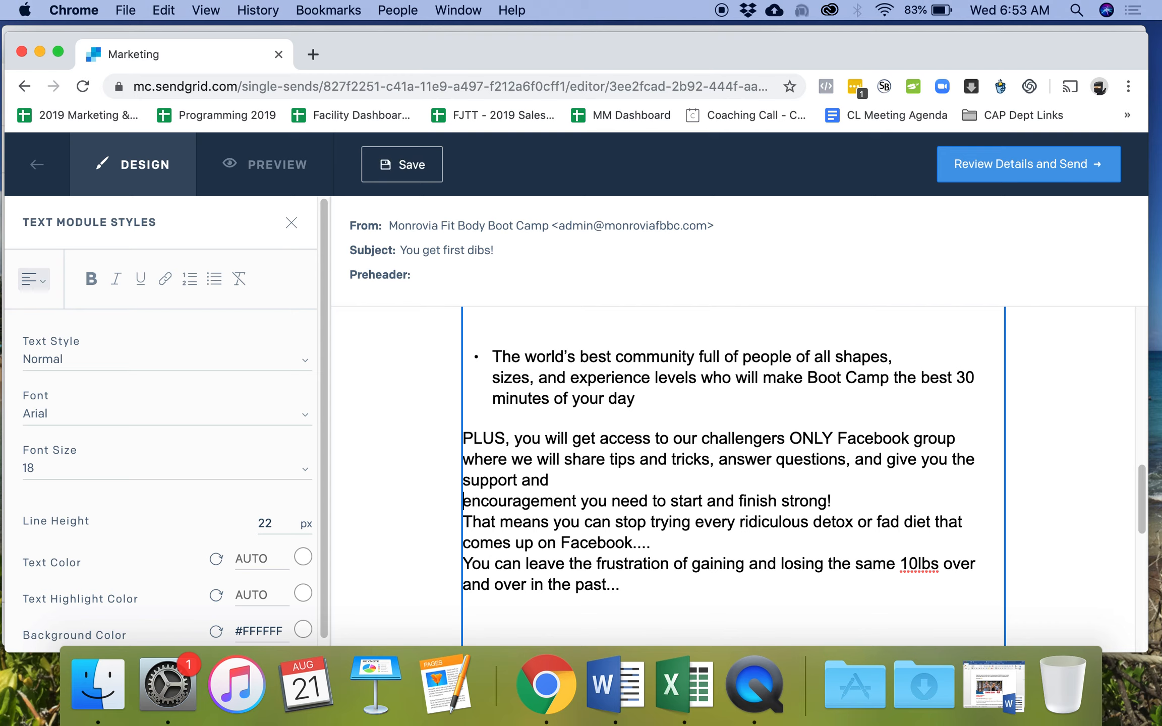
pyautogui.press('BackSpace')
pyautogui.click(969, 478)
pyautogui.press('Return')
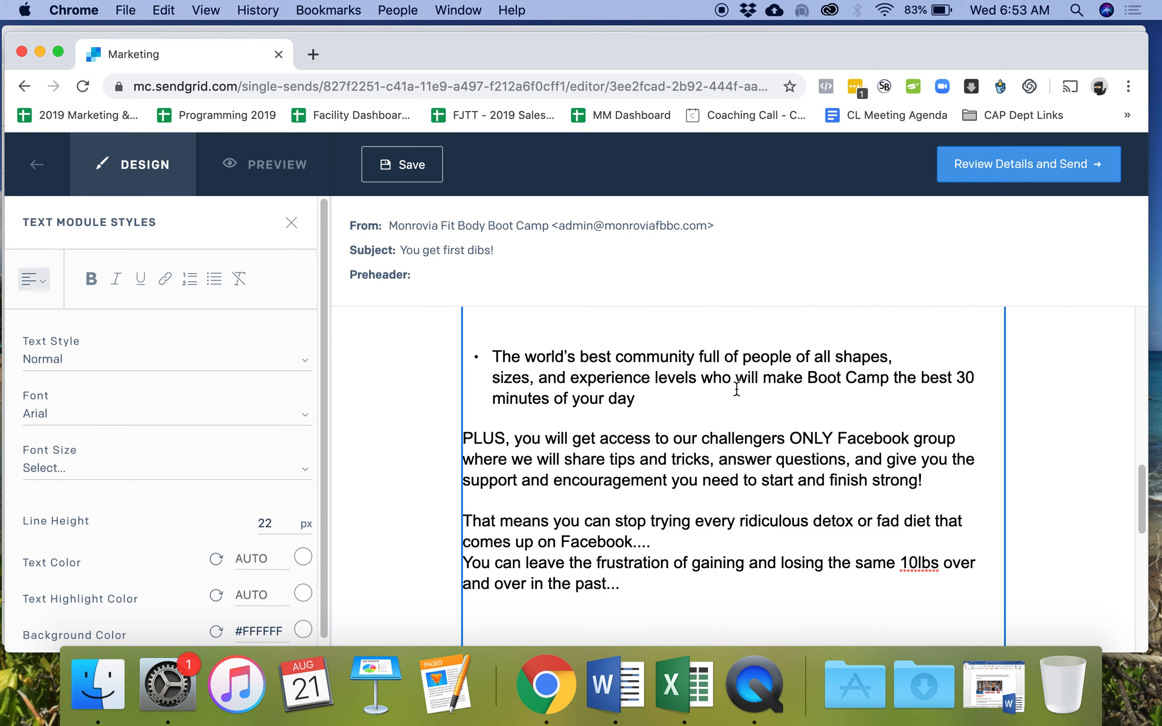
pyautogui.click(656, 542)
# - Space out the 'You can leave' paragraph, remove extra blank lines, and add one before 'It's time'
pyautogui.press('Return')
pyautogui.scroll(-3, 650, 540)
pyautogui.scroll(-1, 600, 603)
pyautogui.click(588, 567)
pyautogui.press('Down')
pyautogui.press('BackSpace')
pyautogui.press('BackSpace')
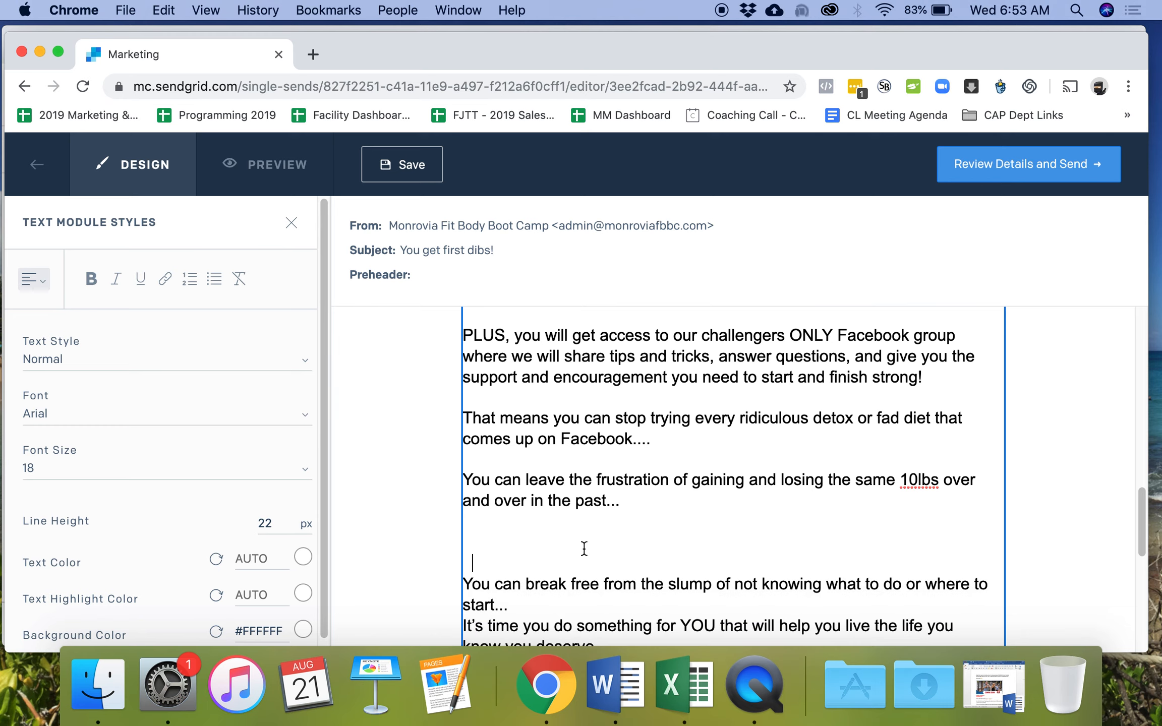
pyautogui.press('BackSpace')
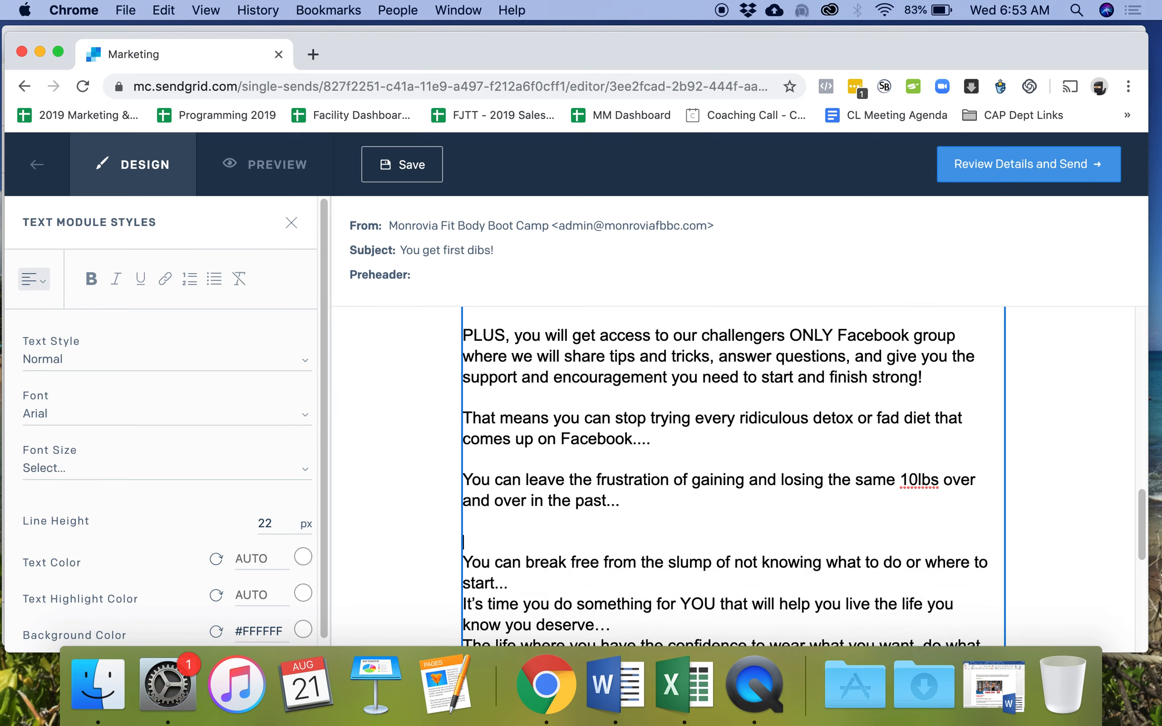
pyautogui.click(511, 583)
pyautogui.press('Return')
# - Add blank lines after 'know you deserve…', 'BE who you want.', 'act fast!', 'won't last long!' and 'chance of a lifetime.'
pyautogui.scroll(-1, 625, 534)
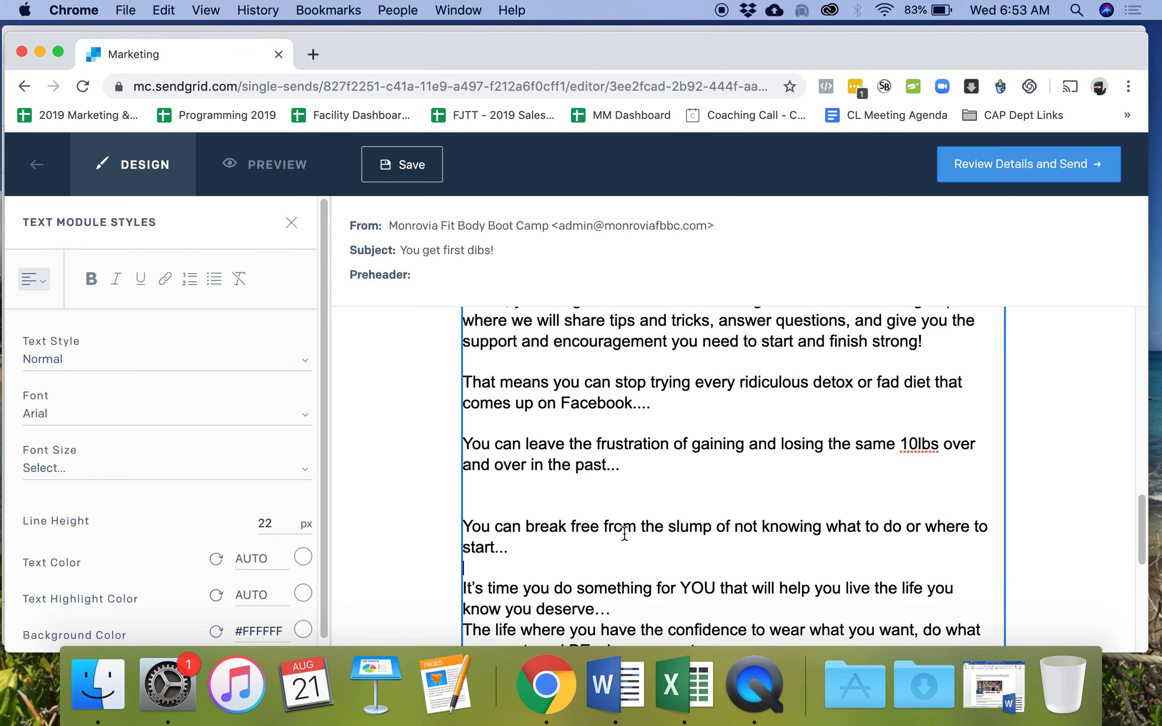
pyautogui.click(639, 612)
pyautogui.press('Return')
pyautogui.scroll(-4, 649, 576)
pyautogui.click(732, 503)
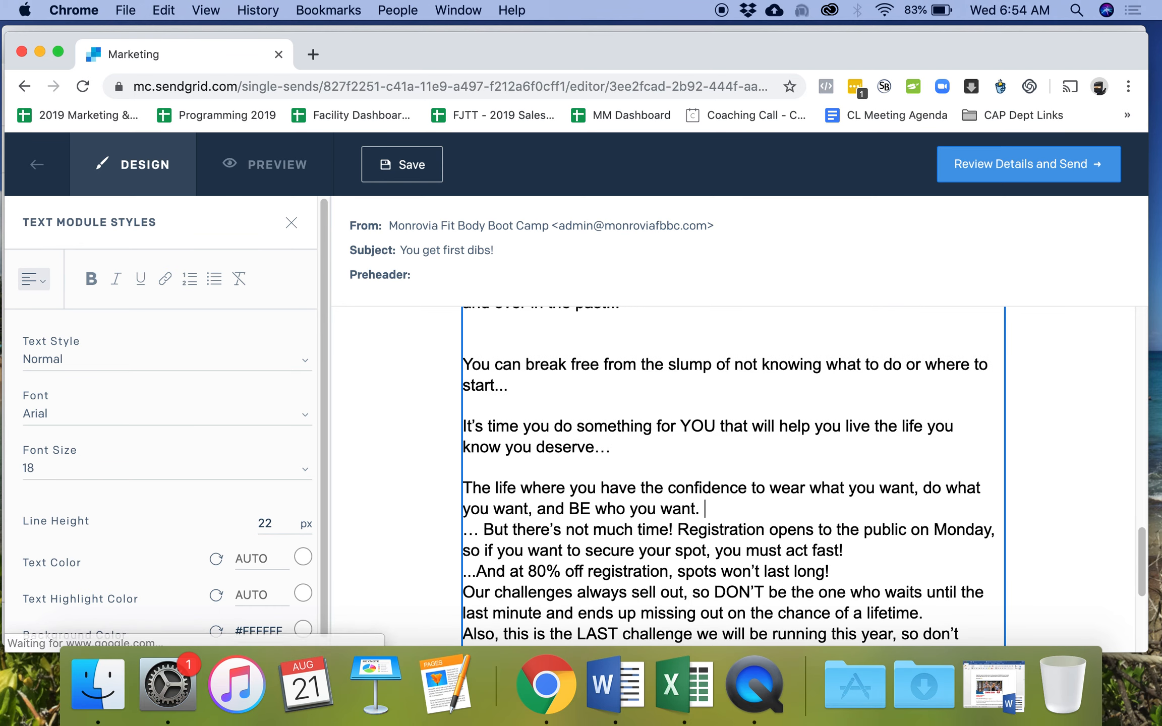
pyautogui.press('Return')
pyautogui.scroll(-1, 757, 515)
pyautogui.click(866, 532)
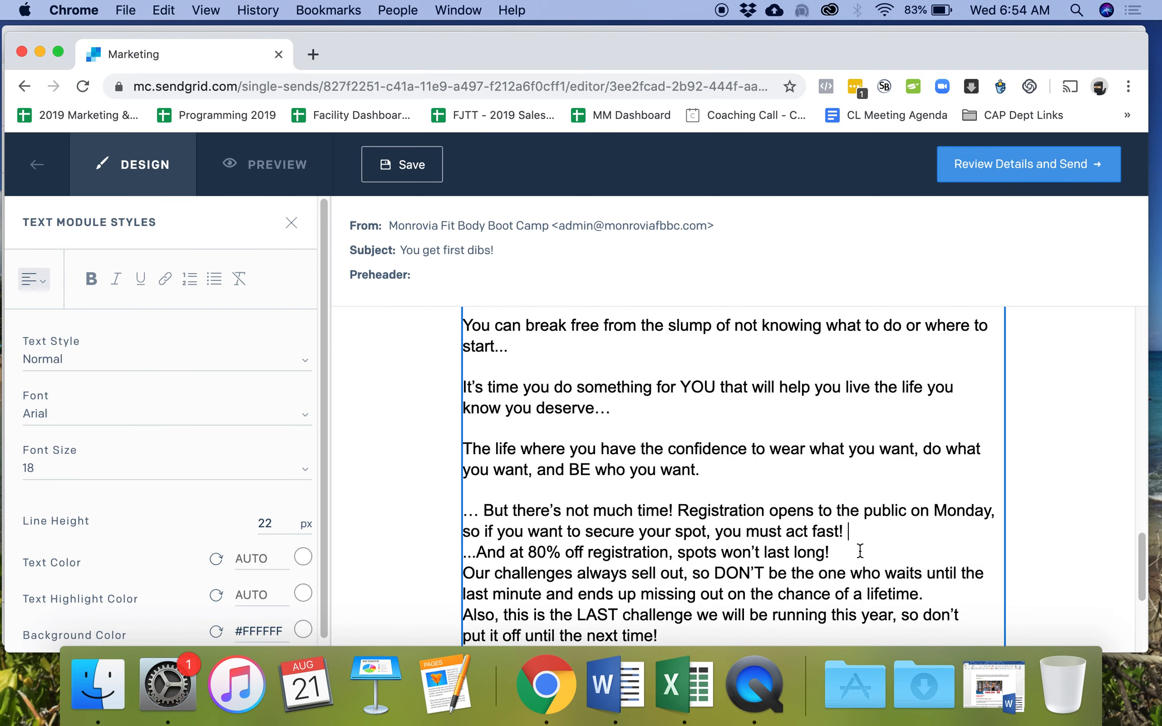
pyautogui.press('Return')
pyautogui.click(858, 565)
pyautogui.press('Return')
pyautogui.scroll(-3, 857, 561)
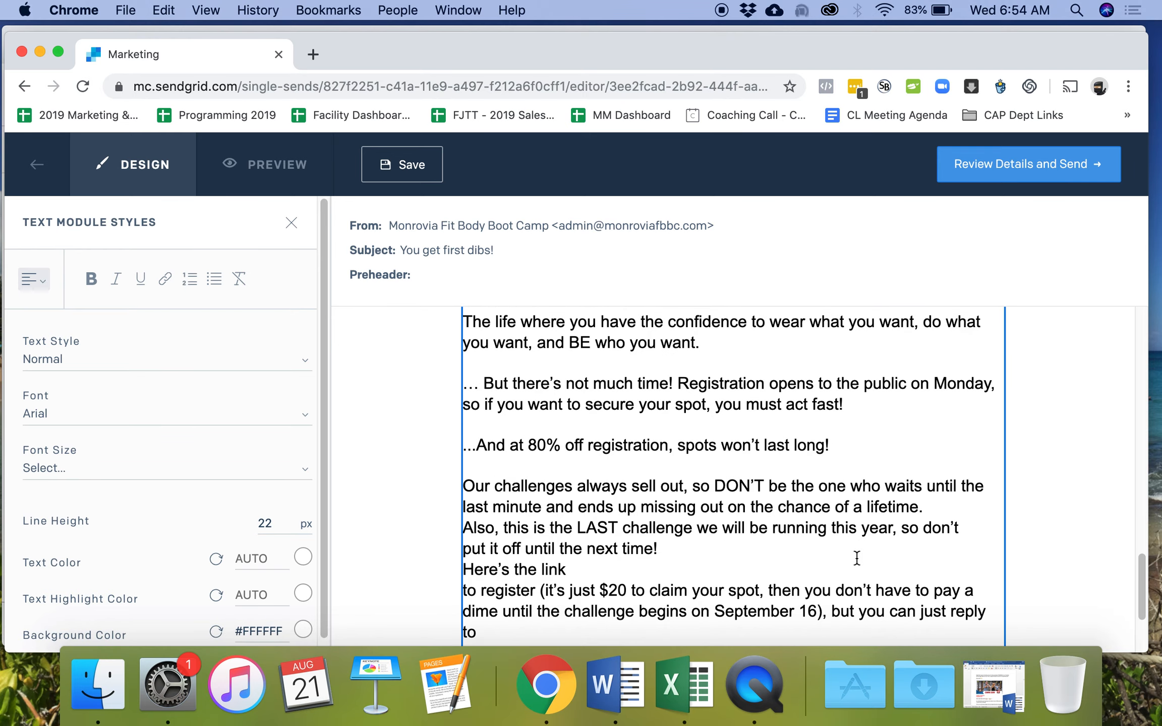
pyautogui.click(951, 506)
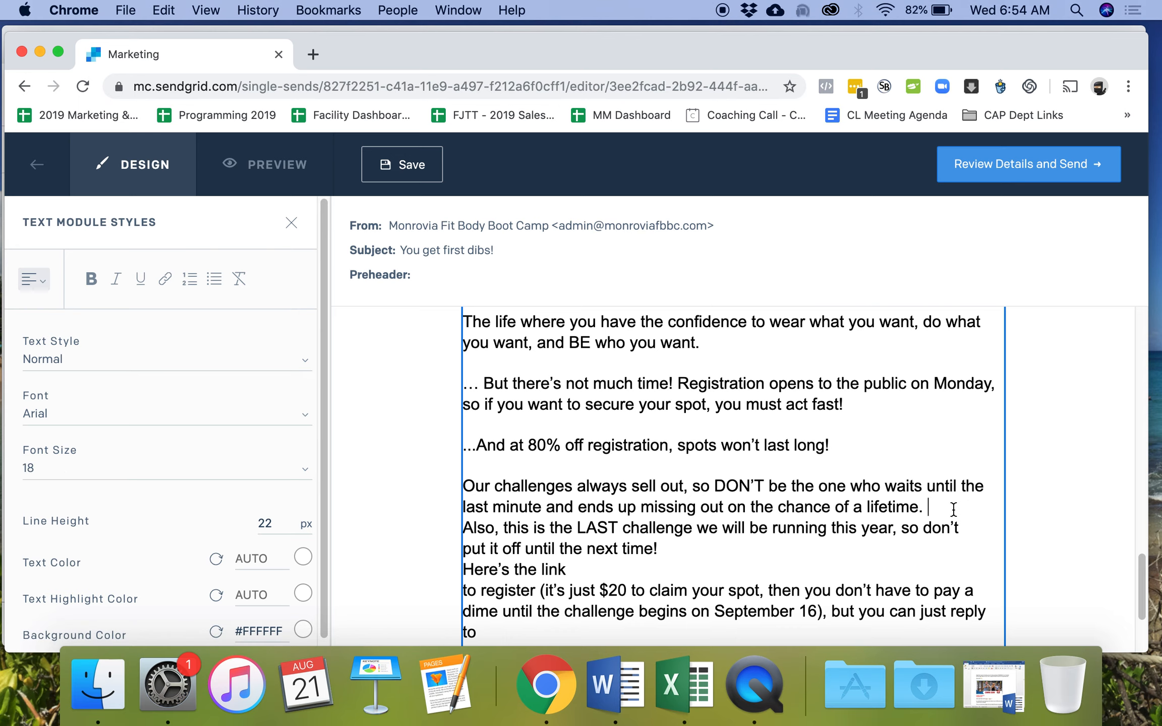
pyautogui.press('Return')
# - Put 'Here's the link' on its own line with a blank line above it
pyautogui.click(465, 591)
pyautogui.press('BackSpace')
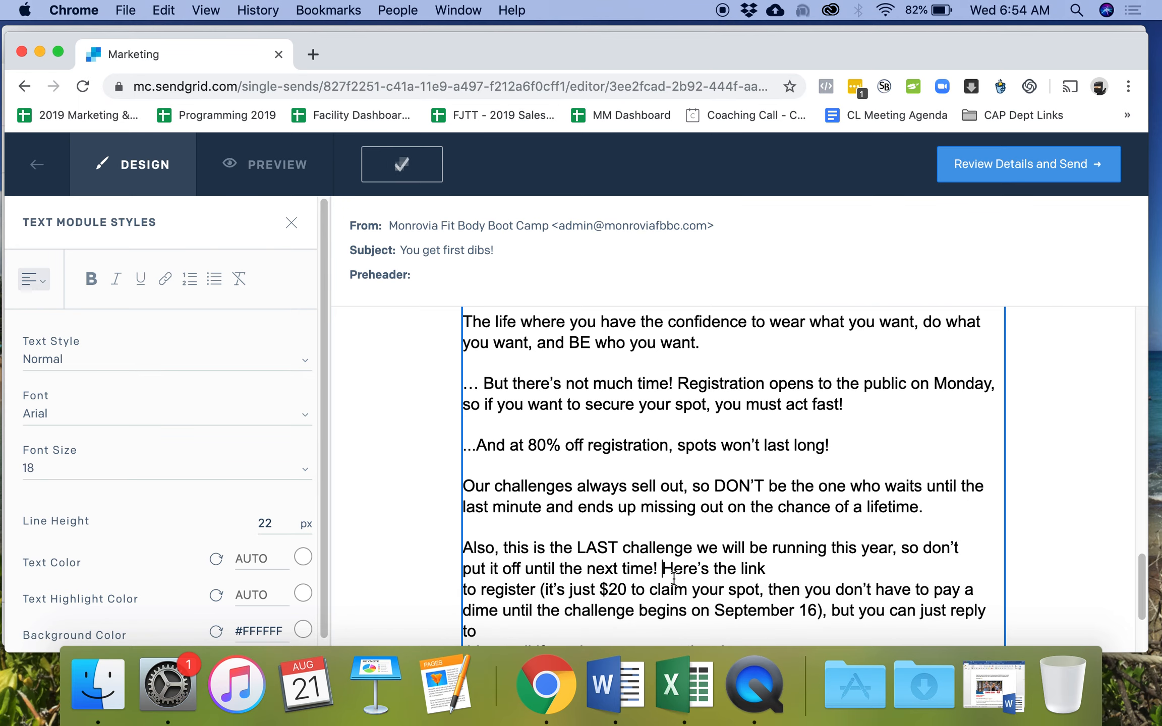
pyautogui.press('Return')
pyautogui.scroll(-1, 738, 572)
pyautogui.press('Return')
# - Rejoin the registration paragraph's broken lines and add a blank line after 'any questions!'
pyautogui.scroll(-4, 633, 566)
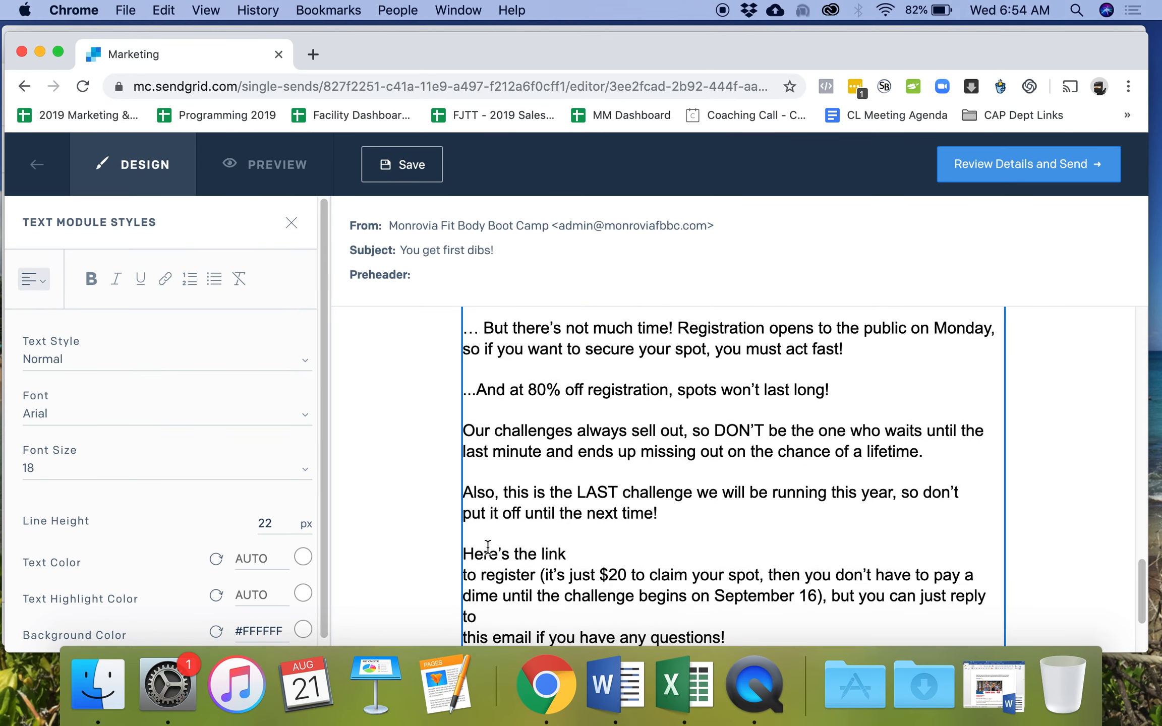
pyautogui.scroll(1, 515, 520)
pyautogui.click(467, 493)
pyautogui.press('BackSpace')
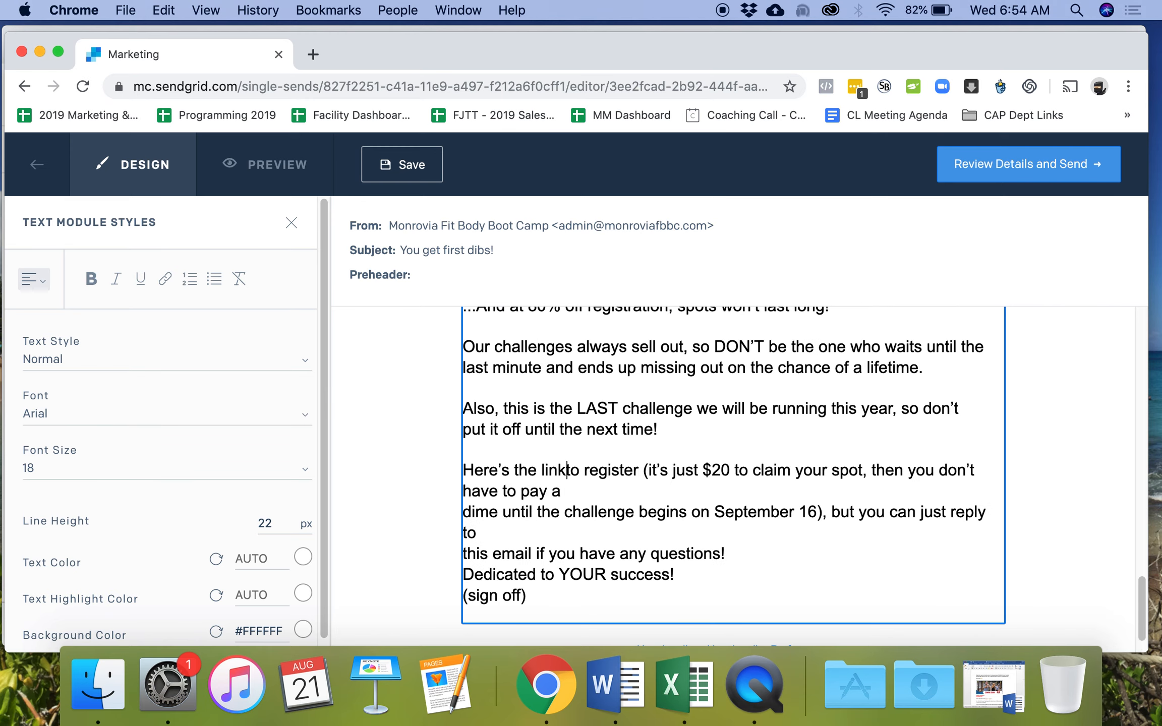
pyautogui.click(469, 512)
pyautogui.press('BackSpace')
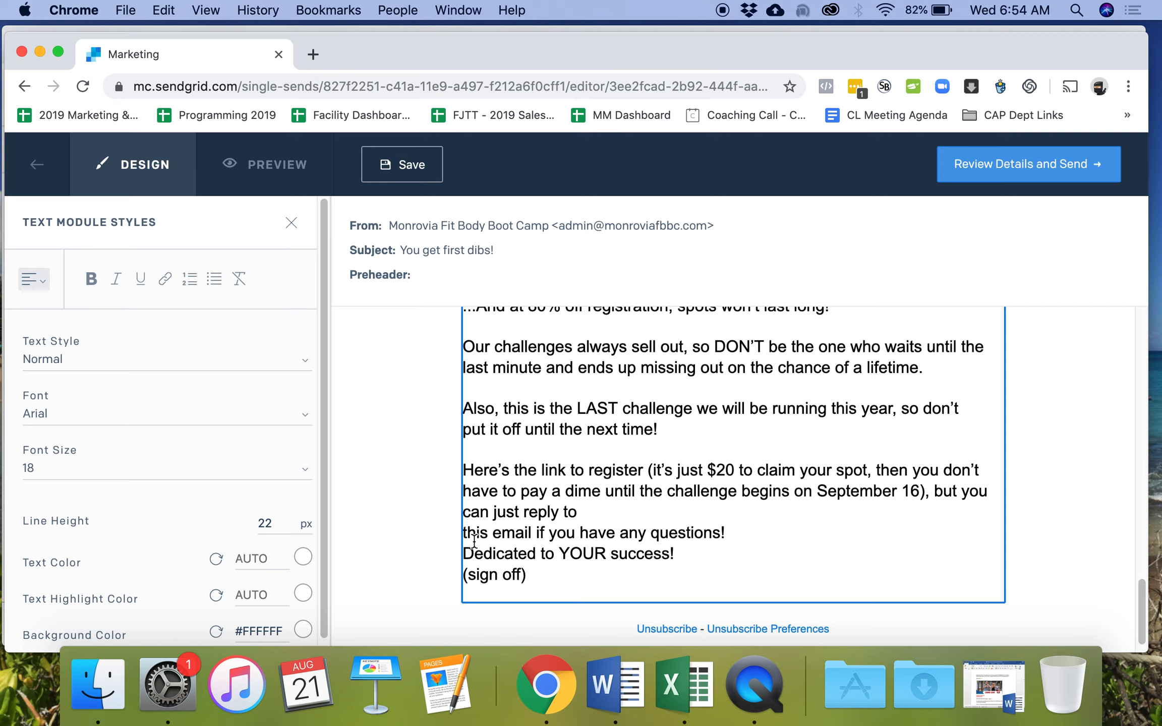
pyautogui.press('BackSpace')
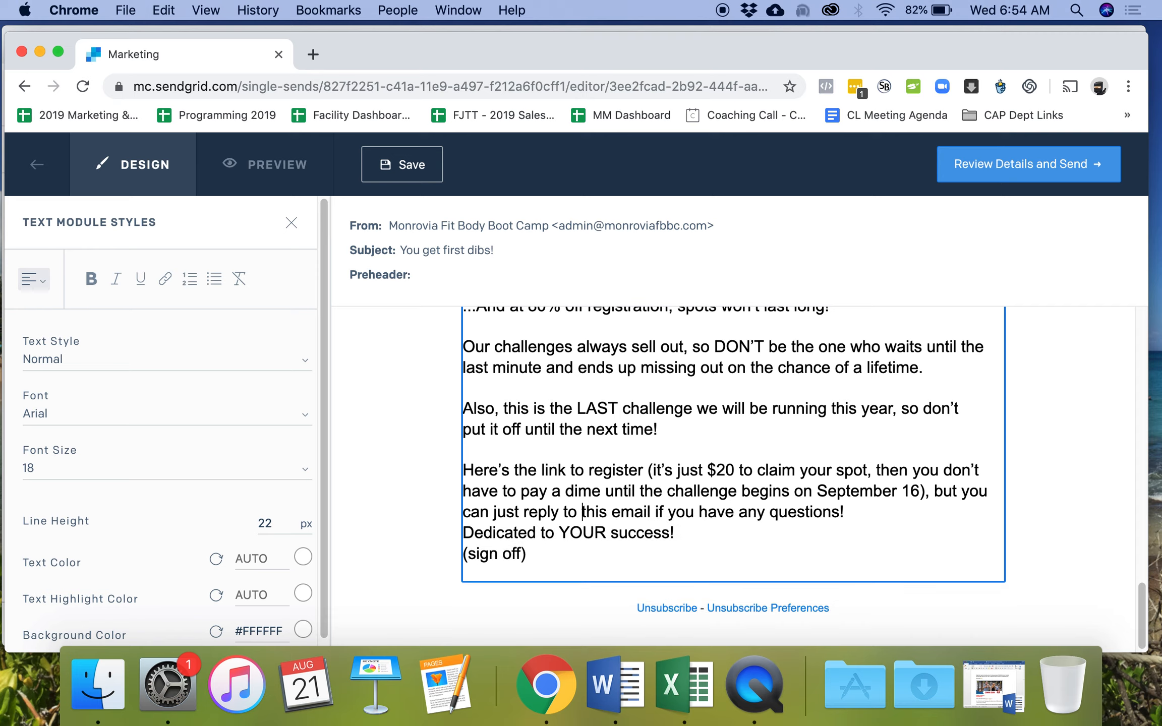
pyautogui.click(857, 513)
pyautogui.press('Return')
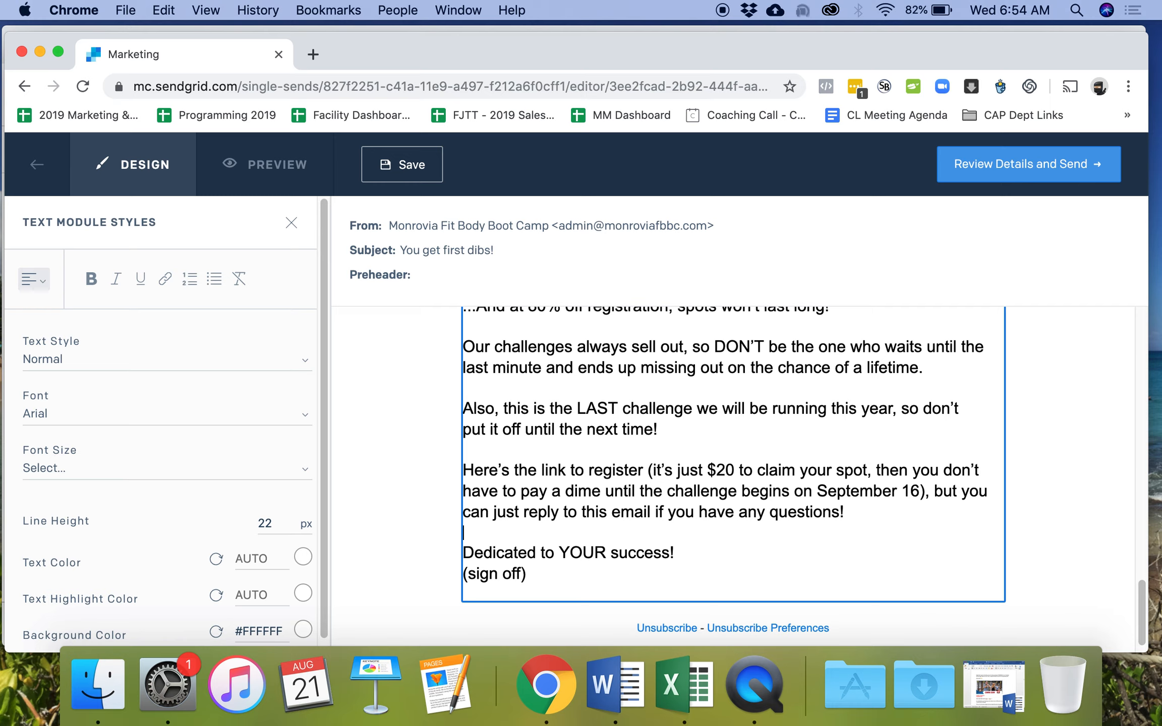
# - Replace the '(sign off)' placeholder with the sender's name
pyautogui.moveTo(528, 575); pyautogui.dragTo(470, 576)
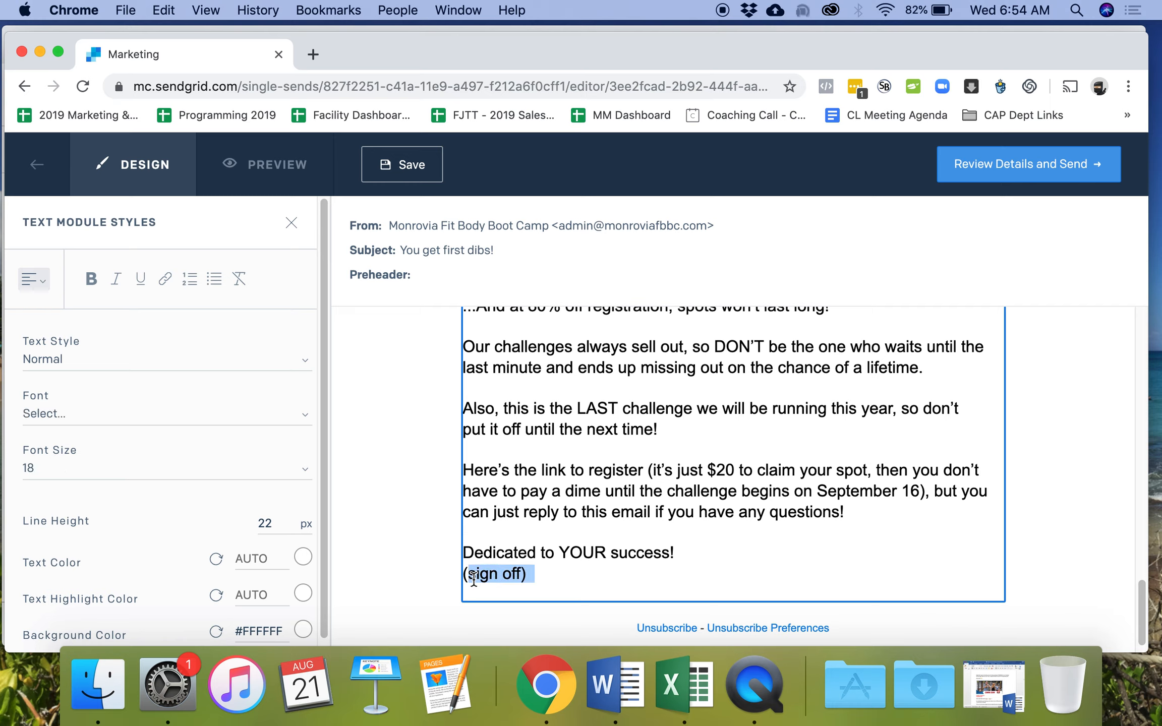
pyautogui.press('BackSpace')
pyautogui.press('BackSpace')
# - Make the two closing lines bold and italic
pyautogui.moveTo(570, 576); pyautogui.dragTo(454, 557)
pyautogui.click(116, 279)
pyautogui.click(91, 278)
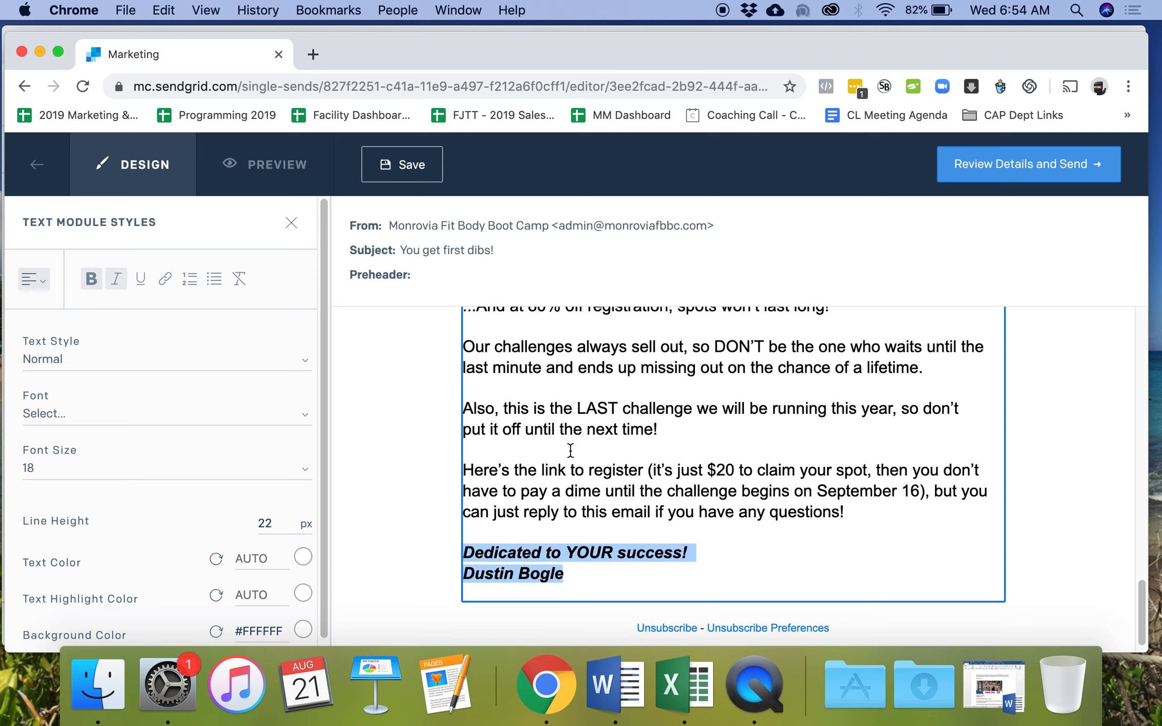
pyautogui.click(578, 572)
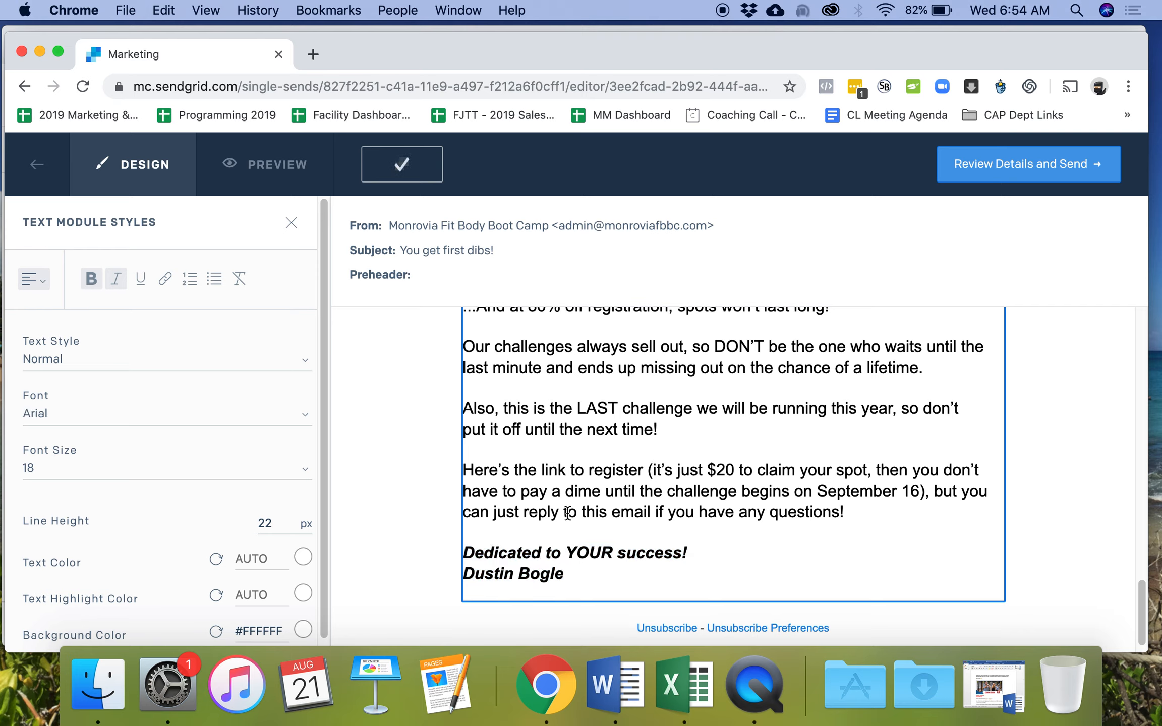
pyautogui.doubleClick(553, 470)
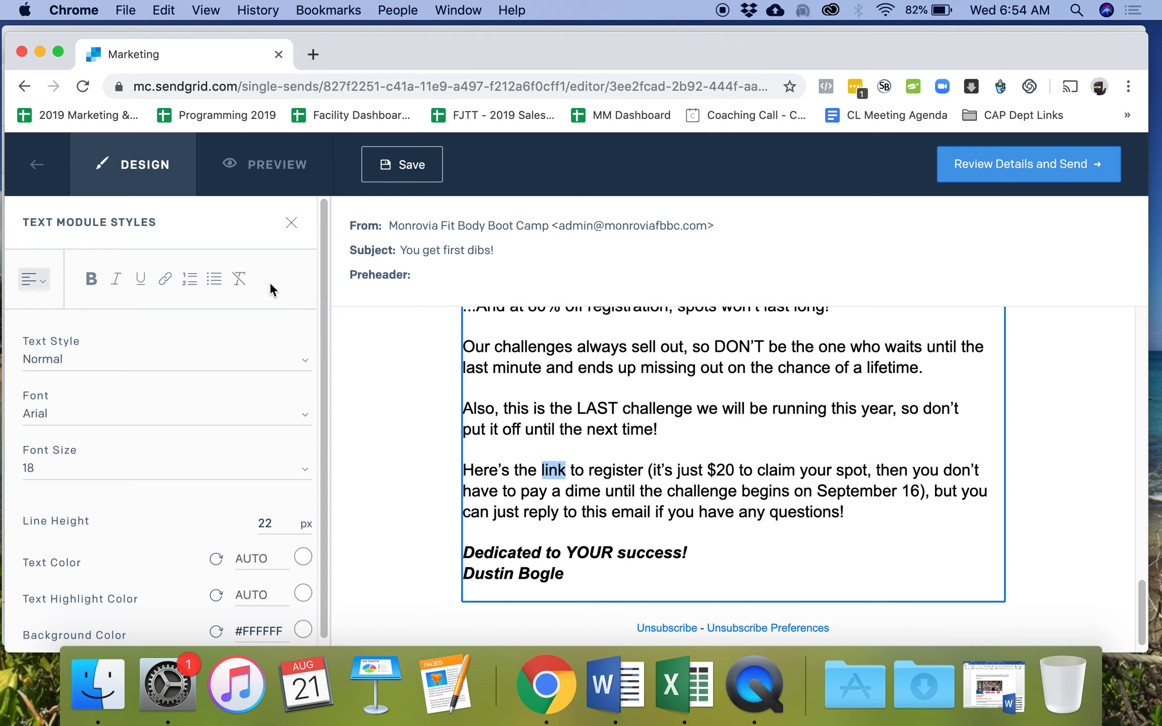
pyautogui.moveTo(567, 472); pyautogui.dragTo(510, 473)
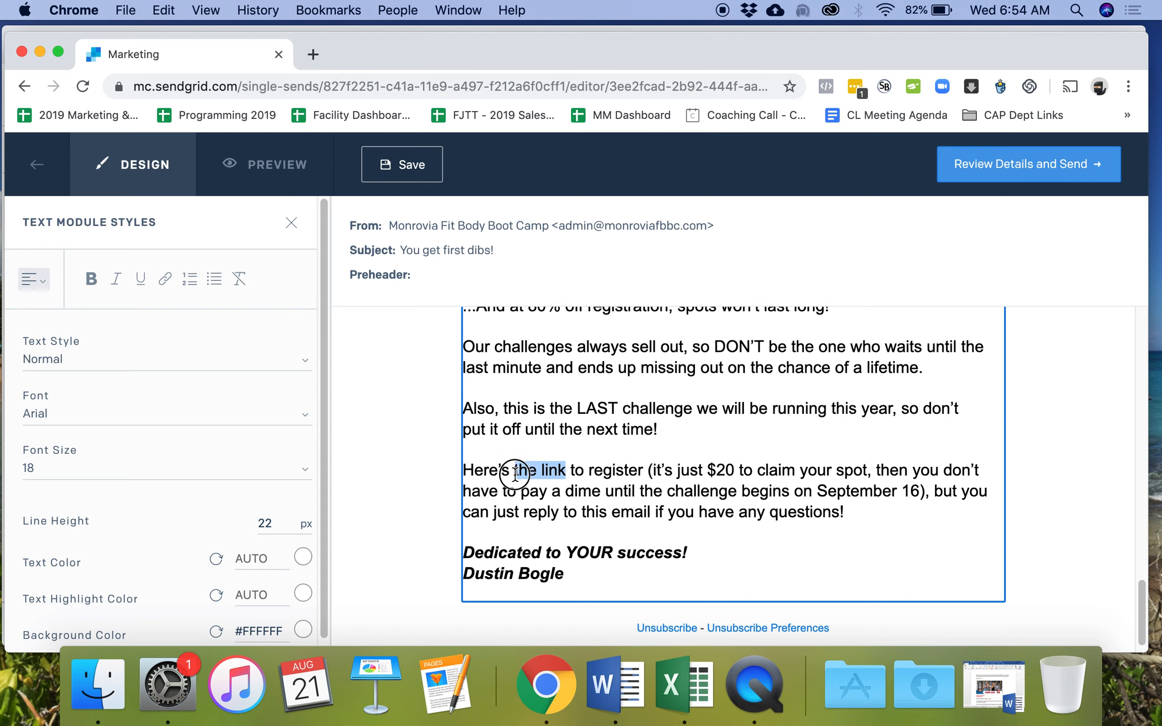
pyautogui.click(166, 279)
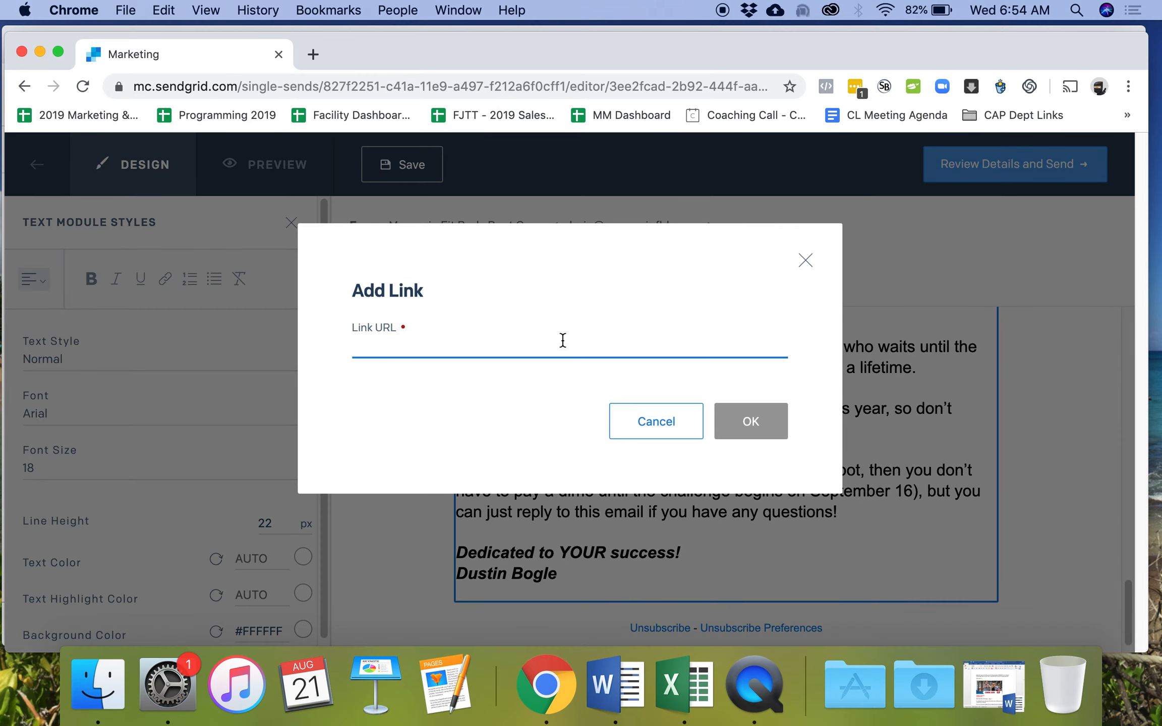
pyautogui.write('www.')
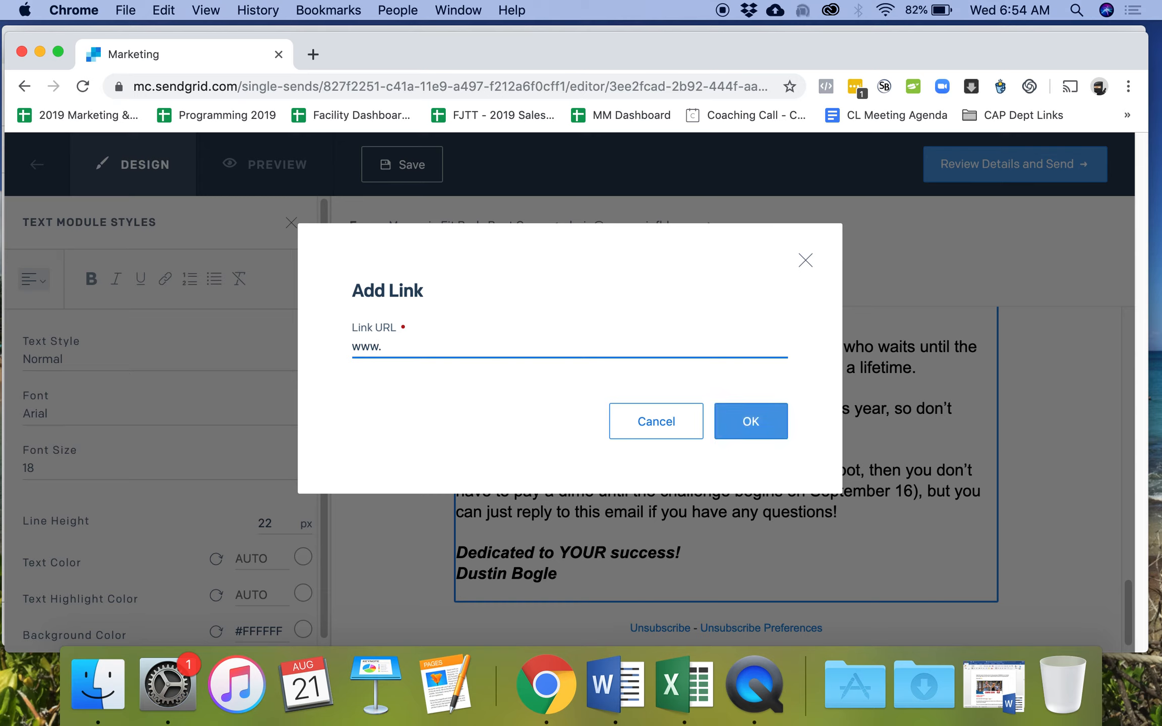
pyautogui.write('MonroviaFitnessChallenge')
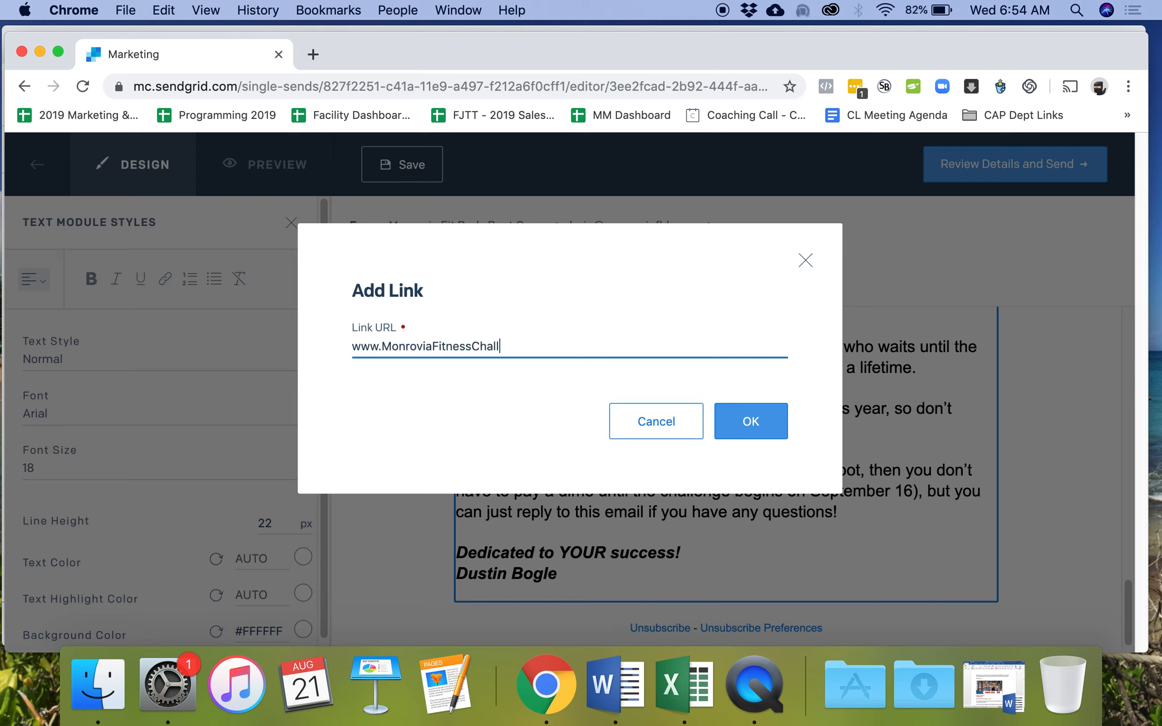
pyautogui.write('.com')
pyautogui.click(785, 430)
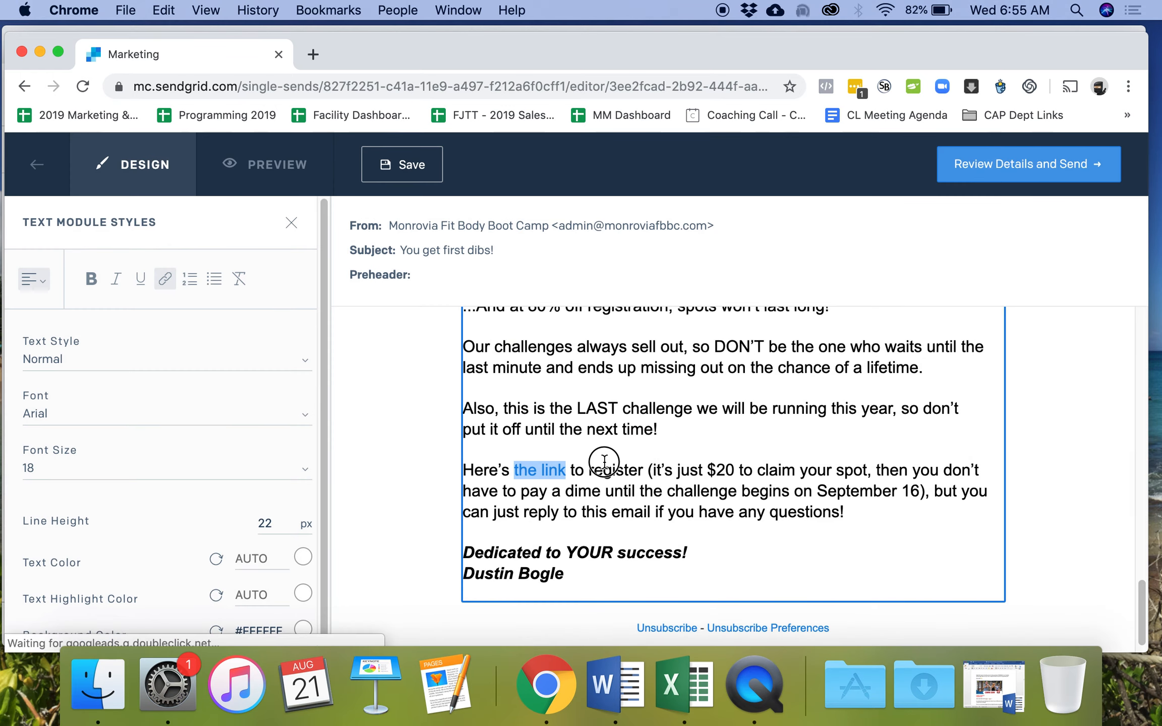
pyautogui.click(558, 470)
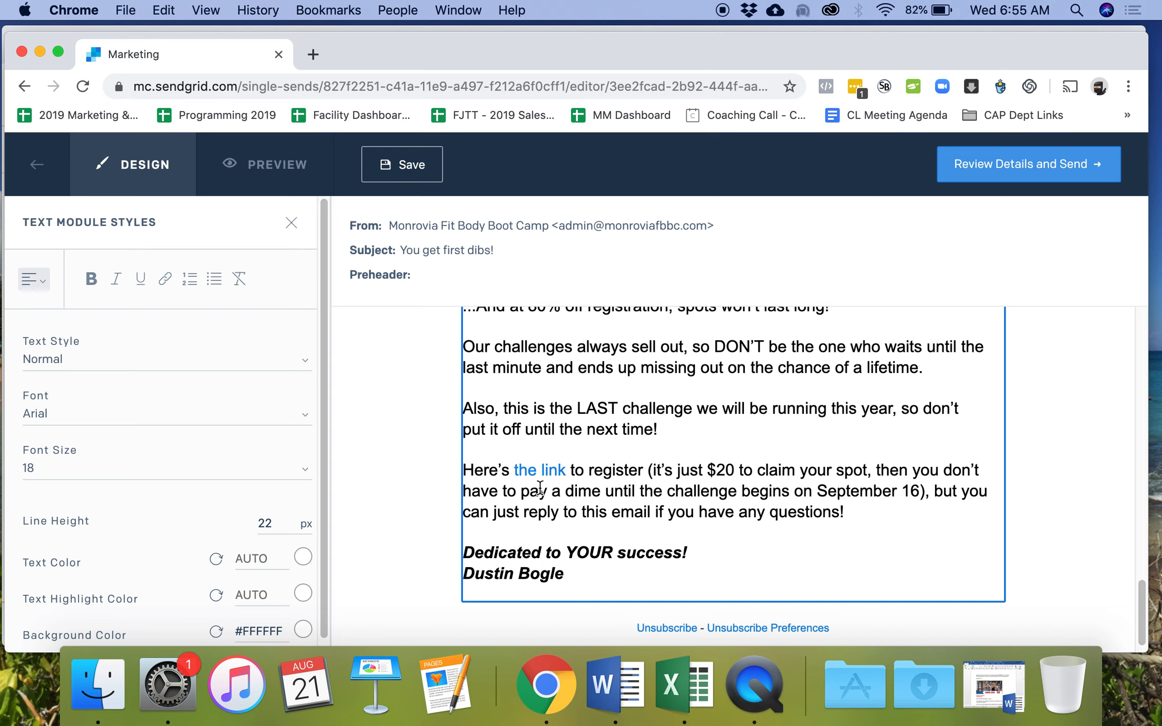
# - Review the (MON) send's details and confirm its schedule for 08/24/2019 to Prospects List - MON
pyautogui.scroll(10, 505, 489)
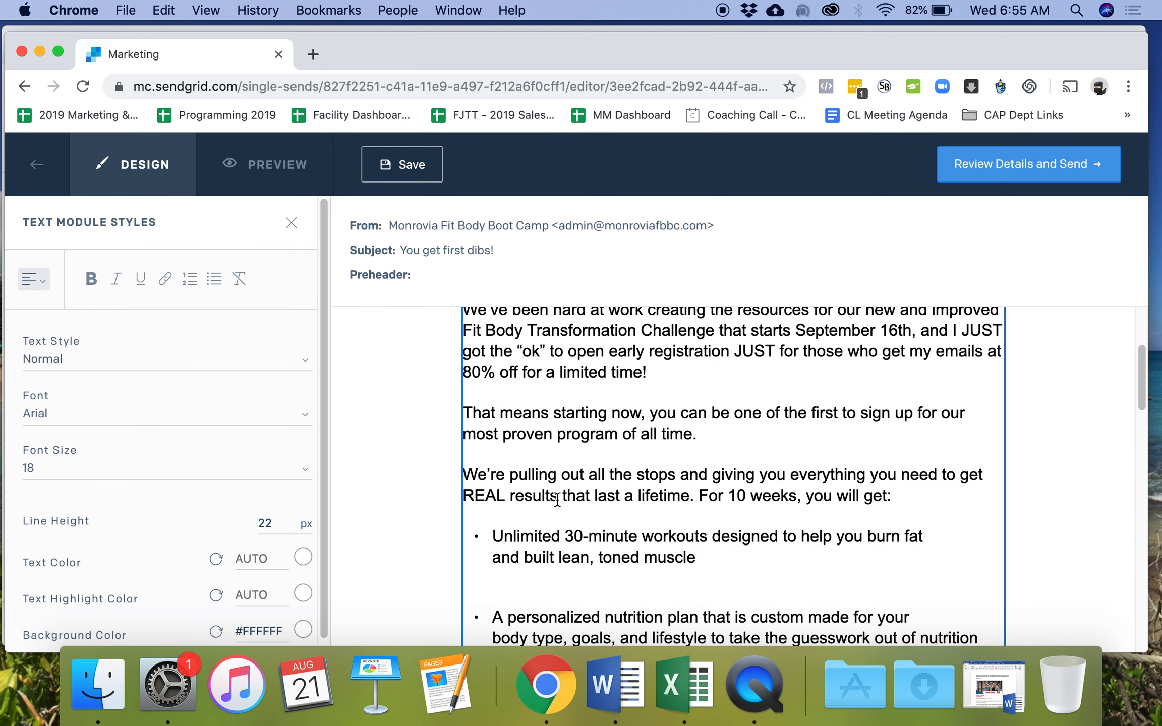
pyautogui.scroll(-5, 557, 500)
pyautogui.click(978, 170)
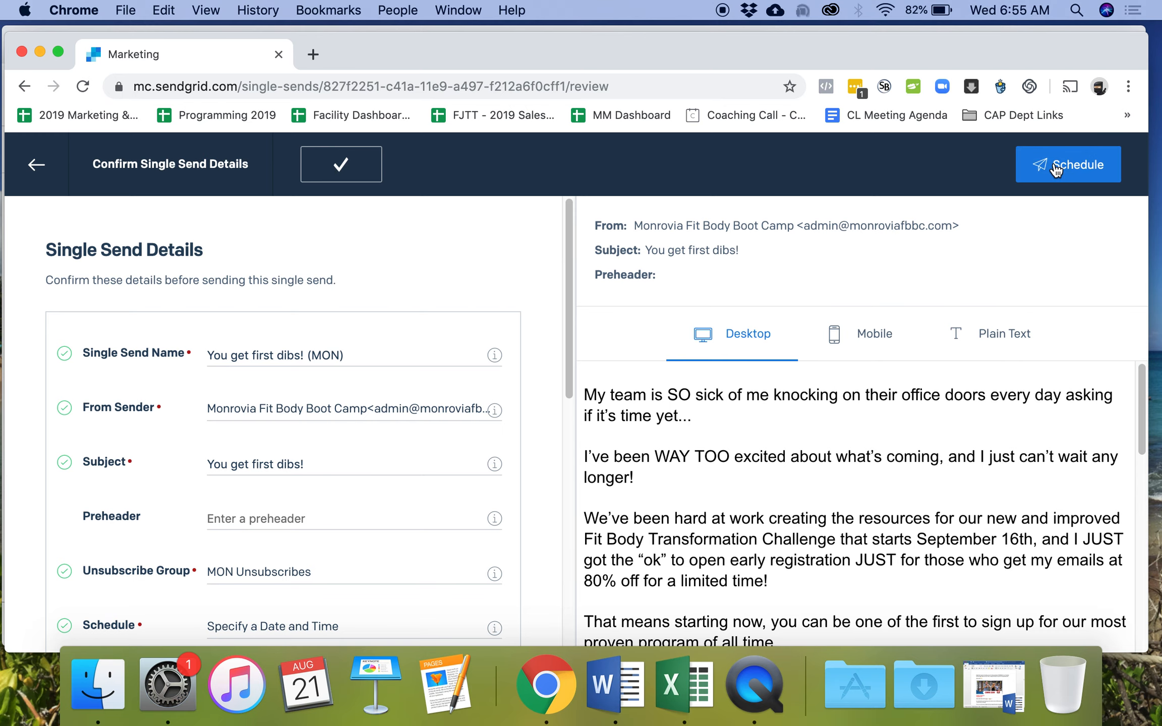
pyautogui.click(1057, 171)
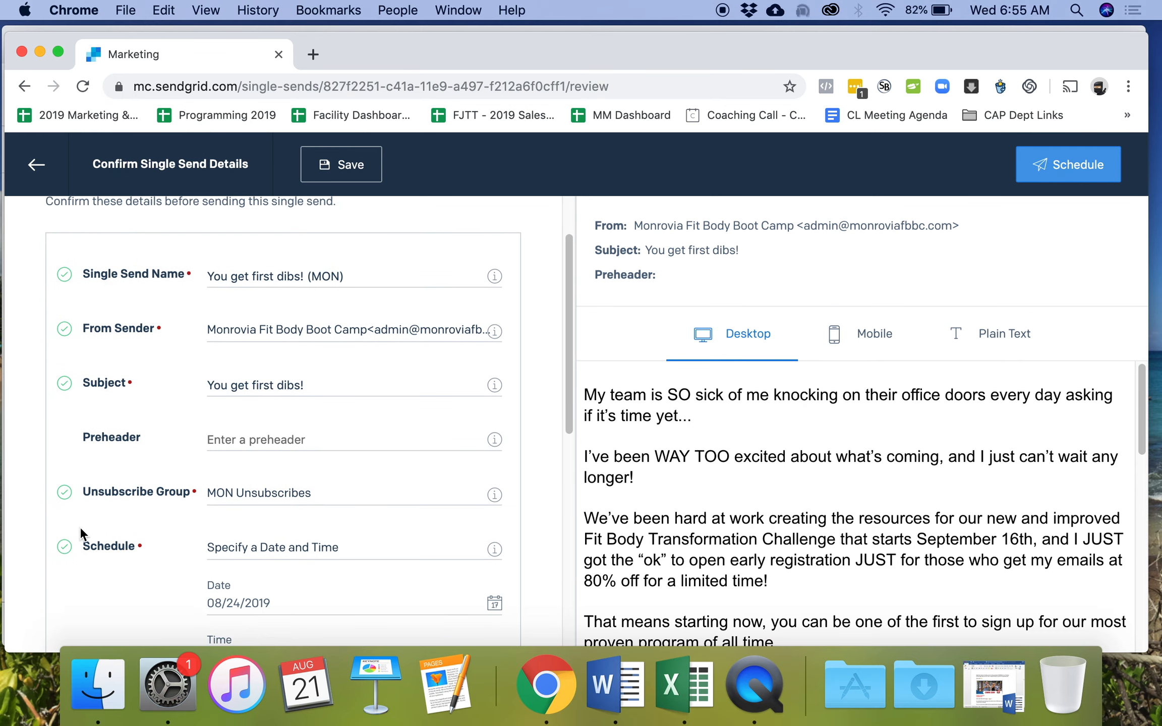
pyautogui.scroll(-10, 80, 534)
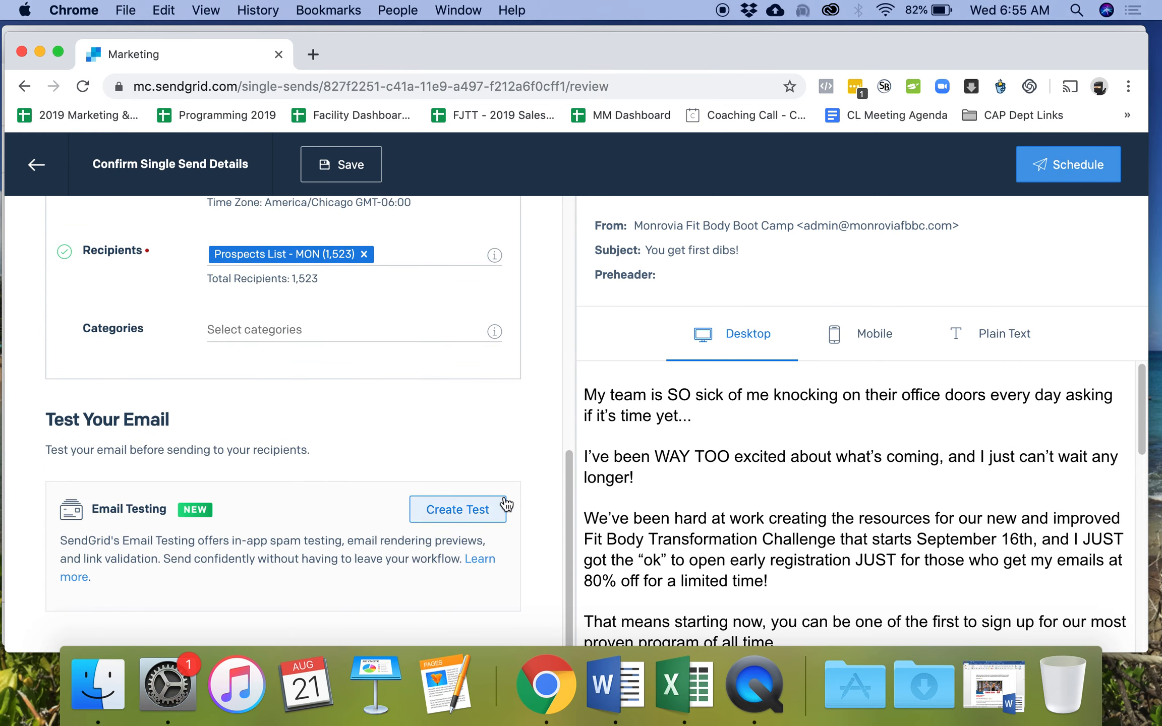
pyautogui.click(1057, 169)
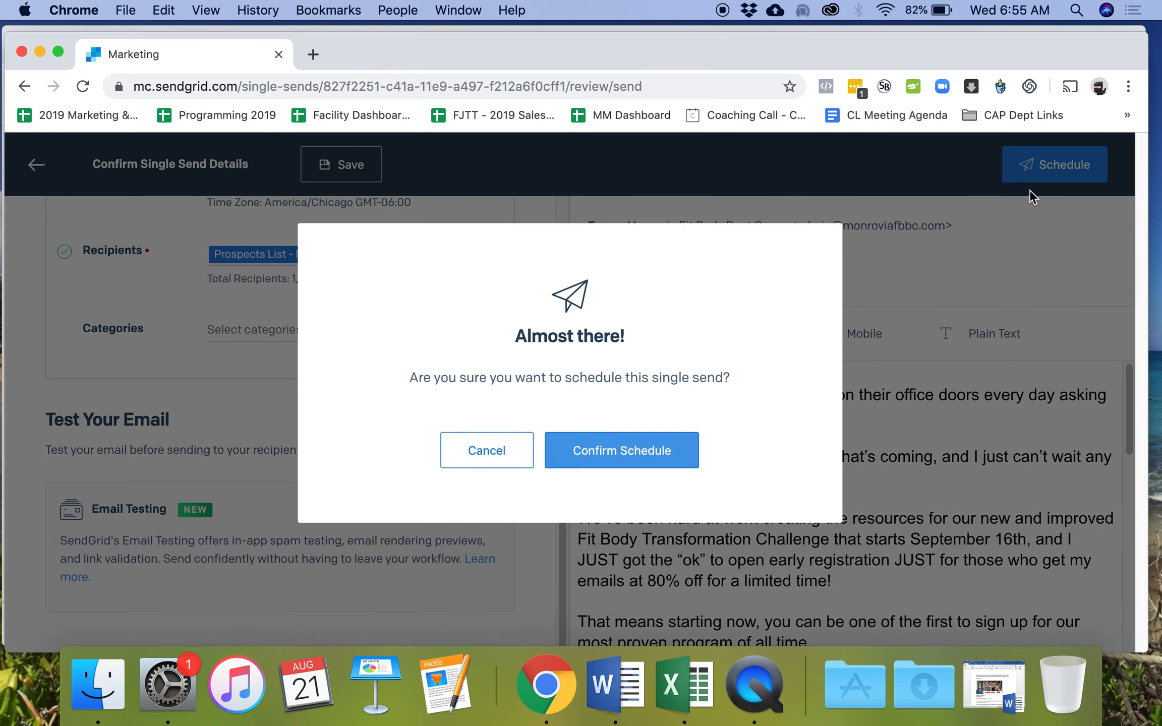
pyautogui.click(638, 465)
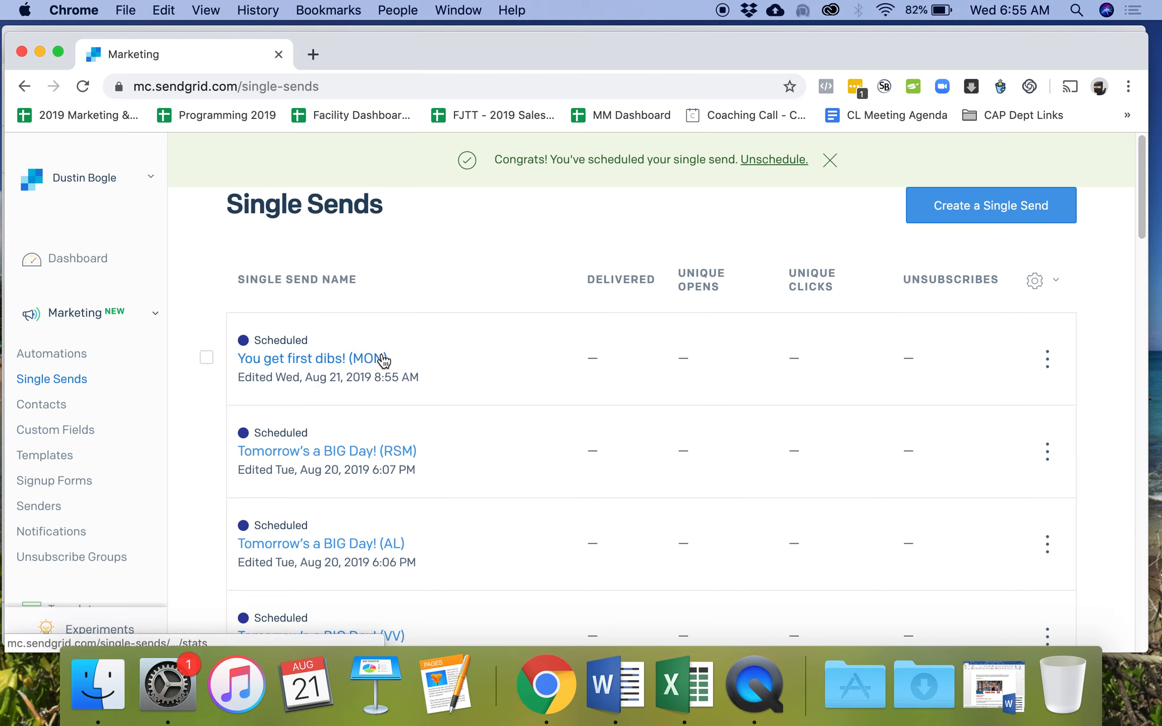
# - Duplicate the scheduled 'You get first dibs! (MON)' send from its row's actions menu
pyautogui.click(1049, 360)
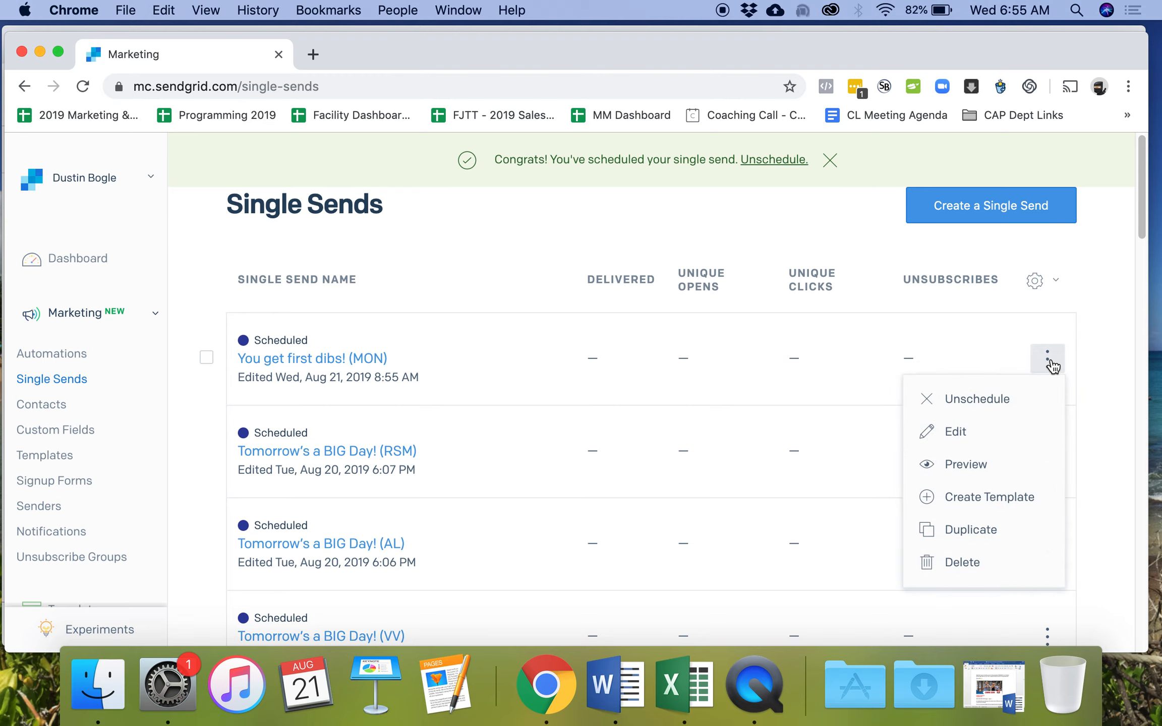
pyautogui.click(1047, 359)
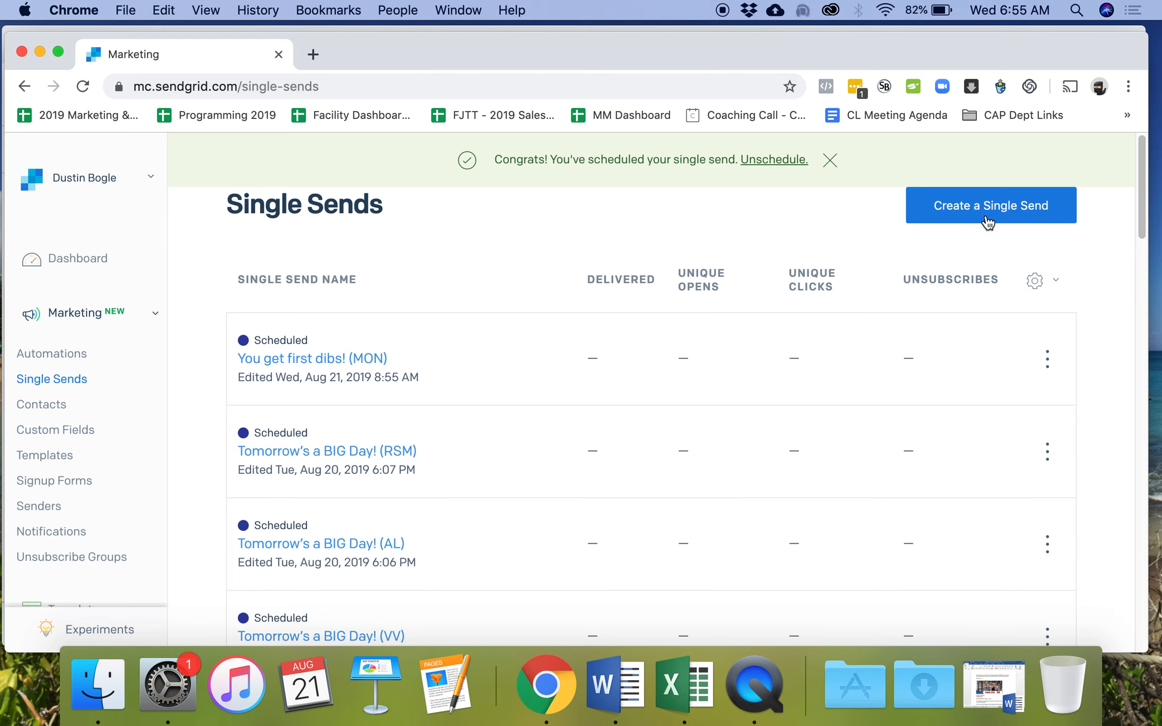
pyautogui.click(1049, 361)
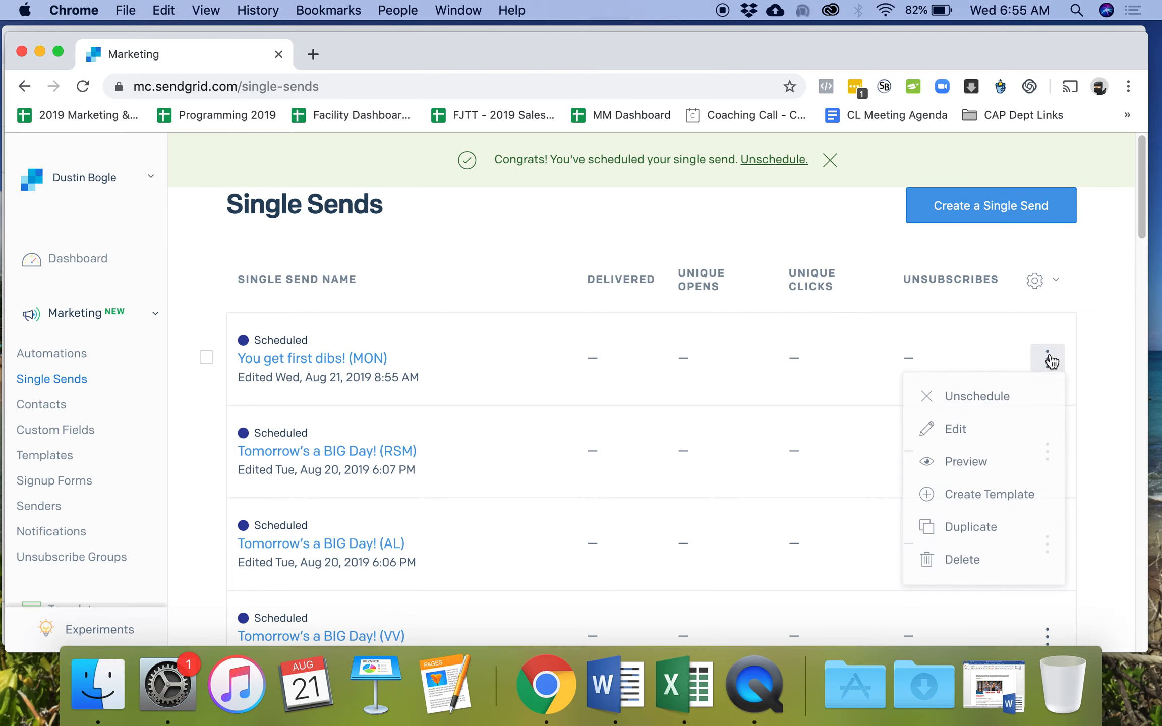
pyautogui.click(1006, 525)
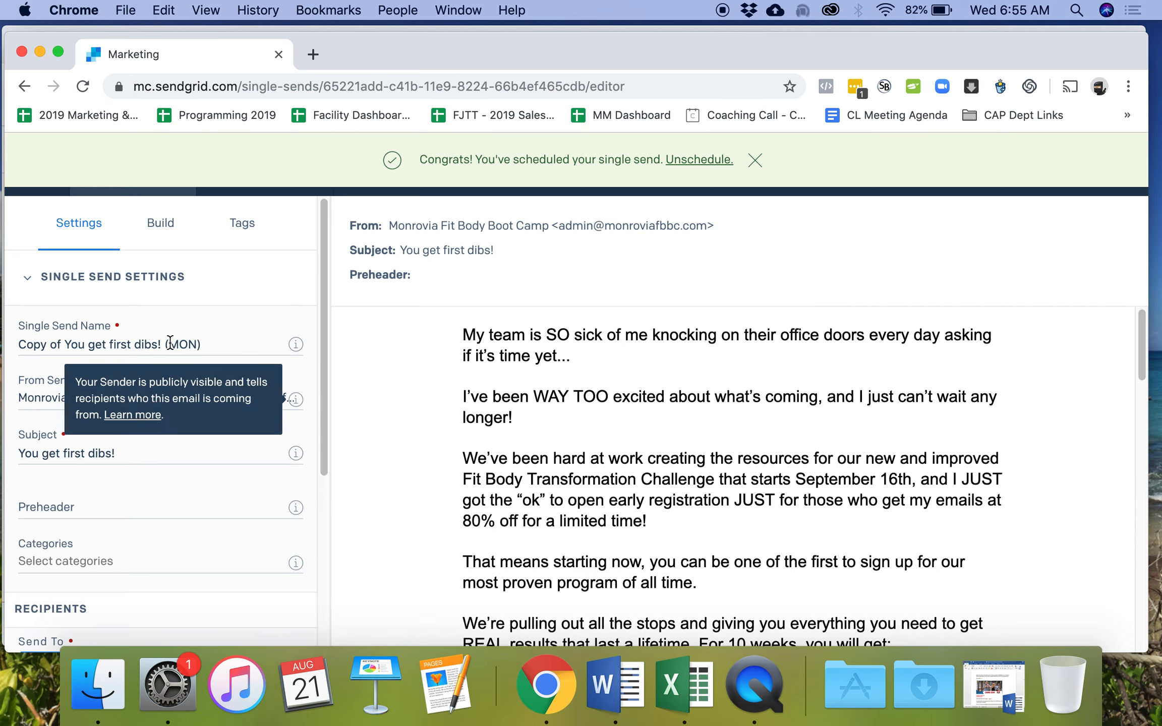
# - Rename the copy to 'You get first dibs! (VV)', removing the 'Copy of' prefix
pyautogui.moveTo(169, 345); pyautogui.dragTo(201, 344)
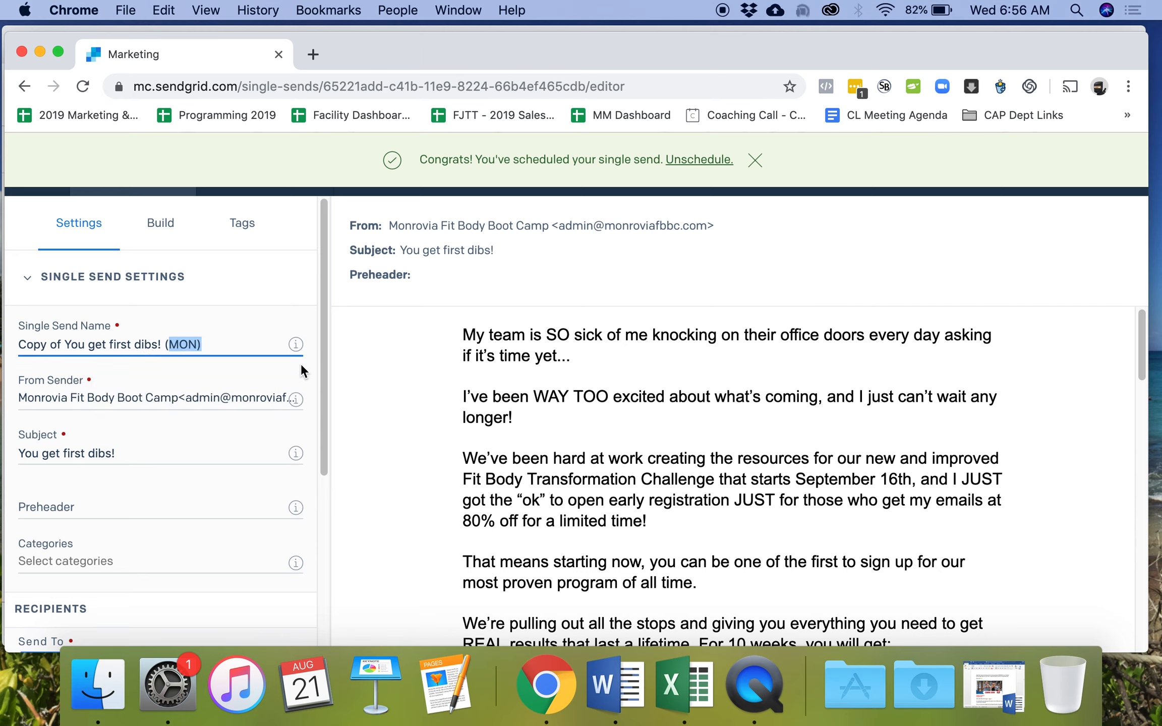
pyautogui.write('VV')
pyautogui.click(66, 345)
pyautogui.moveTo(65, 346); pyautogui.dragTo(8, 346)
pyautogui.press('BackSpace')
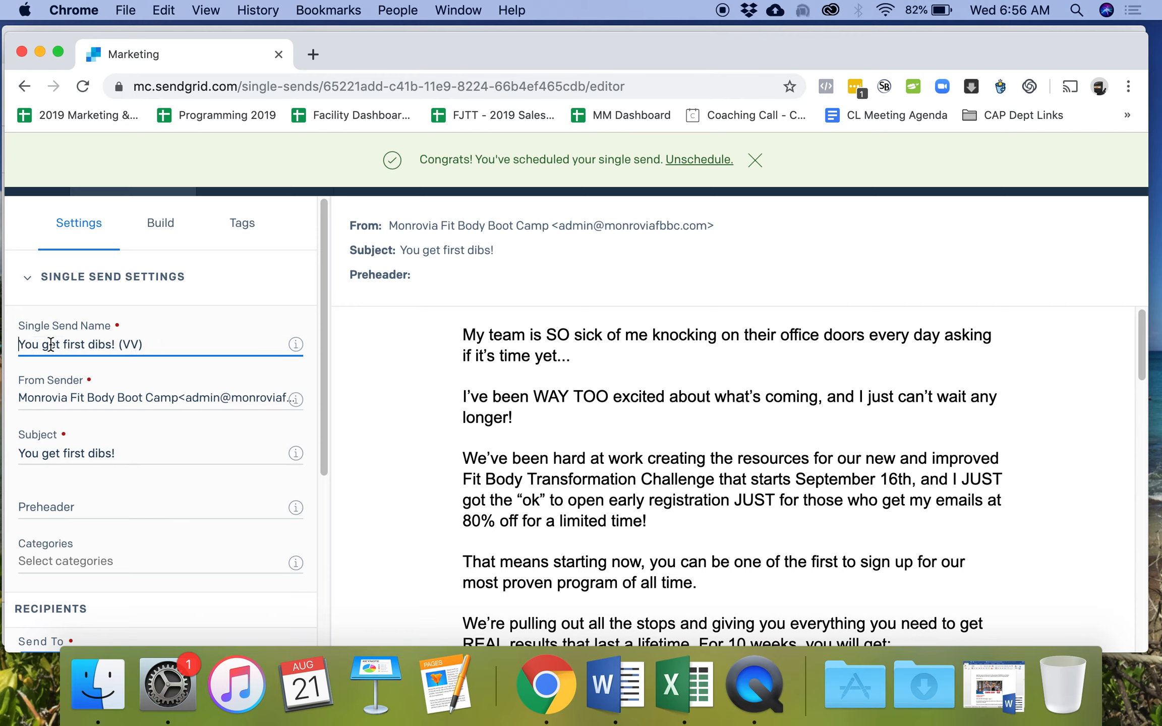
# - Use the Victorville sender, Prospects List - VV recipients and the VV Unsubscribes group
pyautogui.click(118, 397)
pyautogui.click(145, 479)
pyautogui.scroll(-1, 122, 438)
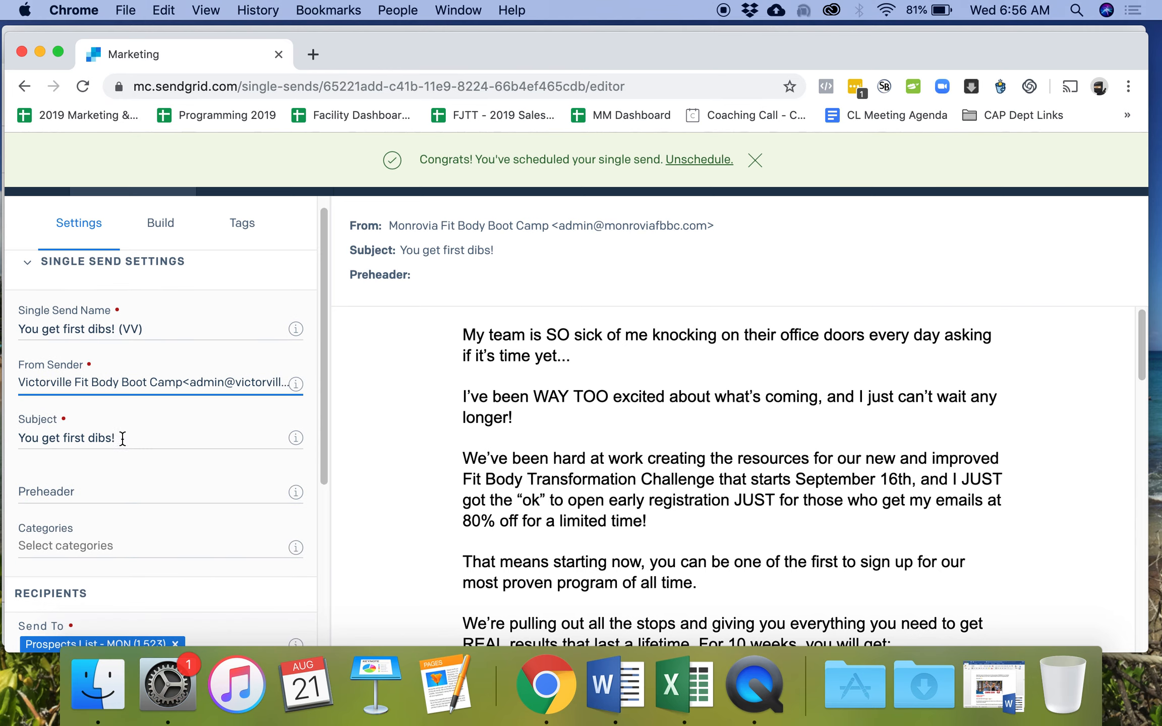
pyautogui.scroll(-5, 96, 429)
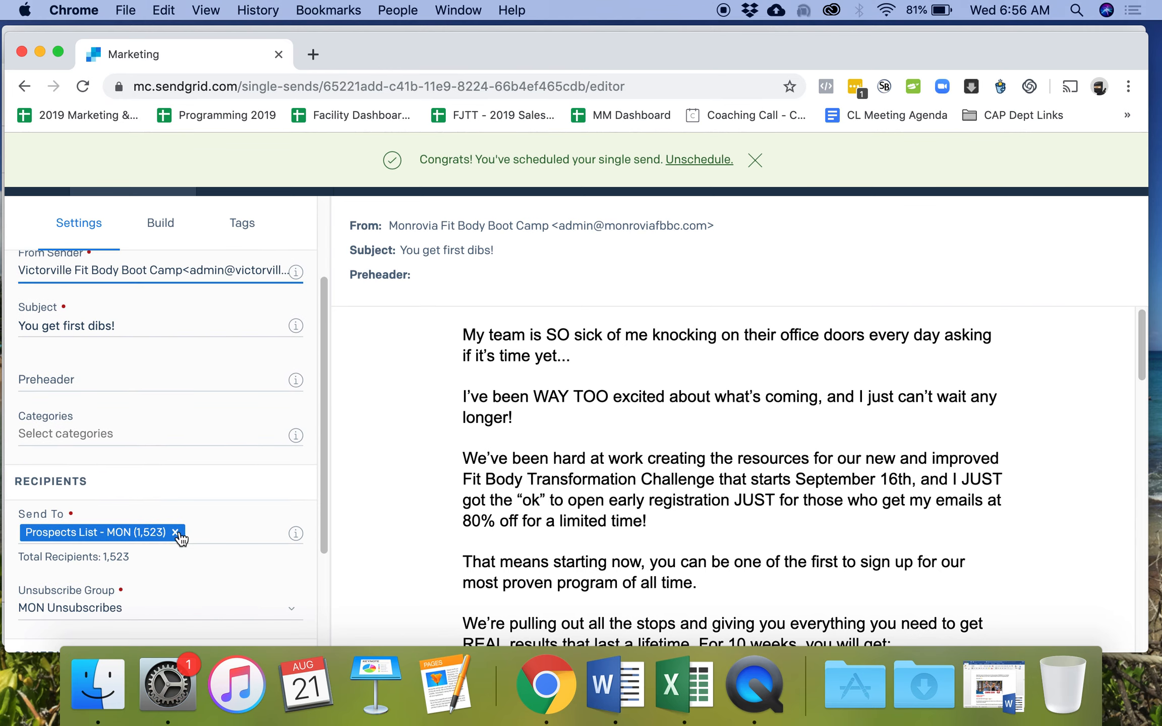
pyautogui.click(176, 532)
pyautogui.click(170, 531)
pyautogui.scroll(-5, 174, 570)
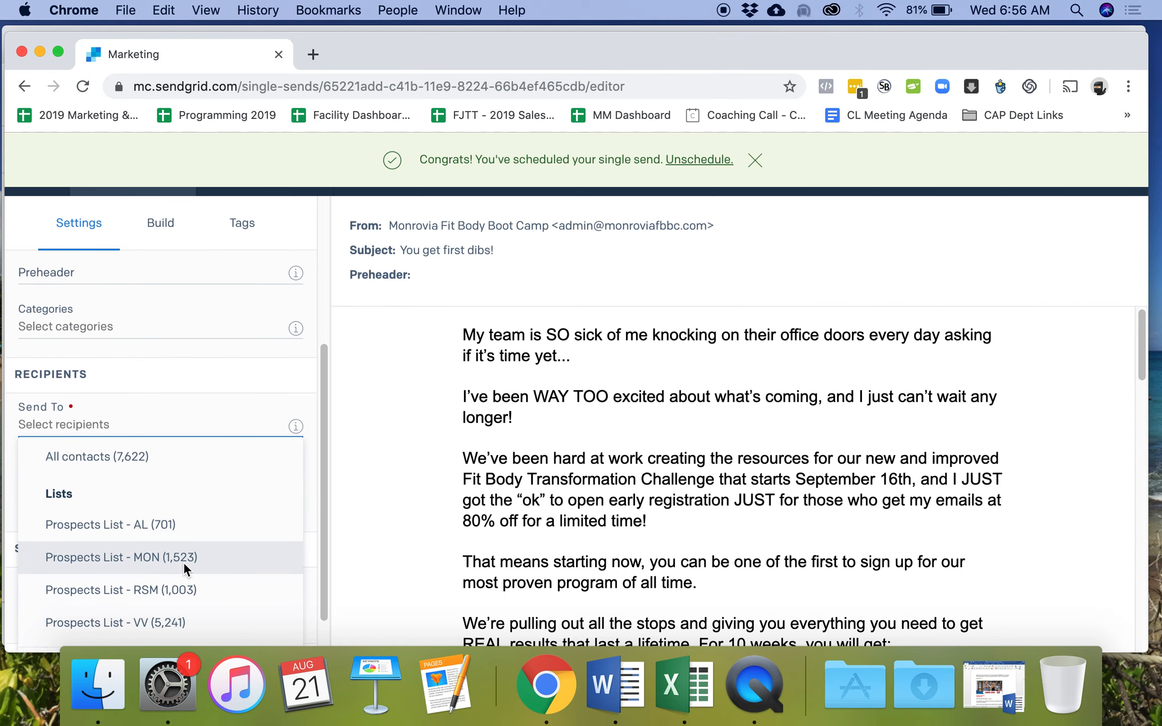
pyautogui.click(166, 601)
pyautogui.scroll(-1, 121, 527)
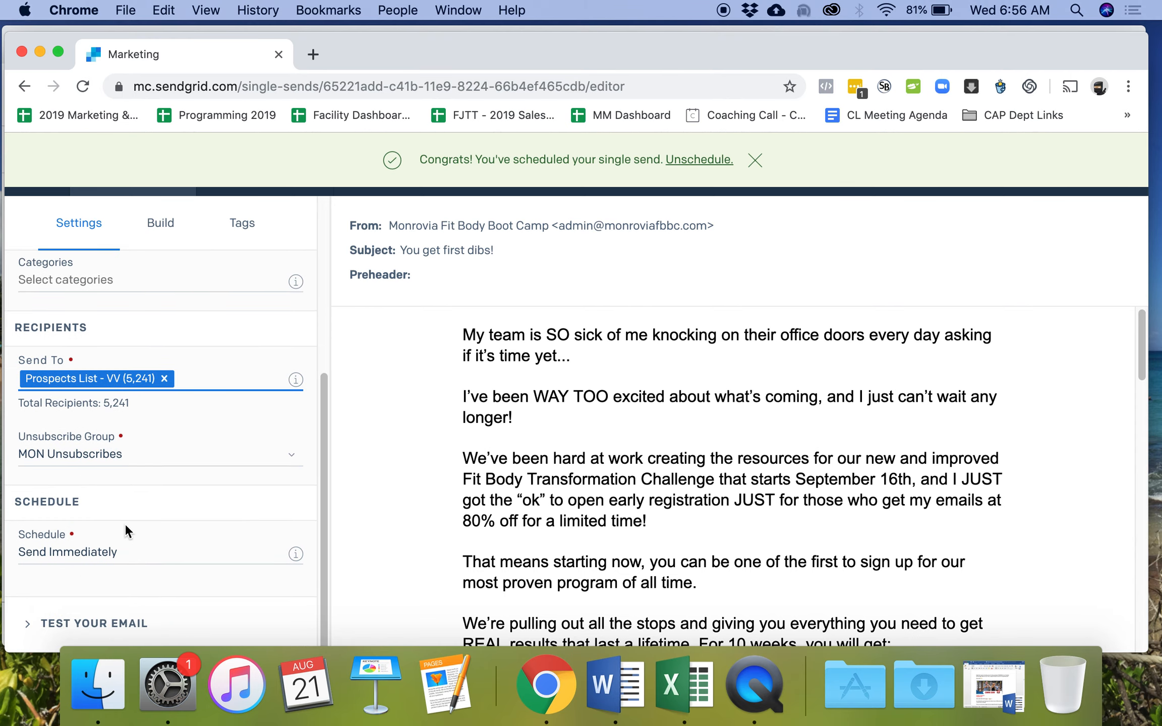
pyautogui.click(123, 453)
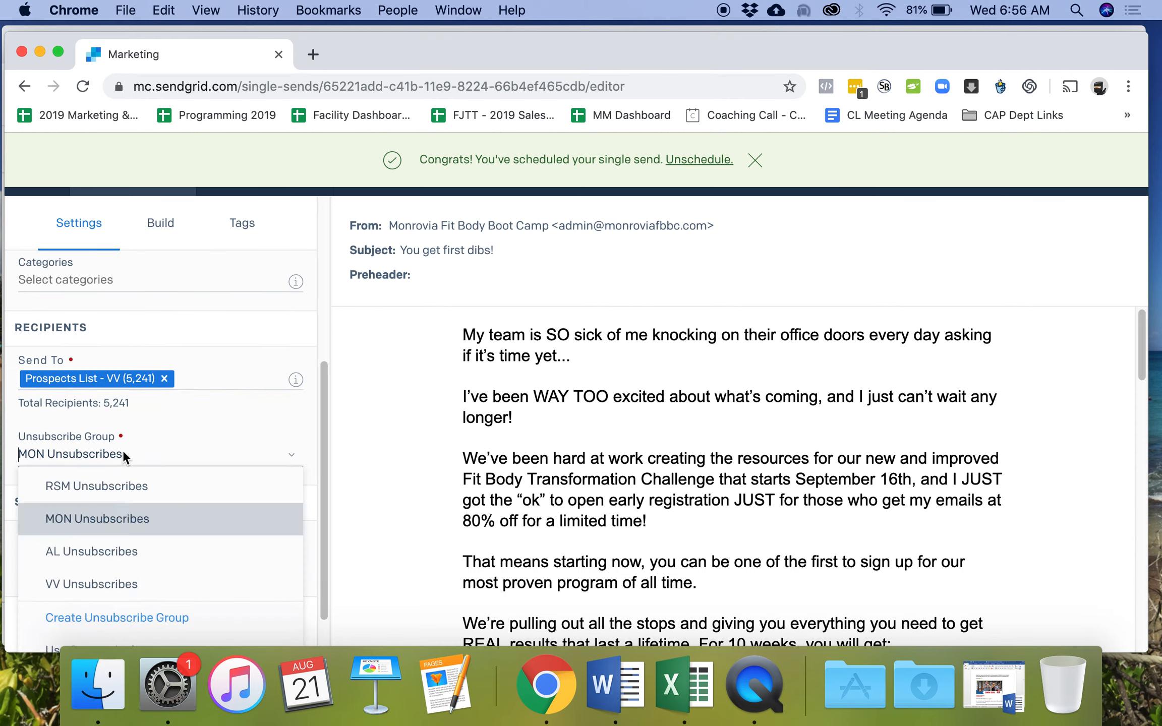
pyautogui.click(117, 581)
# - Schedule the send for a specific date and time, August 24, 2019
pyautogui.click(114, 553)
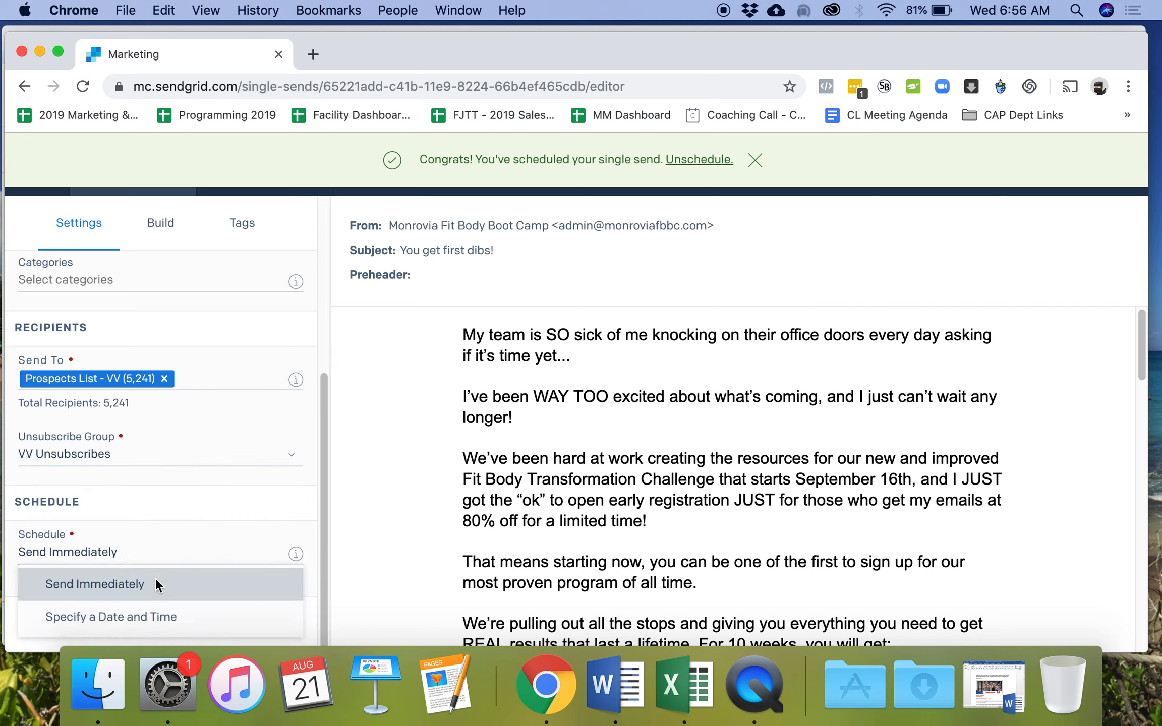
pyautogui.click(156, 614)
pyautogui.click(106, 610)
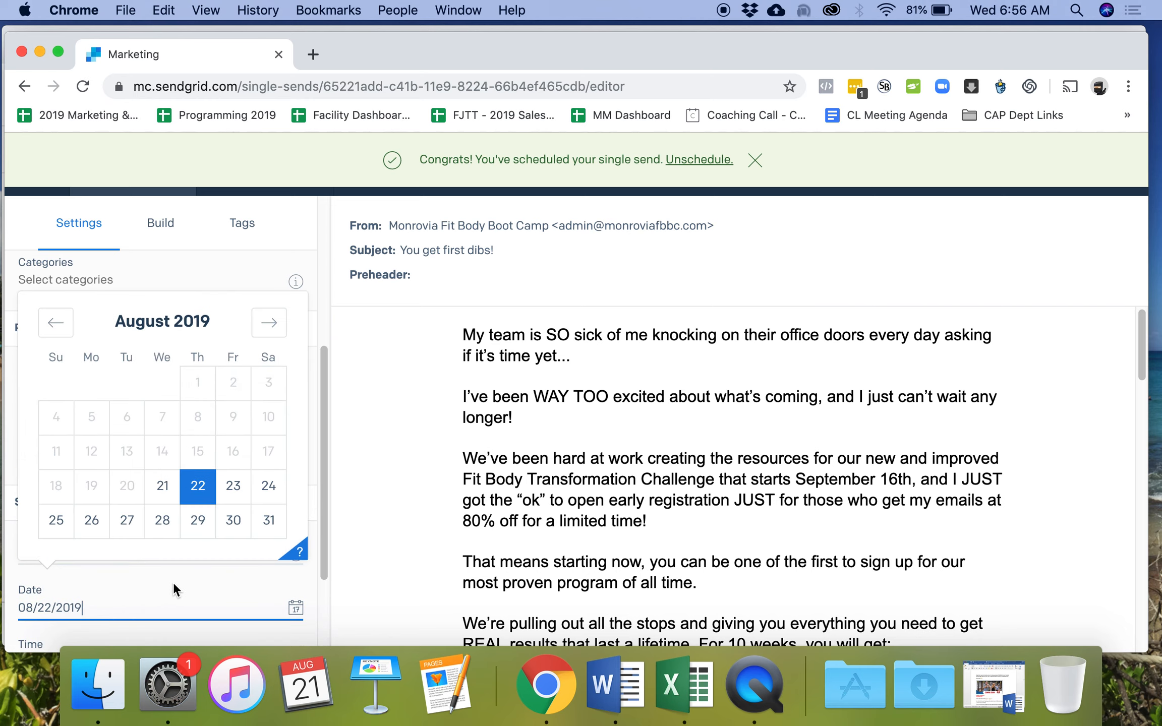
pyautogui.click(262, 487)
pyautogui.scroll(-1, 174, 555)
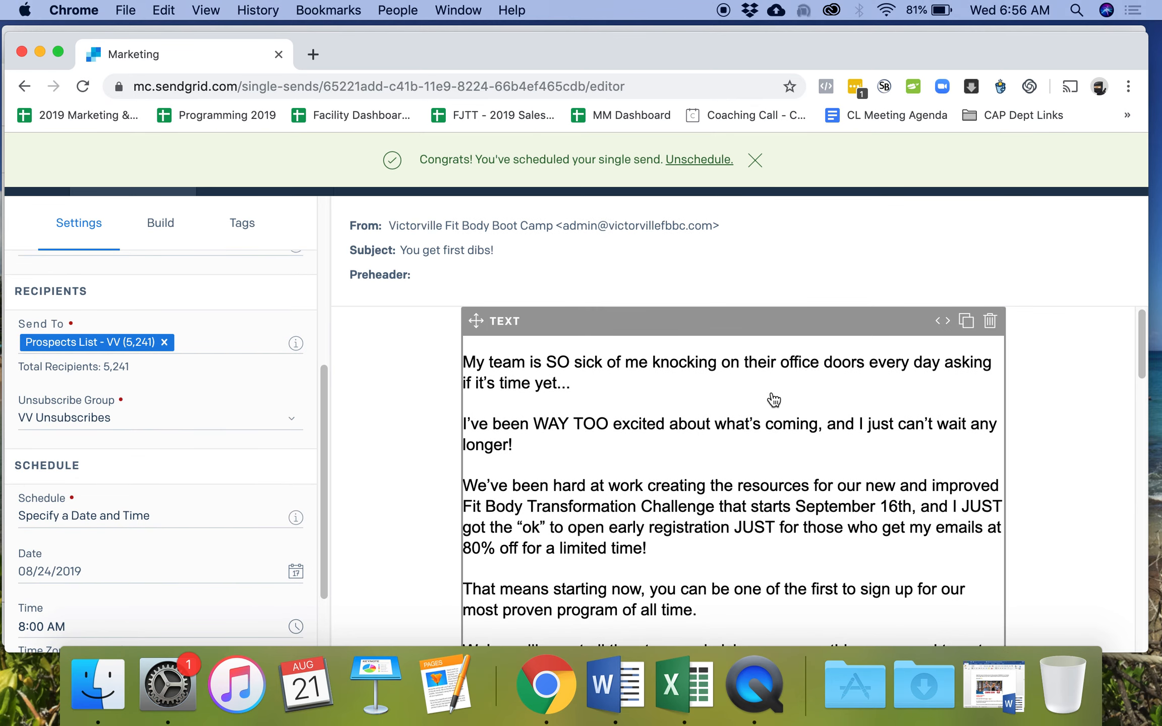
pyautogui.scroll(-6, 797, 383)
pyautogui.scroll(-15, 772, 397)
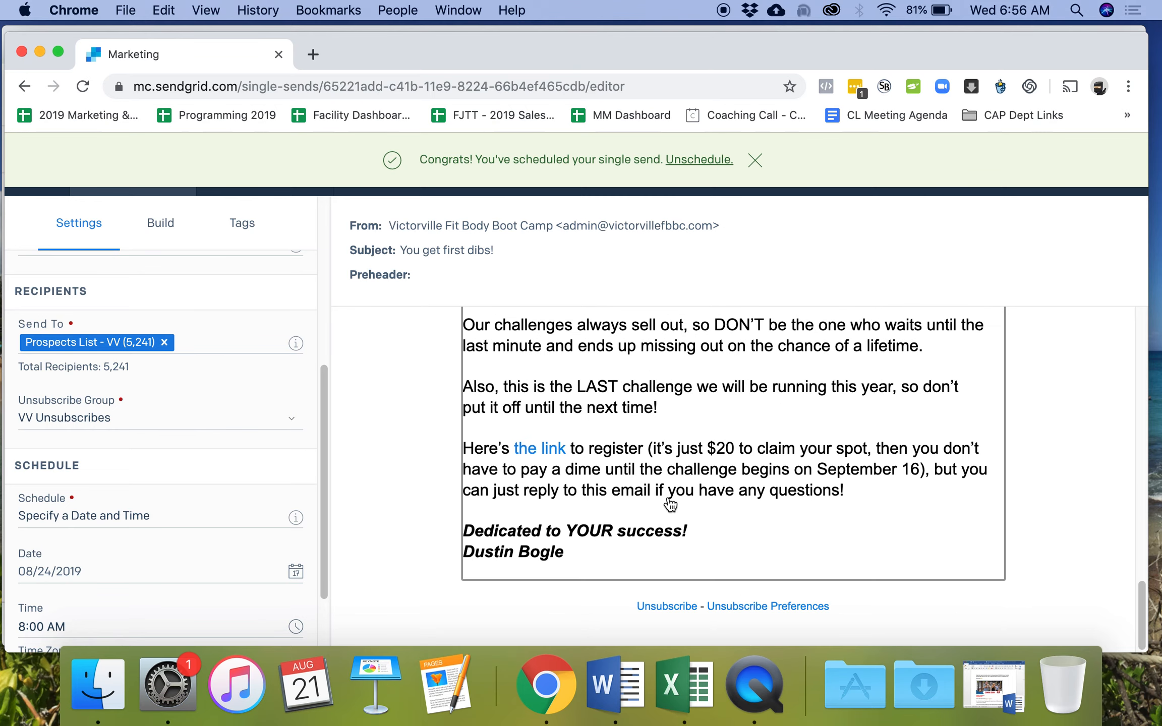
pyautogui.click(554, 449)
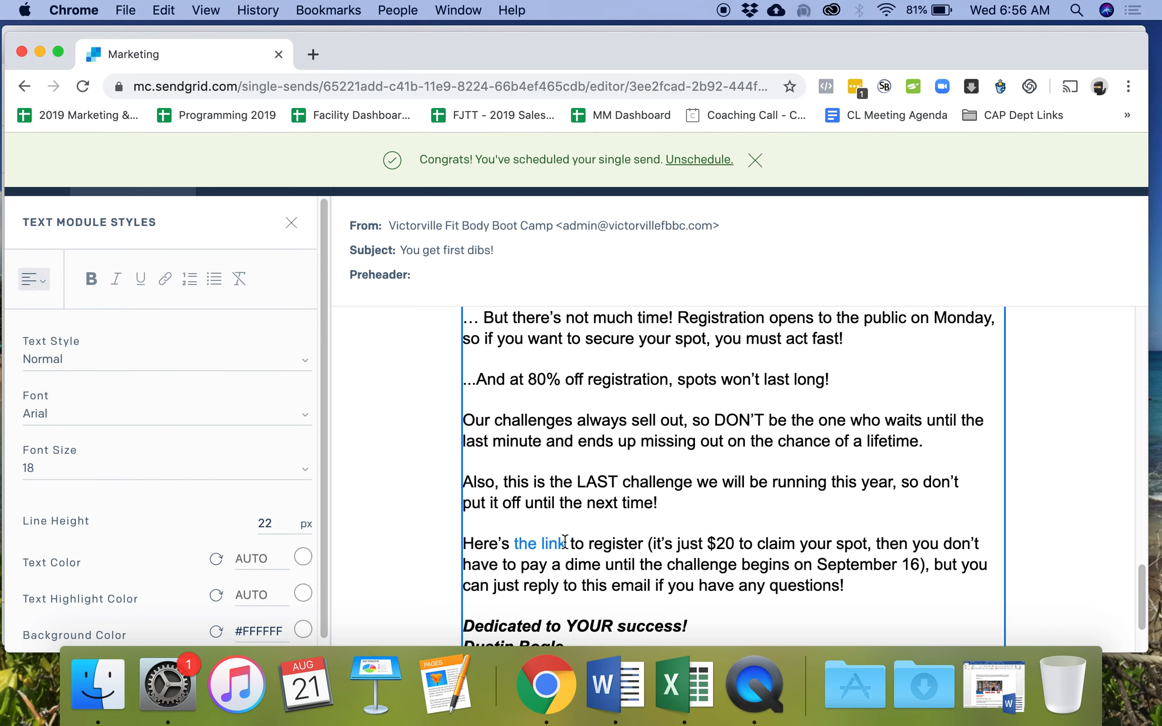
pyautogui.moveTo(566, 544); pyautogui.dragTo(514, 545)
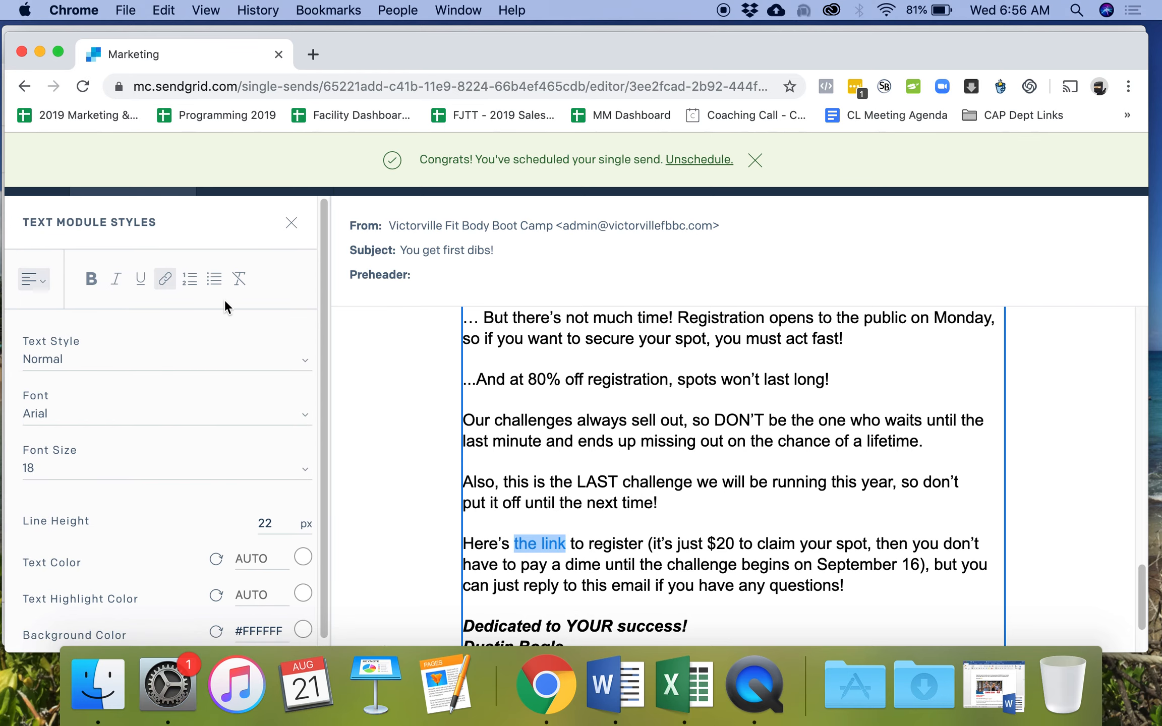
pyautogui.click(165, 278)
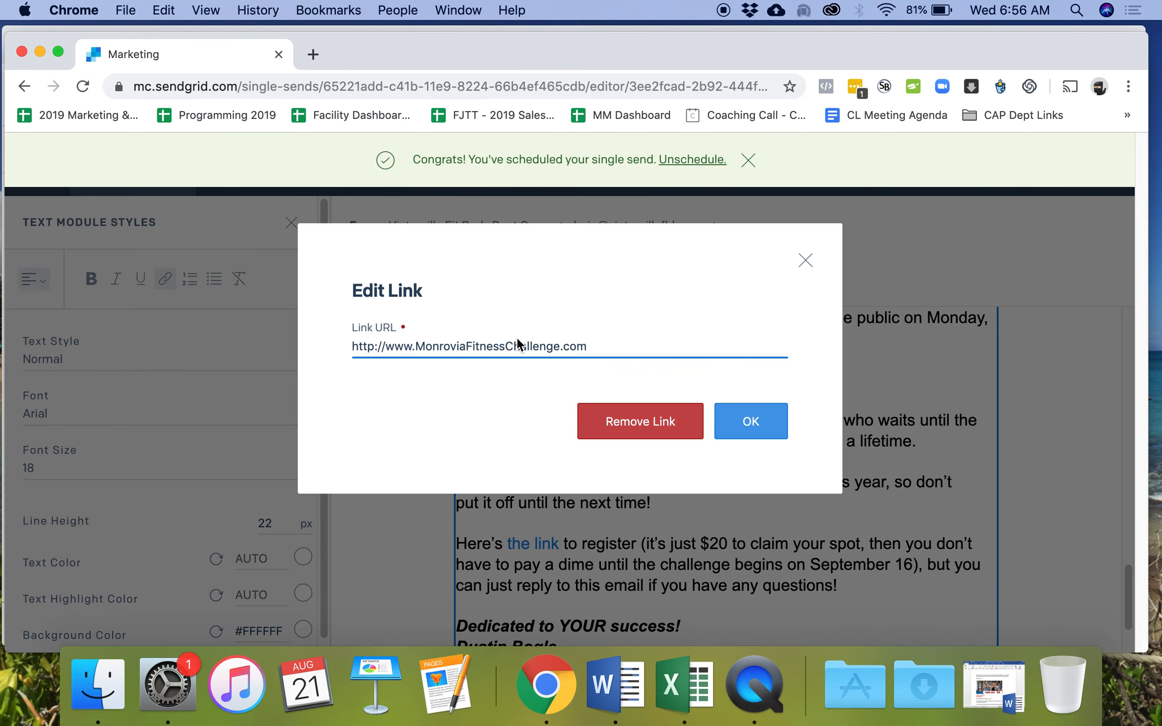
pyautogui.moveTo(465, 347); pyautogui.dragTo(416, 347)
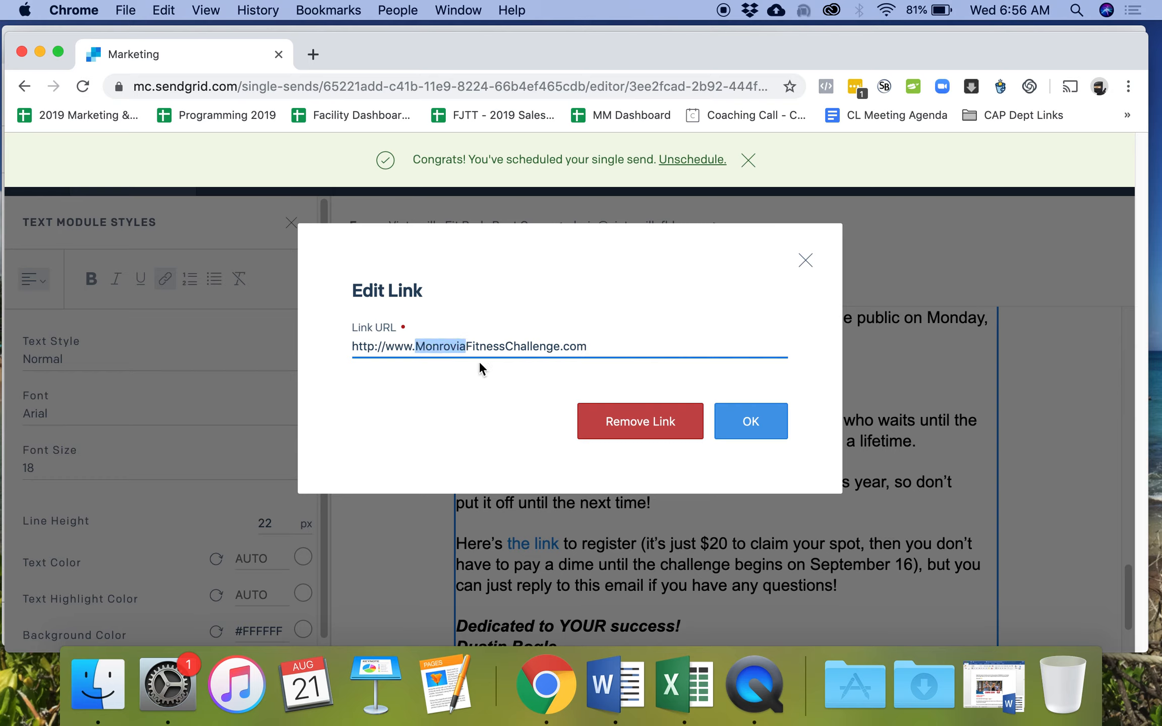
pyautogui.write('Victorvill')
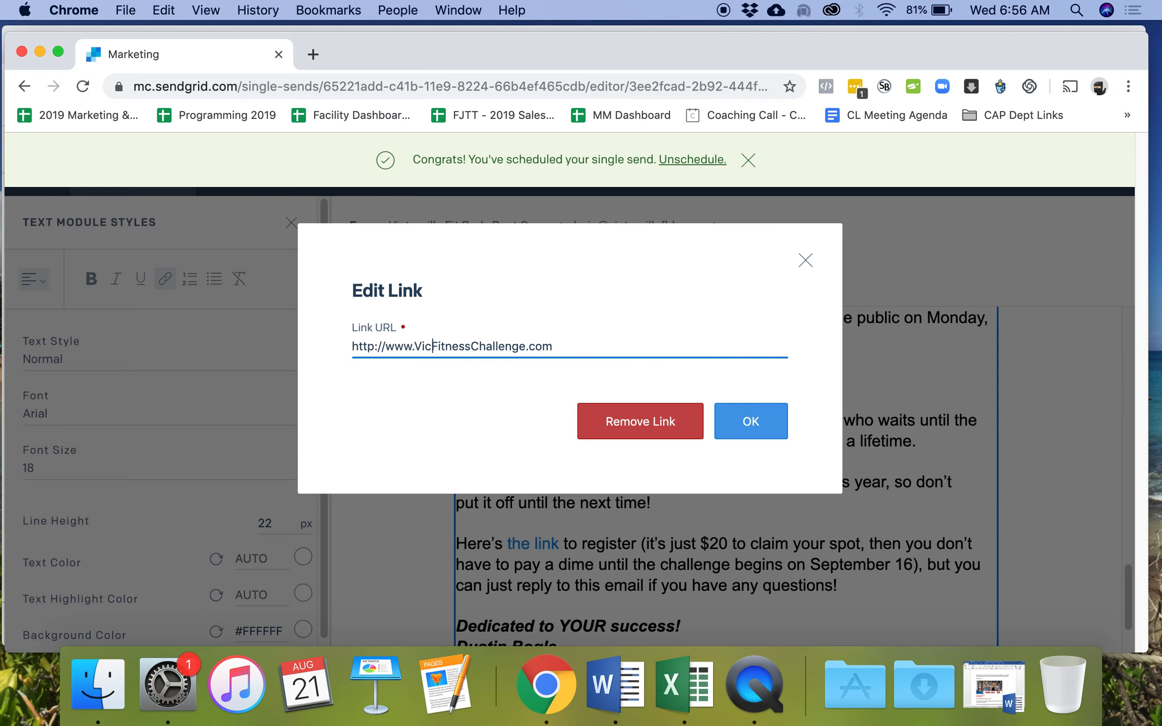
pyautogui.write('e')
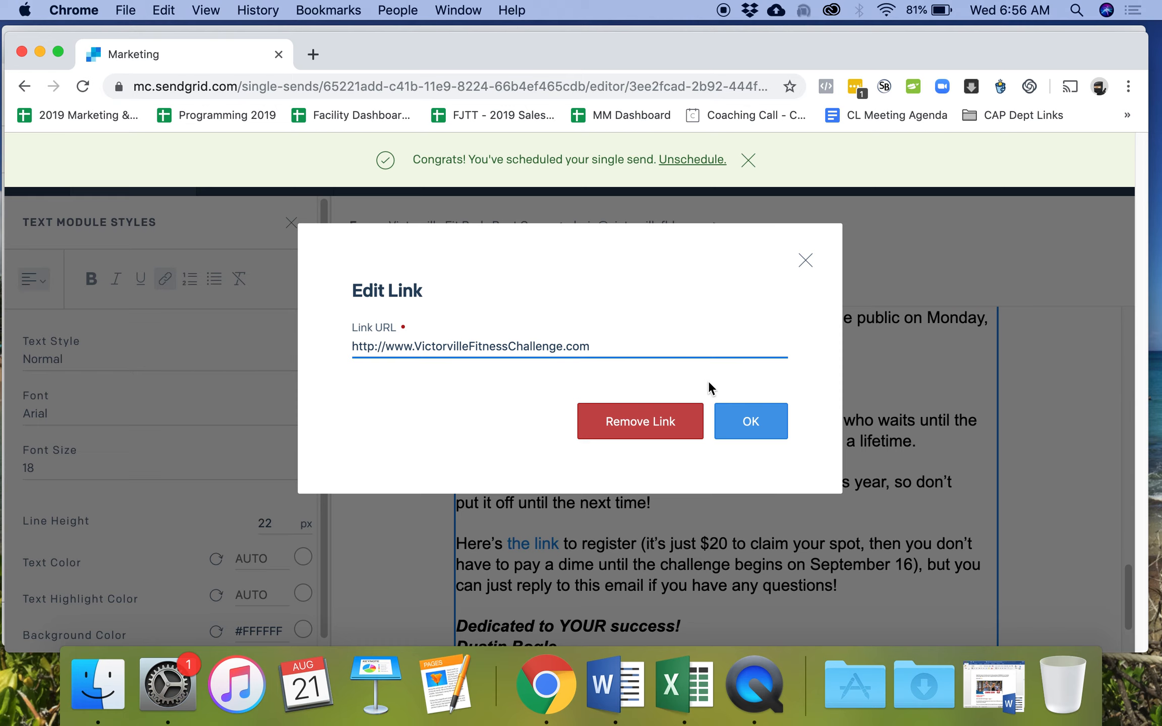
pyautogui.click(744, 421)
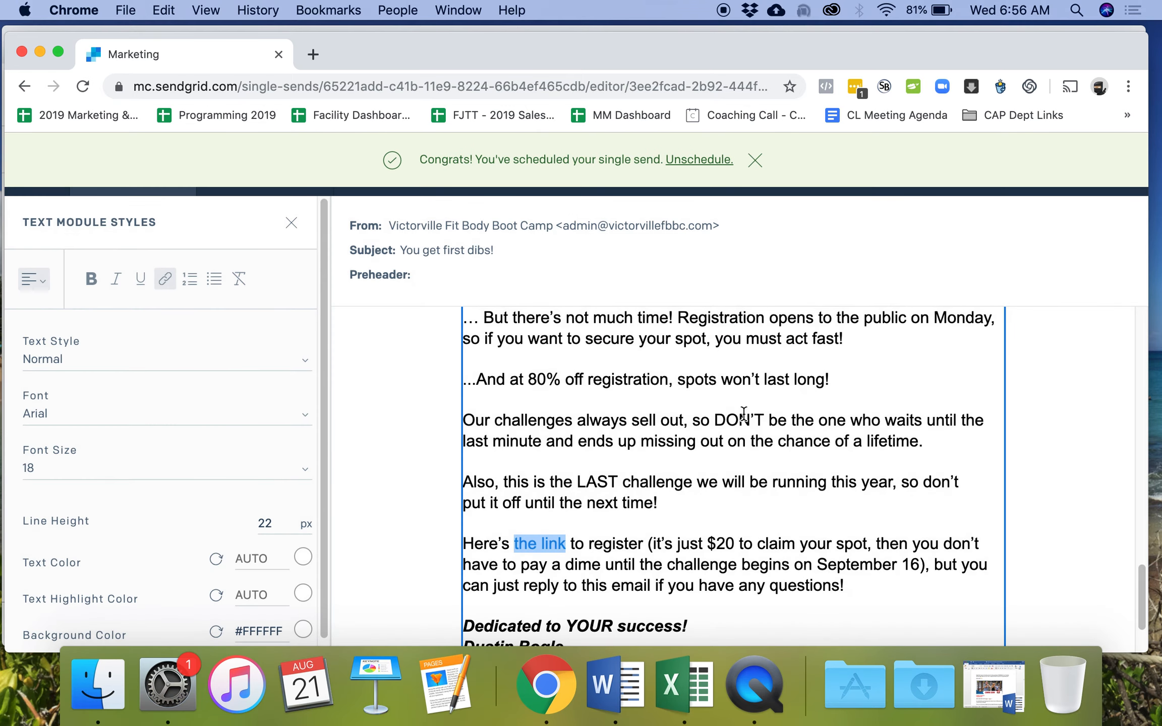
pyautogui.click(1048, 407)
pyautogui.scroll(-2, 1052, 388)
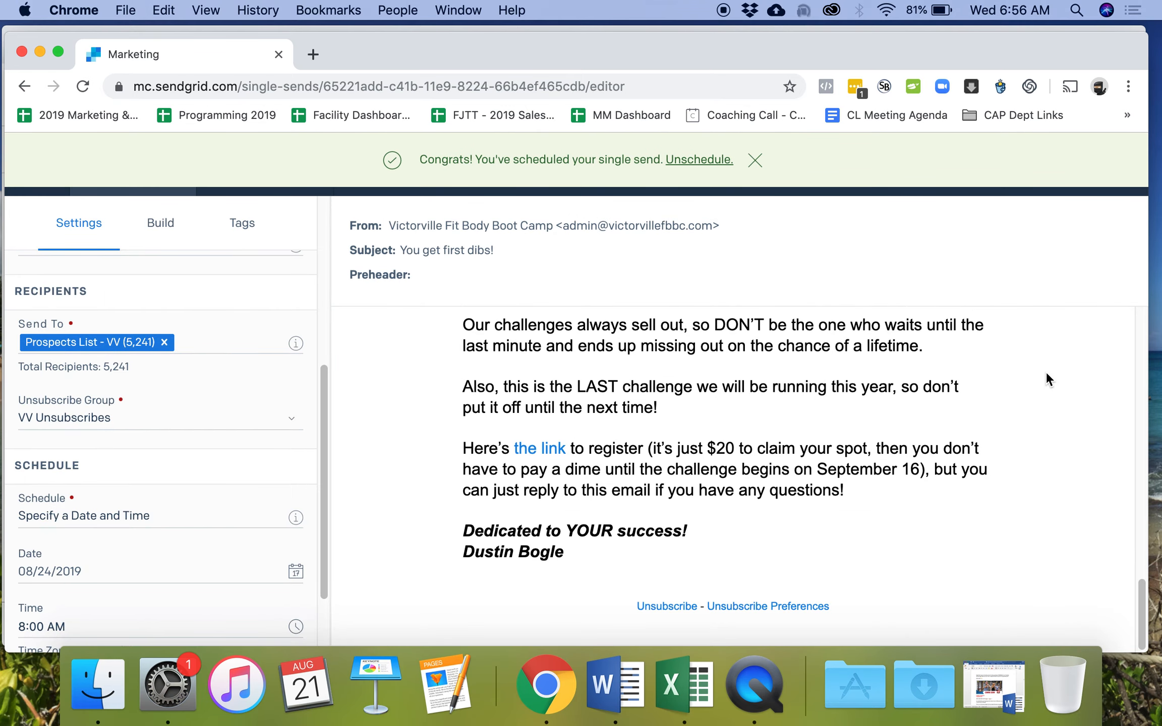
pyautogui.scroll(-2, 208, 426)
pyautogui.scroll(10, 200, 415)
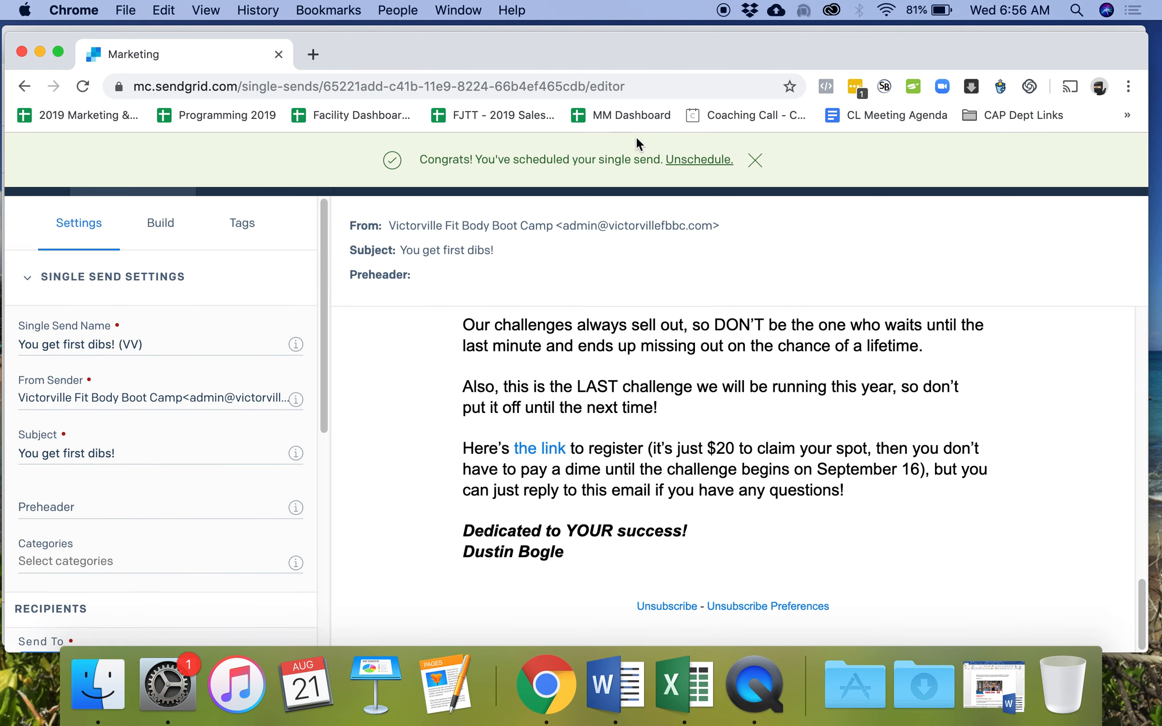
# - Dismiss the banner, review the (VV) send's details and confirm its schedule
pyautogui.click(759, 161)
pyautogui.click(1000, 169)
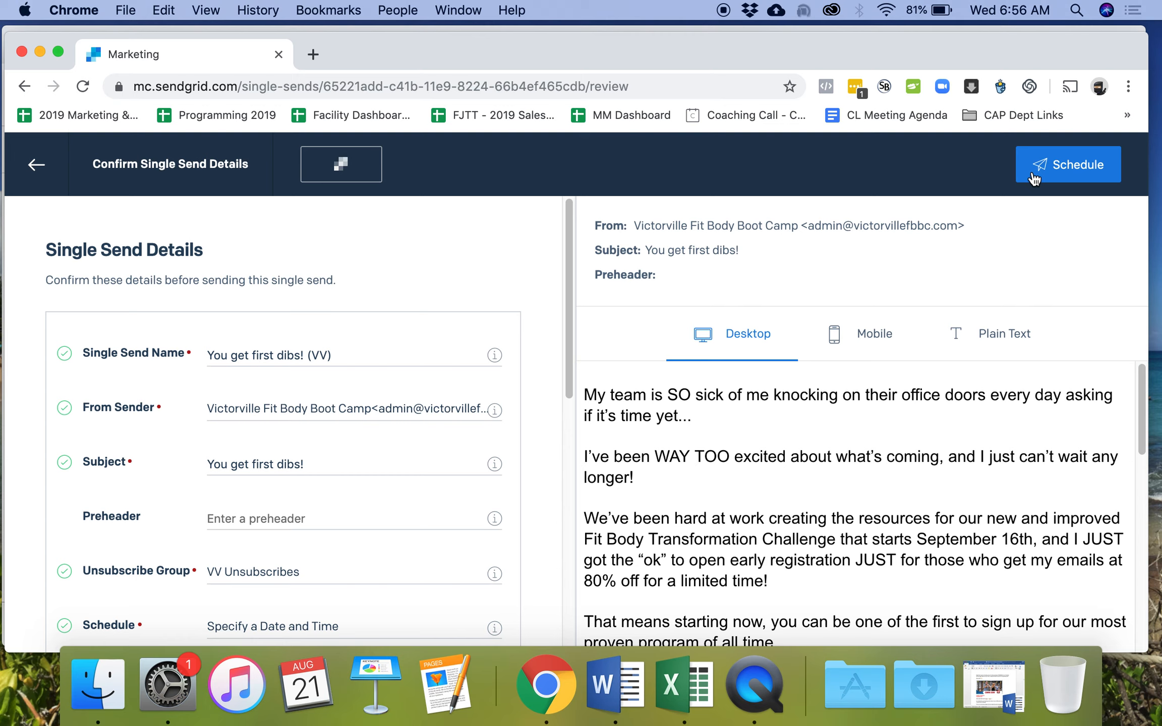
pyautogui.click(1049, 168)
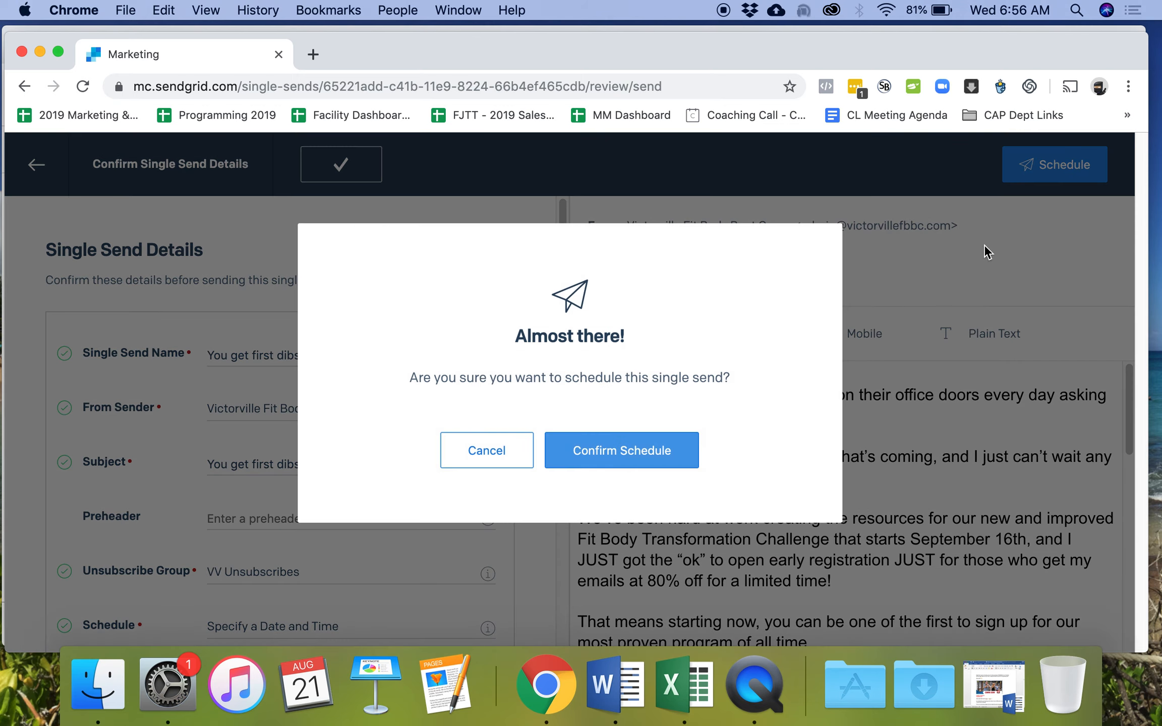
pyautogui.click(645, 440)
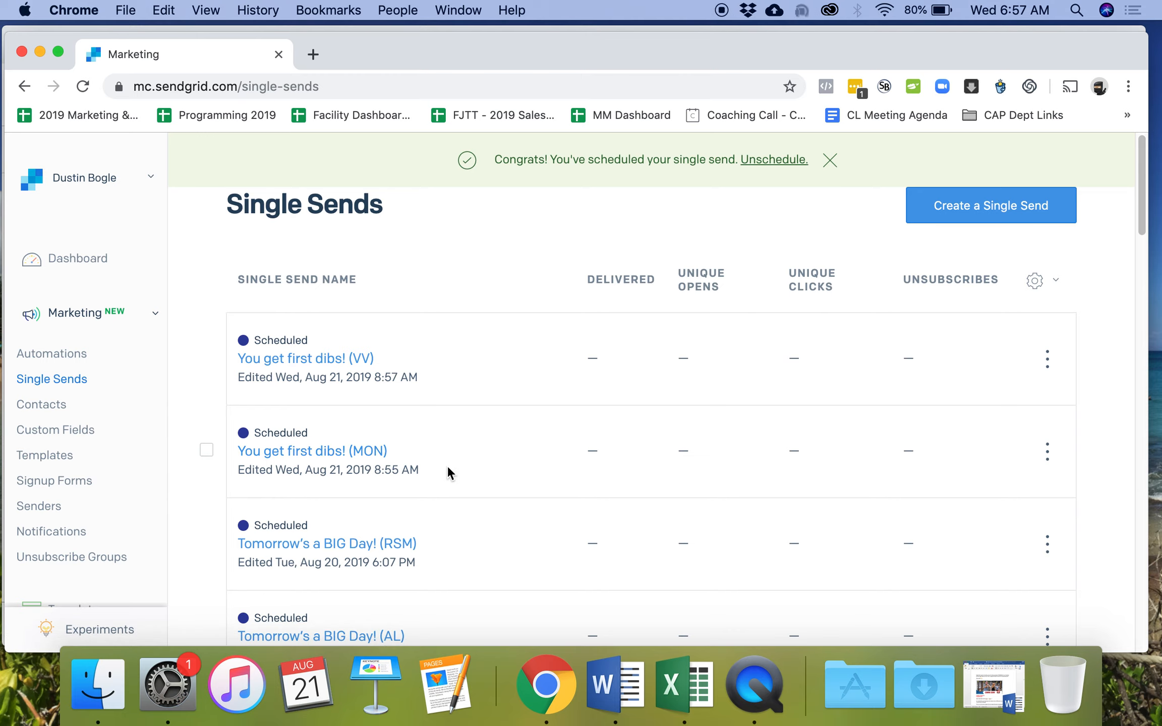
# - Check both scheduled (VV) and (MON) sends in the list, then dismiss the Congrats banner
pyautogui.scroll(-3, 447, 462)
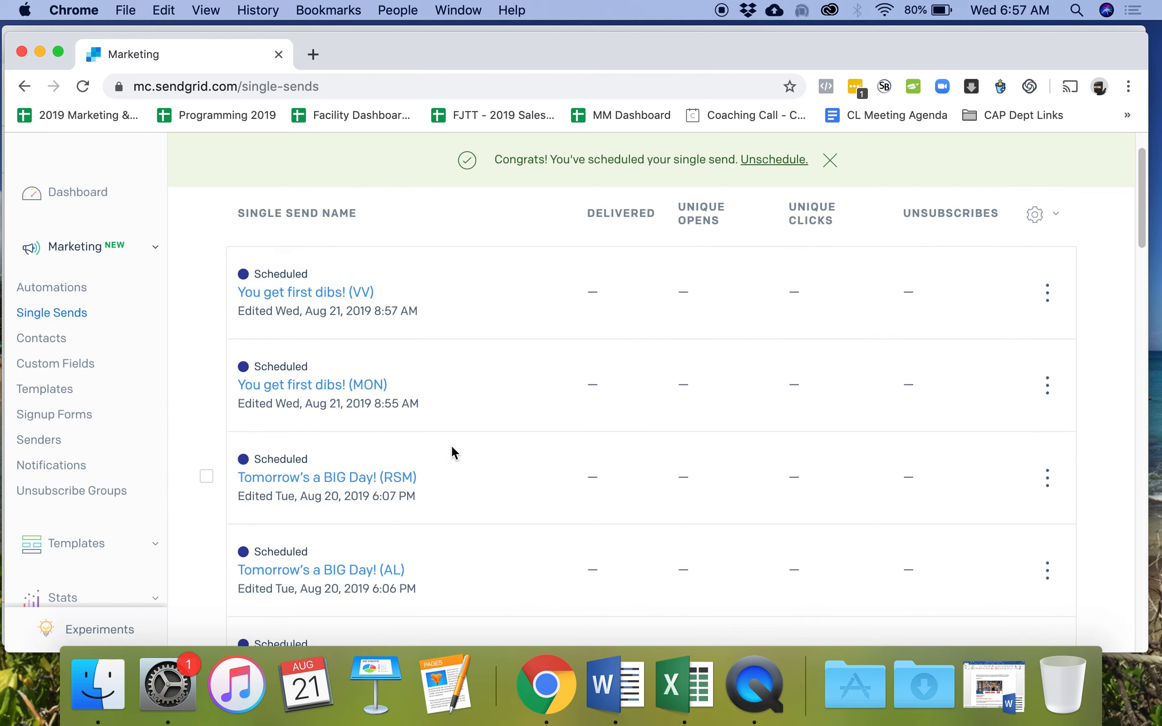
pyautogui.scroll(-5, 444, 447)
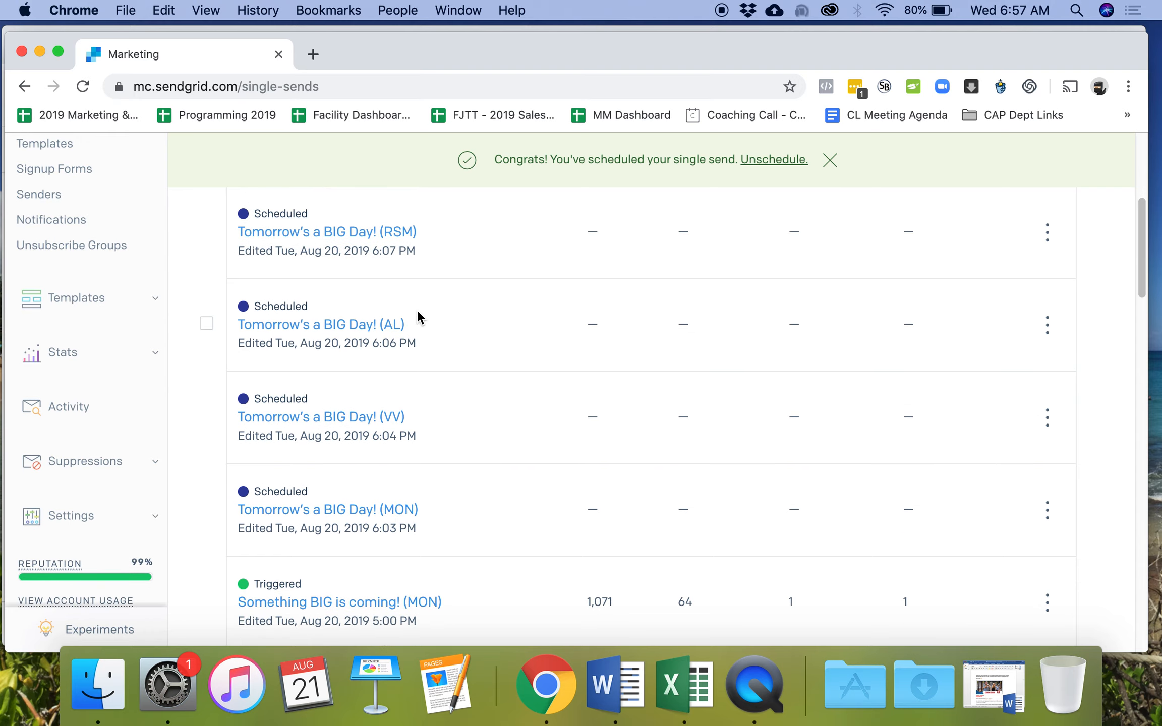
pyautogui.scroll(3, 439, 328)
pyautogui.scroll(3, 458, 382)
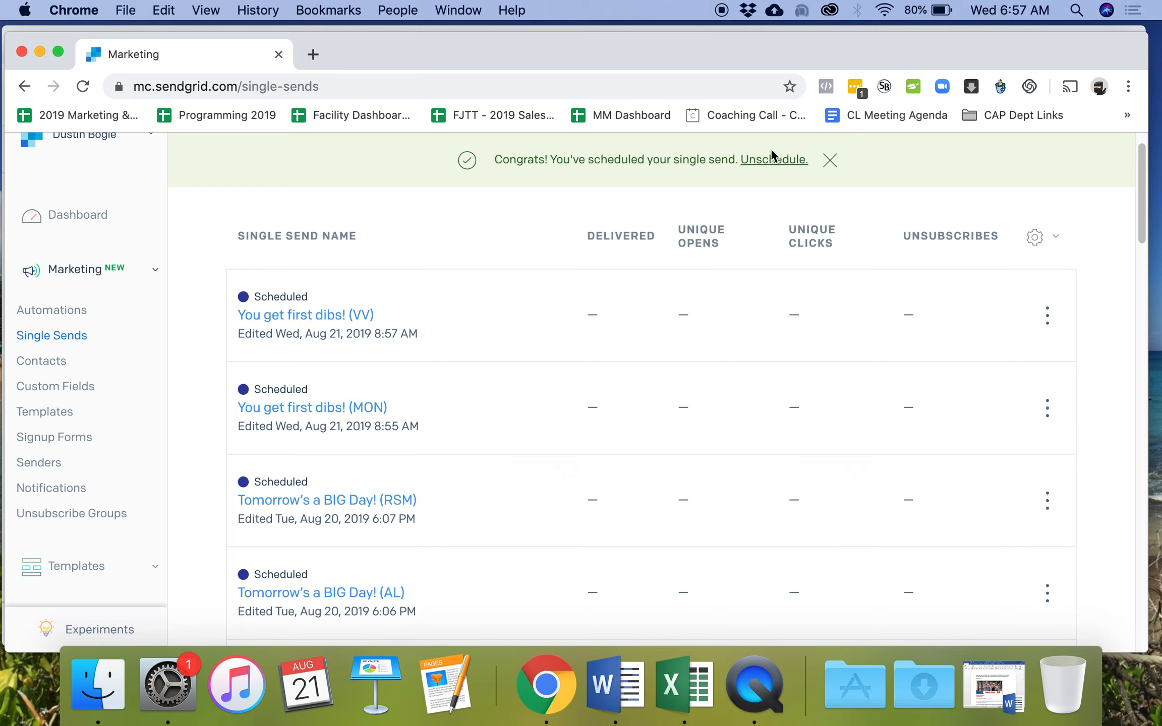
pyautogui.click(830, 160)
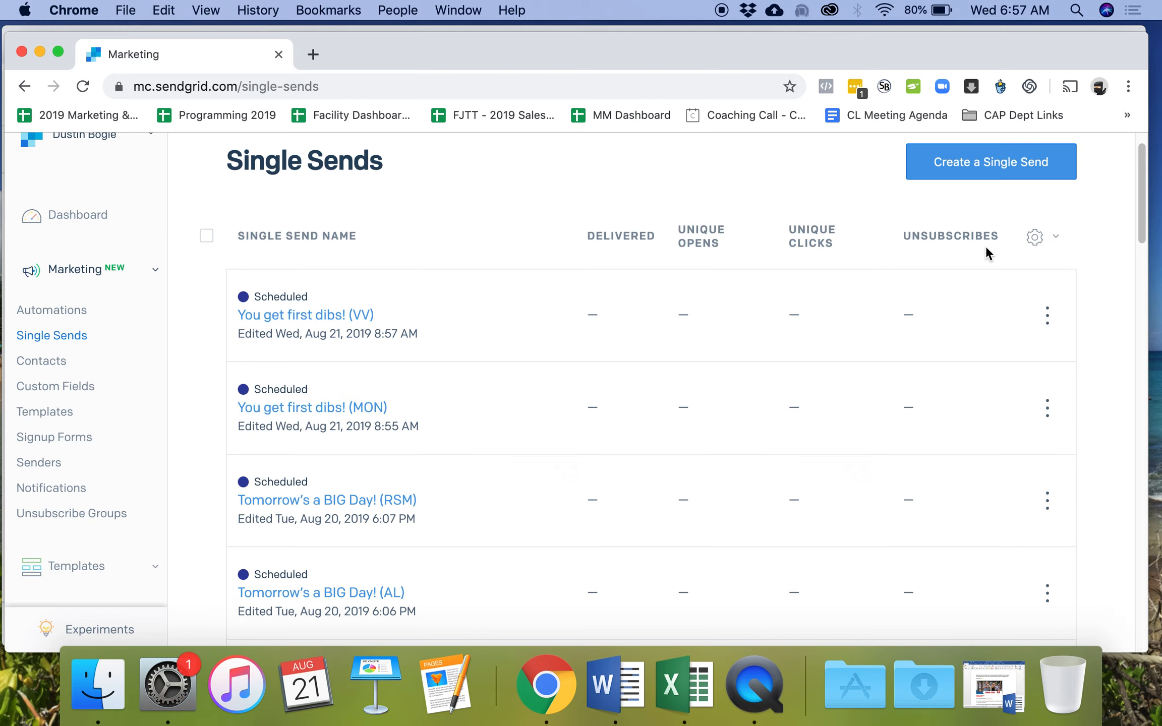
# - Open the 'Tomorrow's a BIG Day! (RSM)' single send
pyautogui.click(385, 507)
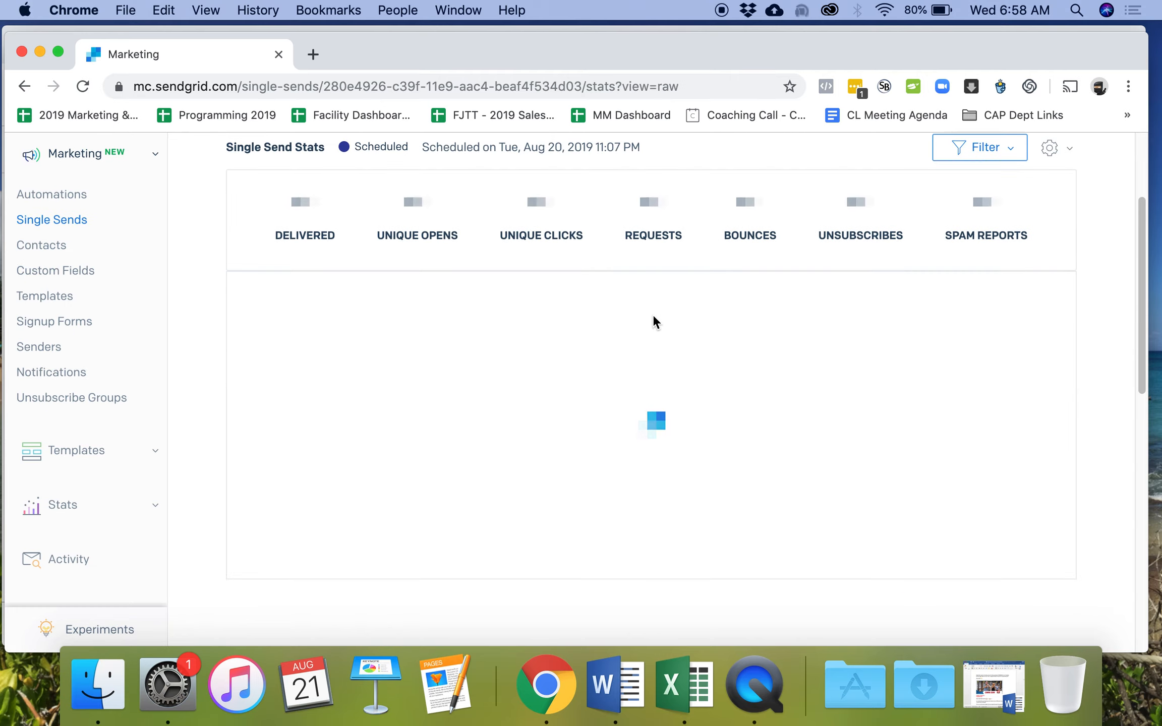
pyautogui.scroll(-4, 654, 315)
pyautogui.scroll(-7, 655, 311)
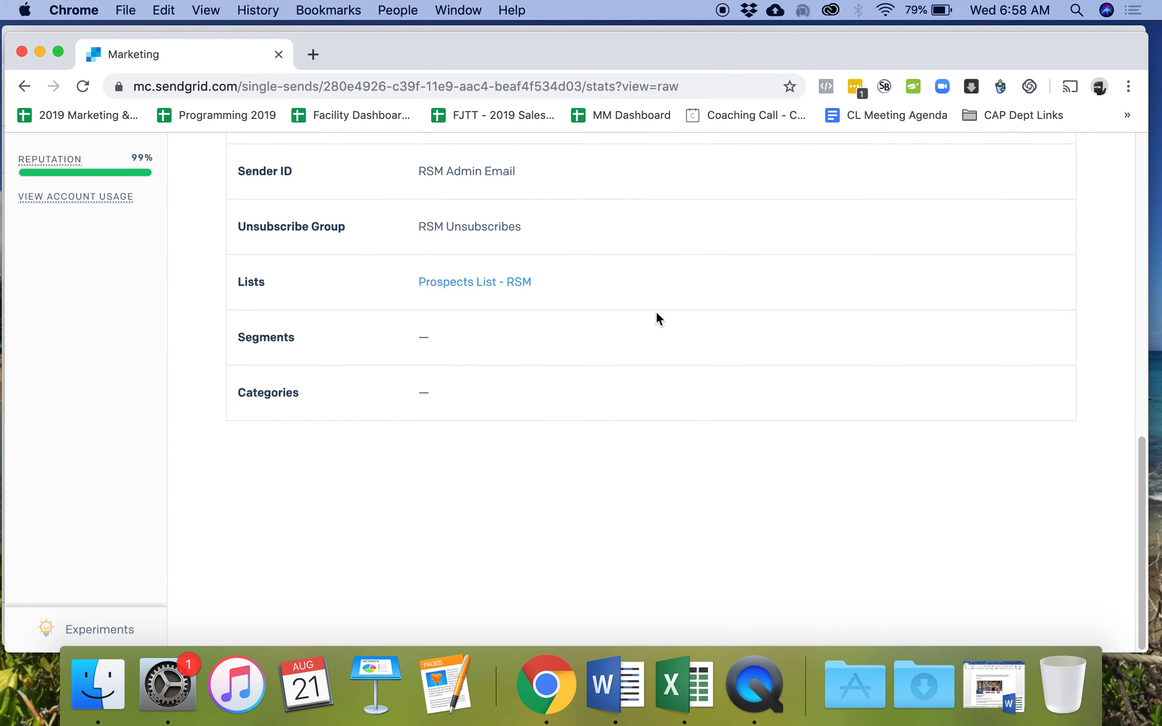
pyautogui.scroll(14, 656, 311)
# - Preview the RSM email and scroll through its full Desktop preview
pyautogui.click(964, 234)
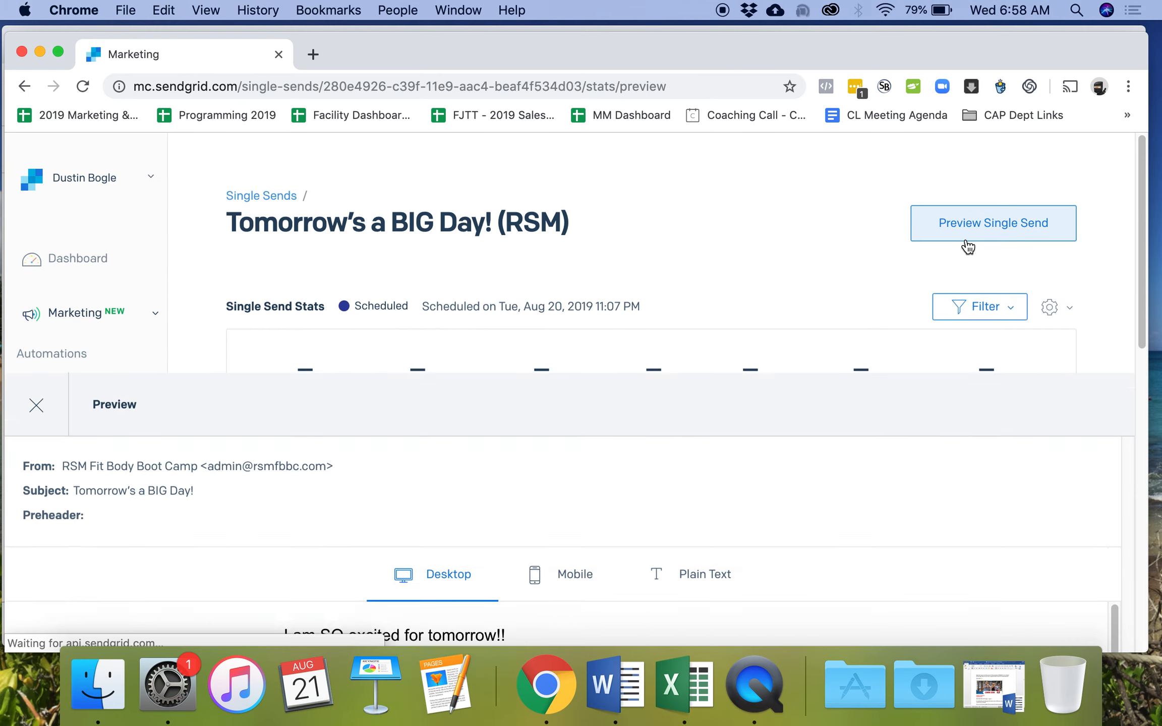
pyautogui.scroll(-1, 555, 429)
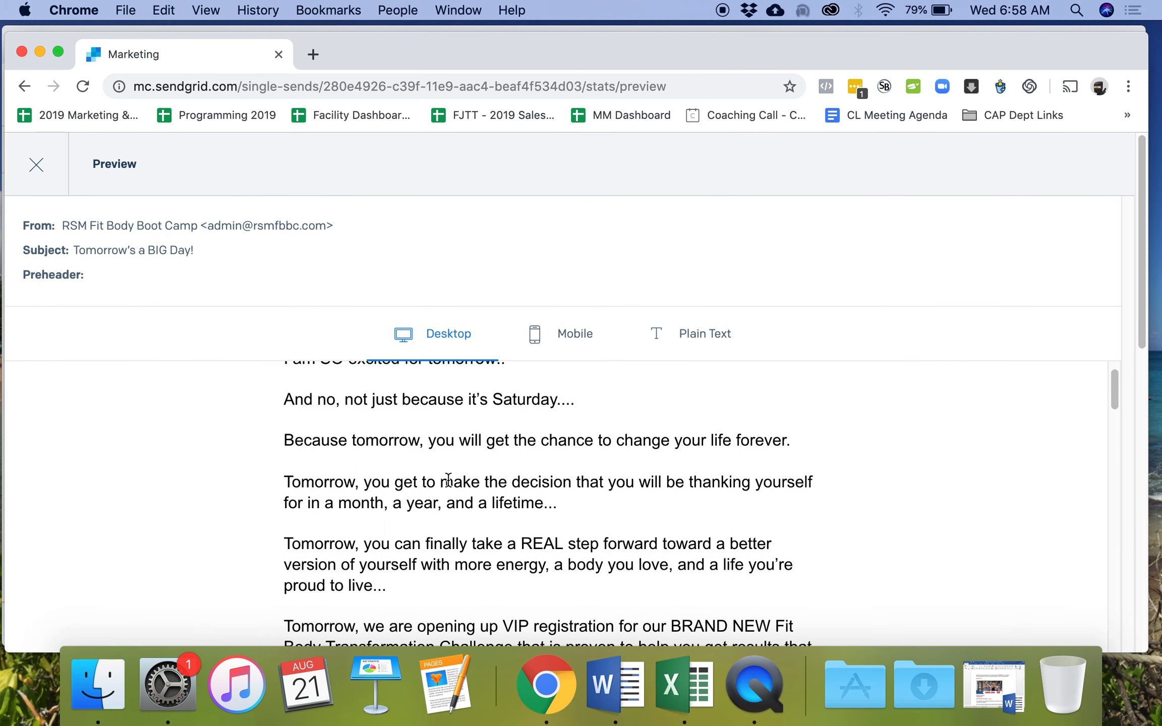
pyautogui.scroll(-6, 448, 480)
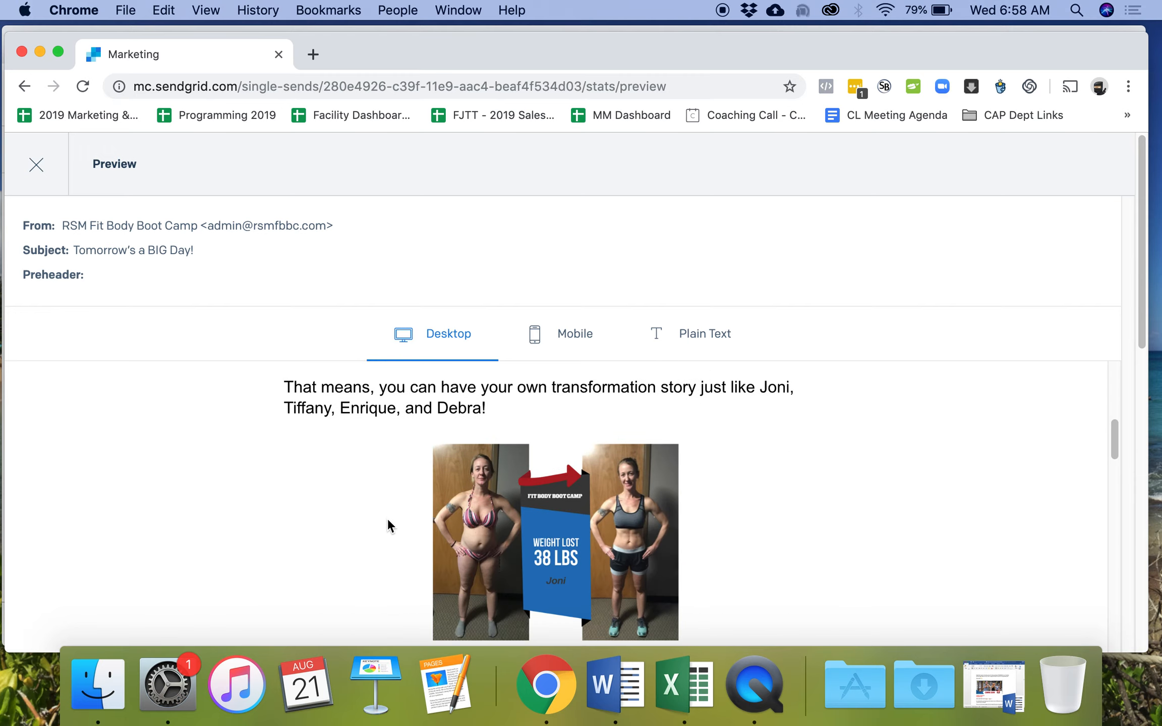
pyautogui.scroll(-5, 606, 513)
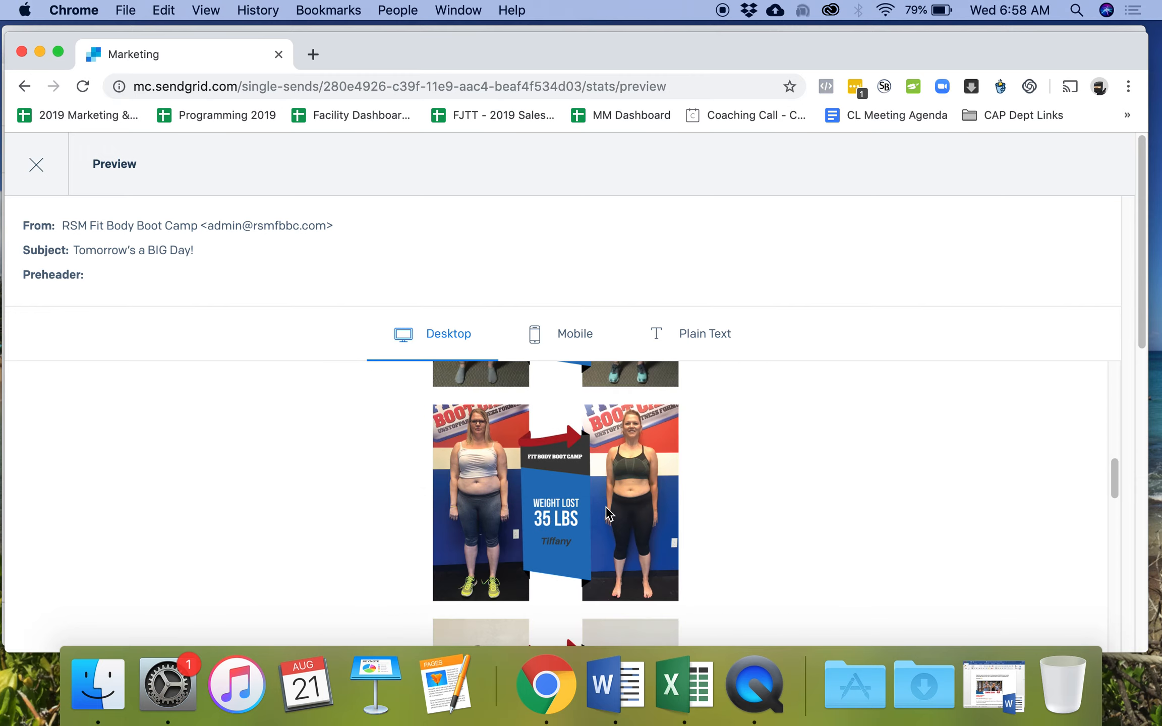
pyautogui.scroll(-9, 464, 482)
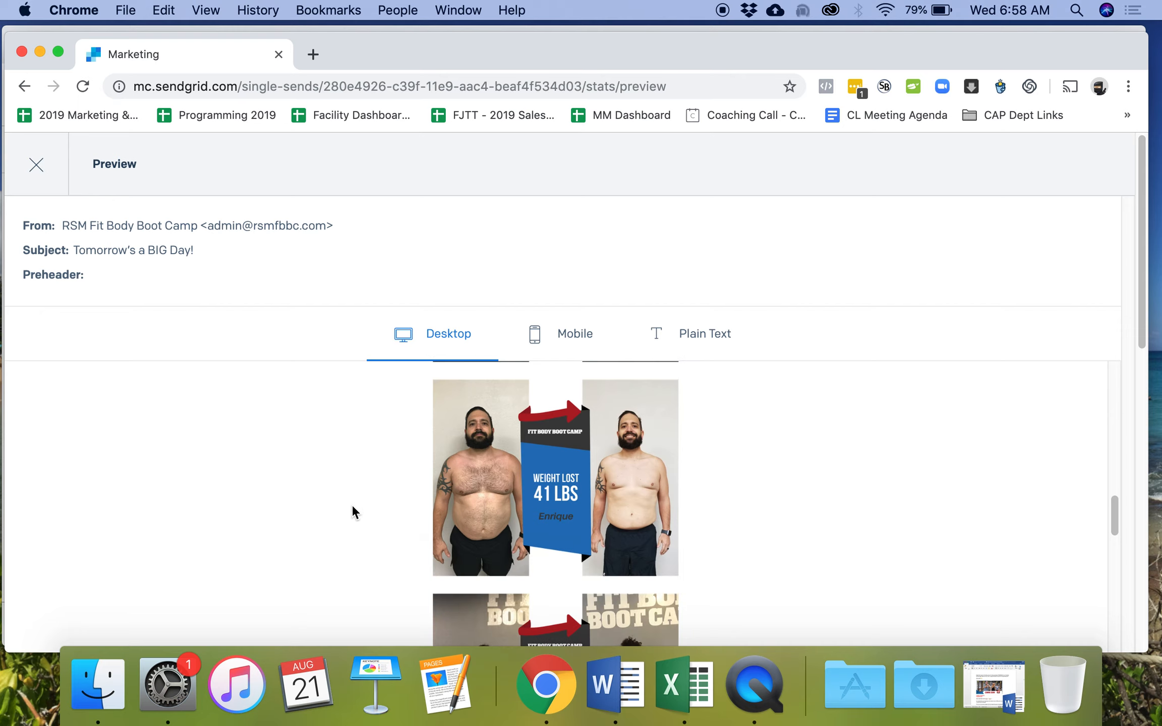
pyautogui.scroll(-1, 503, 522)
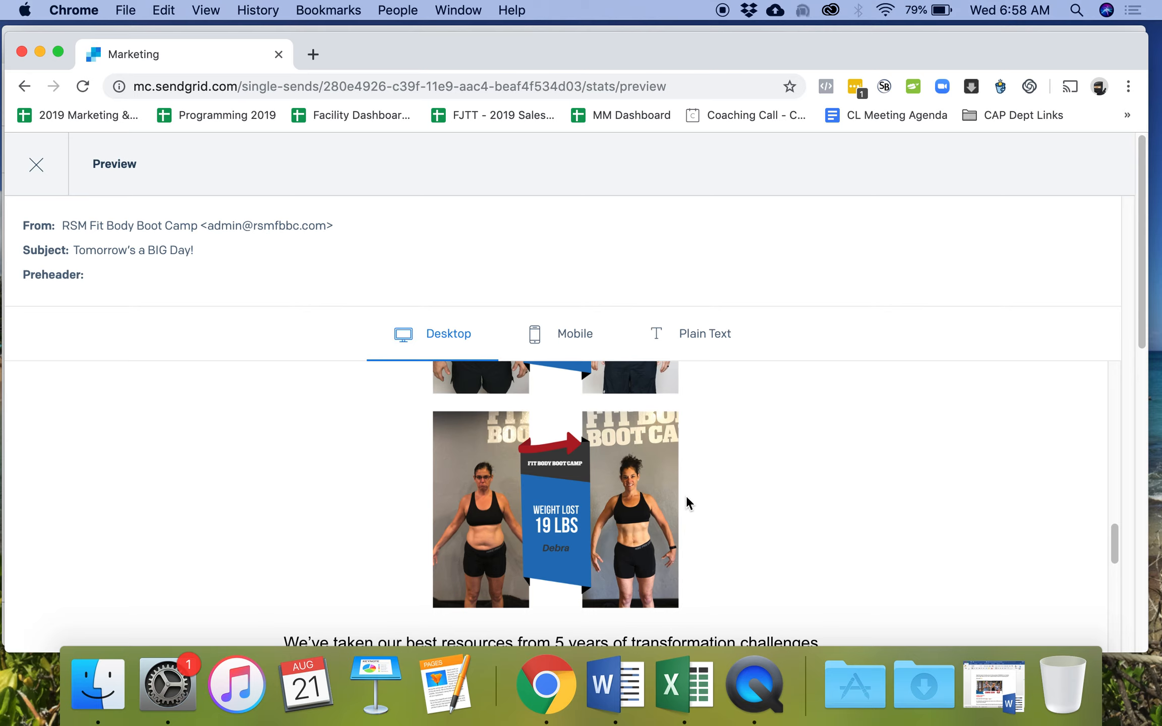
pyautogui.scroll(-3, 647, 469)
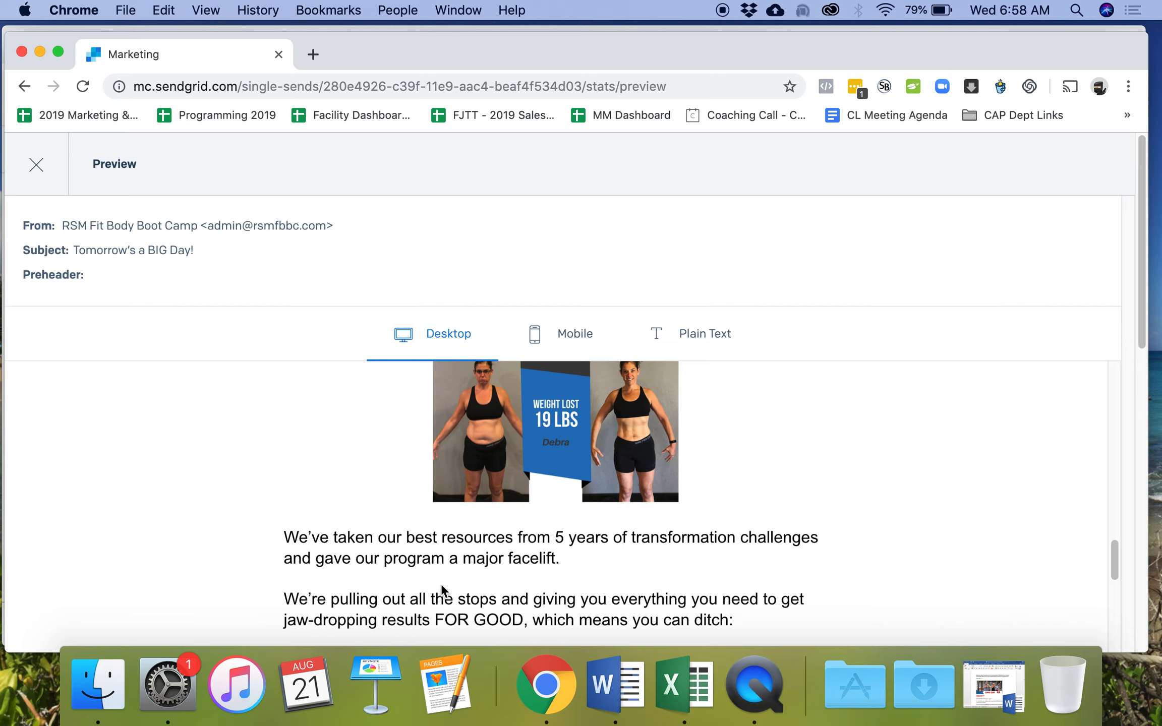
pyautogui.scroll(-15, 581, 565)
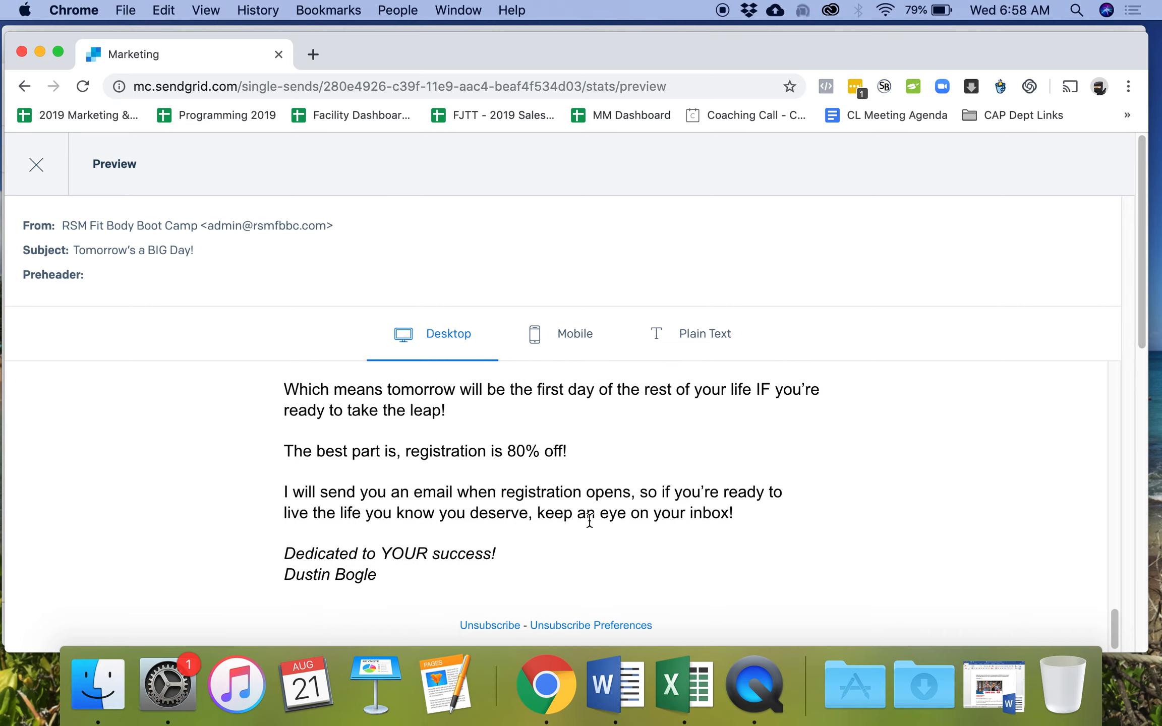
pyautogui.scroll(15, 525, 558)
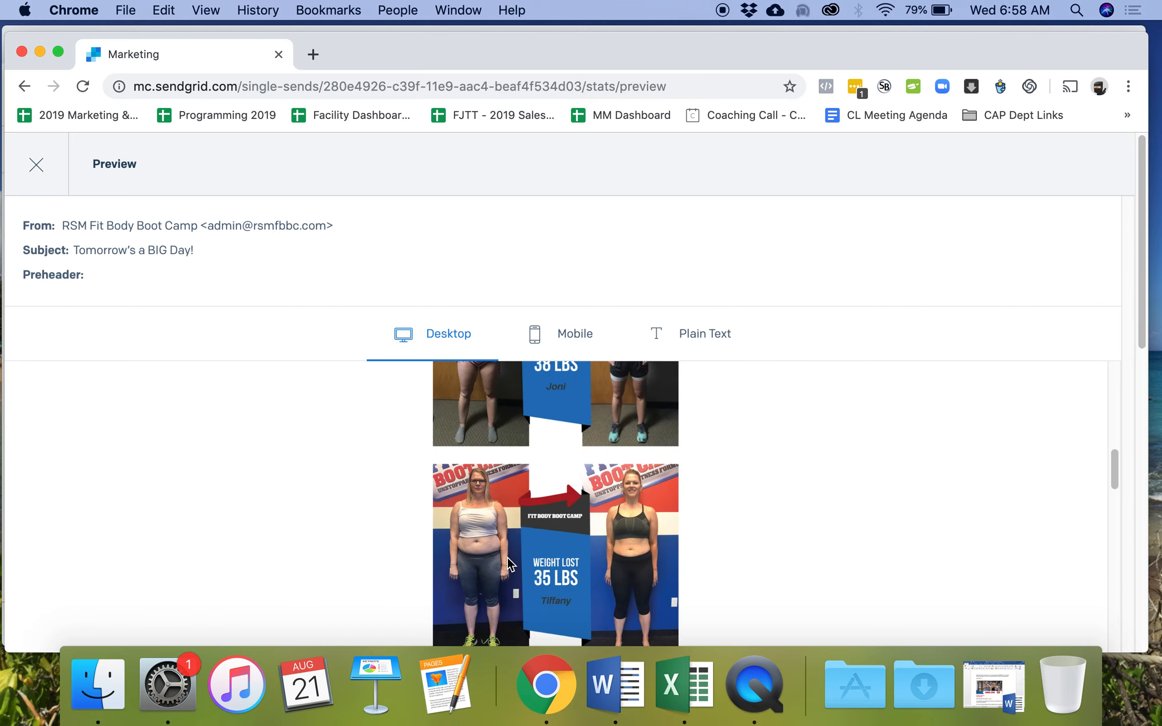
pyautogui.scroll(4, 508, 564)
pyautogui.scroll(-11, 620, 523)
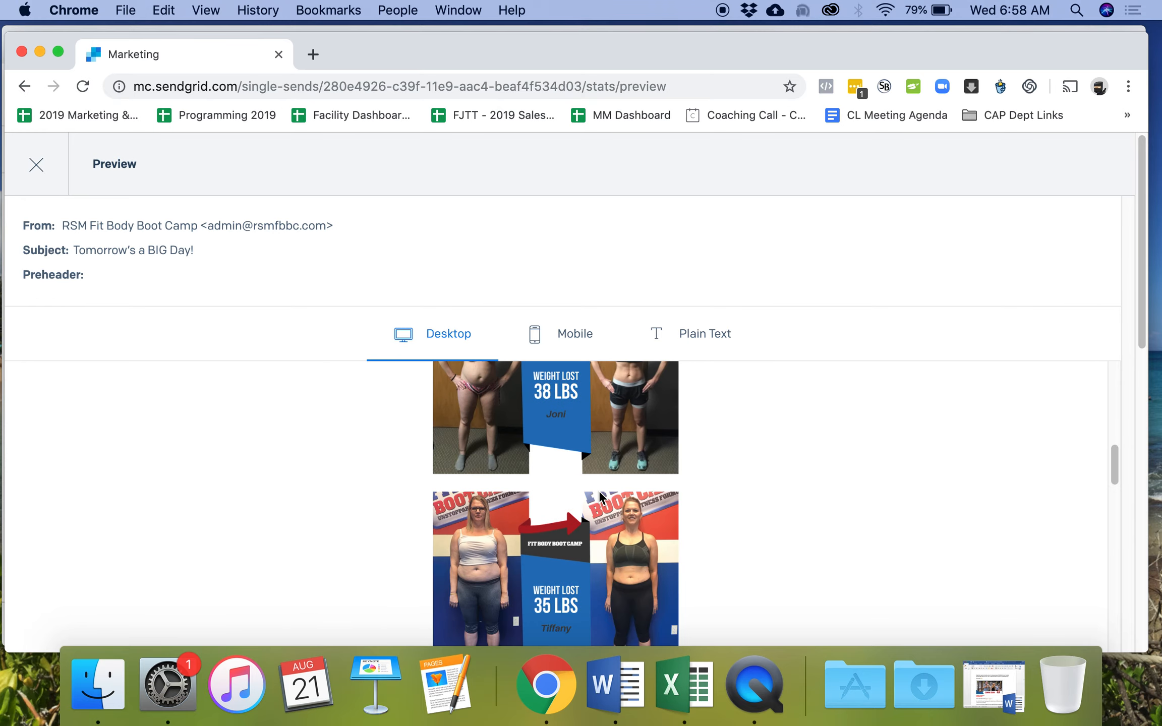
pyautogui.scroll(-8, 599, 497)
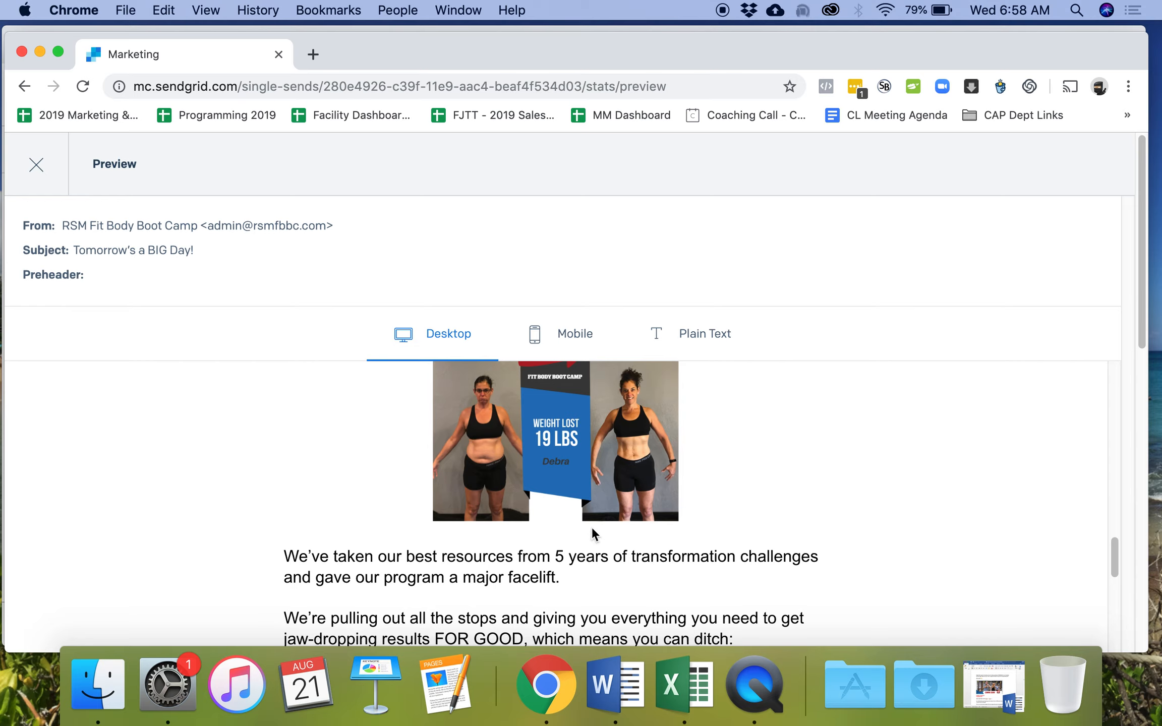
pyautogui.scroll(15, 588, 524)
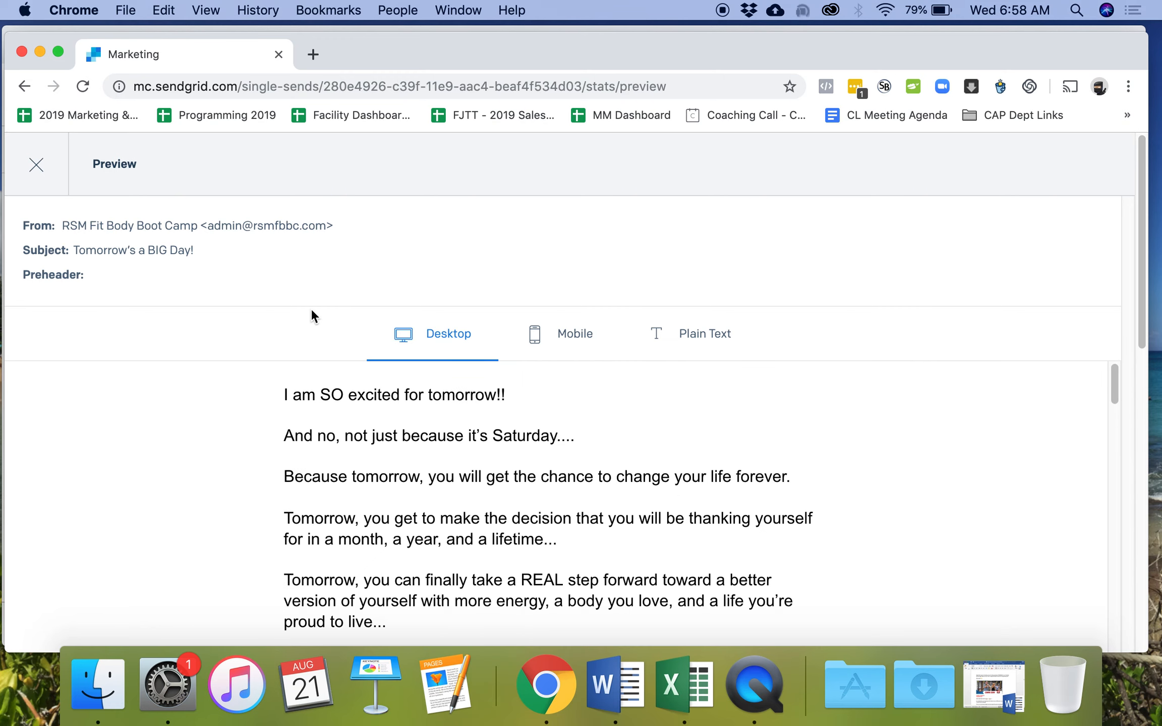
# - Close the preview and scroll the Word promo emails document down to the Monday, September 2 email
pyautogui.click(29, 169)
pyautogui.click(616, 685)
pyautogui.scroll(-20, 535, 413)
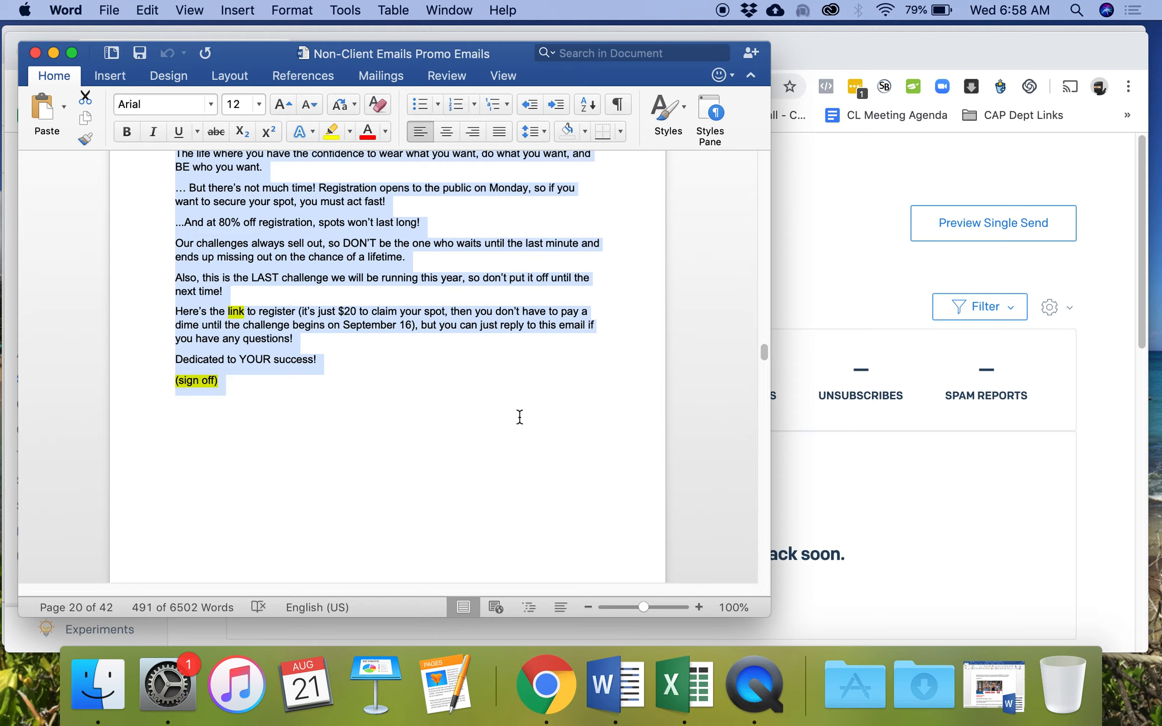
pyautogui.scroll(-20, 528, 421)
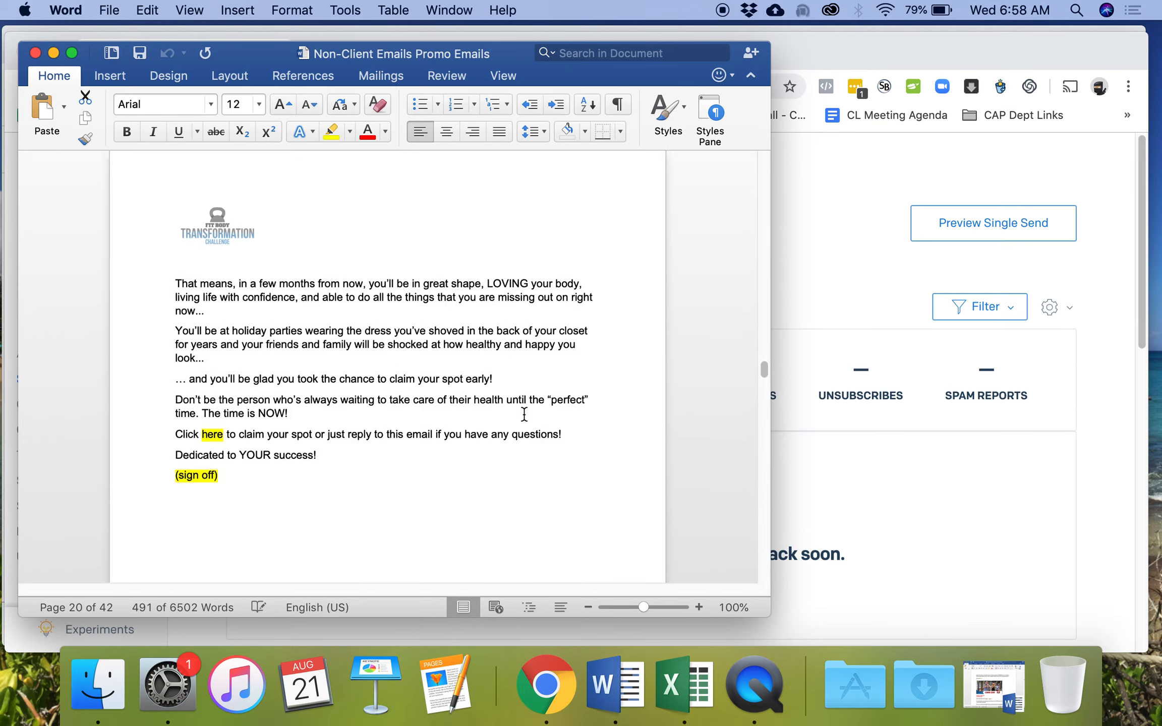
pyautogui.scroll(-20, 530, 417)
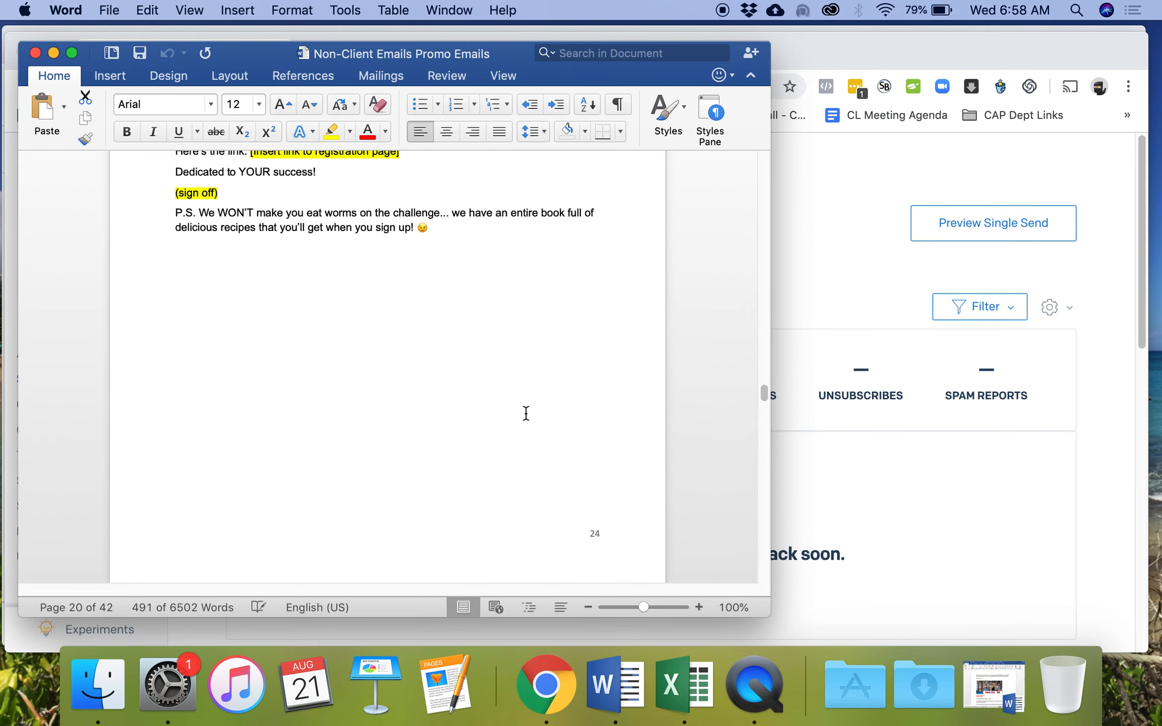
pyautogui.scroll(-20, 526, 412)
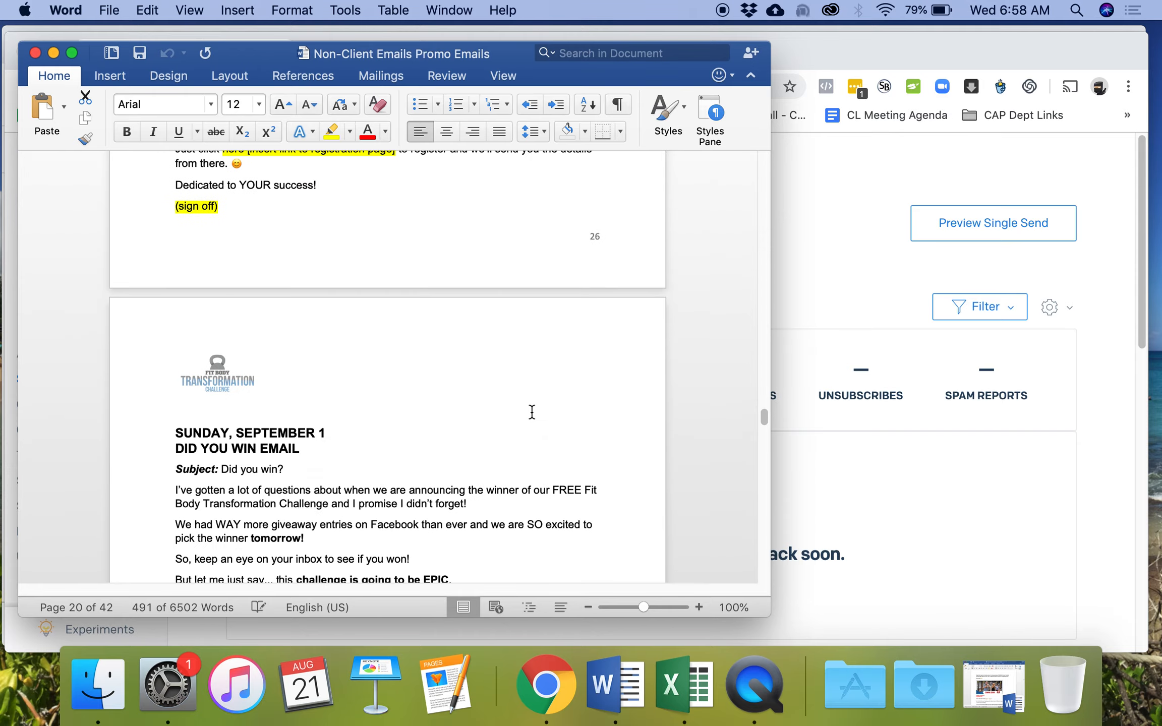
pyautogui.moveTo(758, 438); pyautogui.dragTo(729, 341)
# - Bring SendGrid's 'Tomorrow's a BIG Day! (RSM)' stats page back in front of Word
pyautogui.click(936, 451)
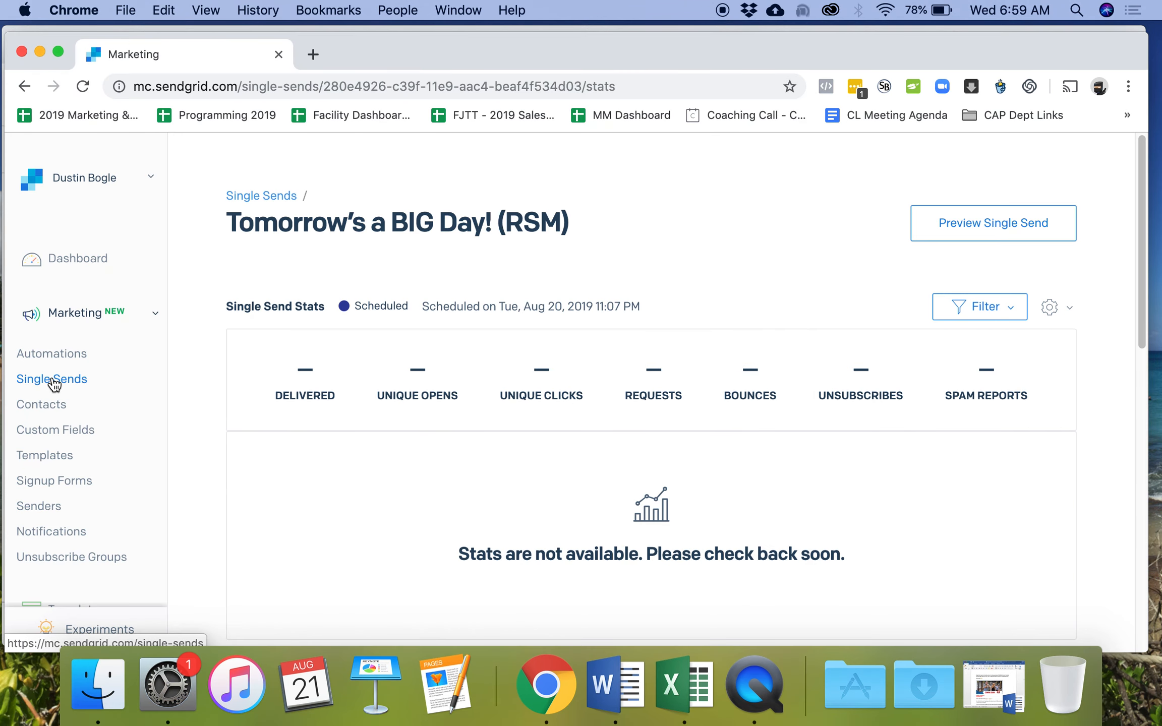
pyautogui.rightClick(756, 686)
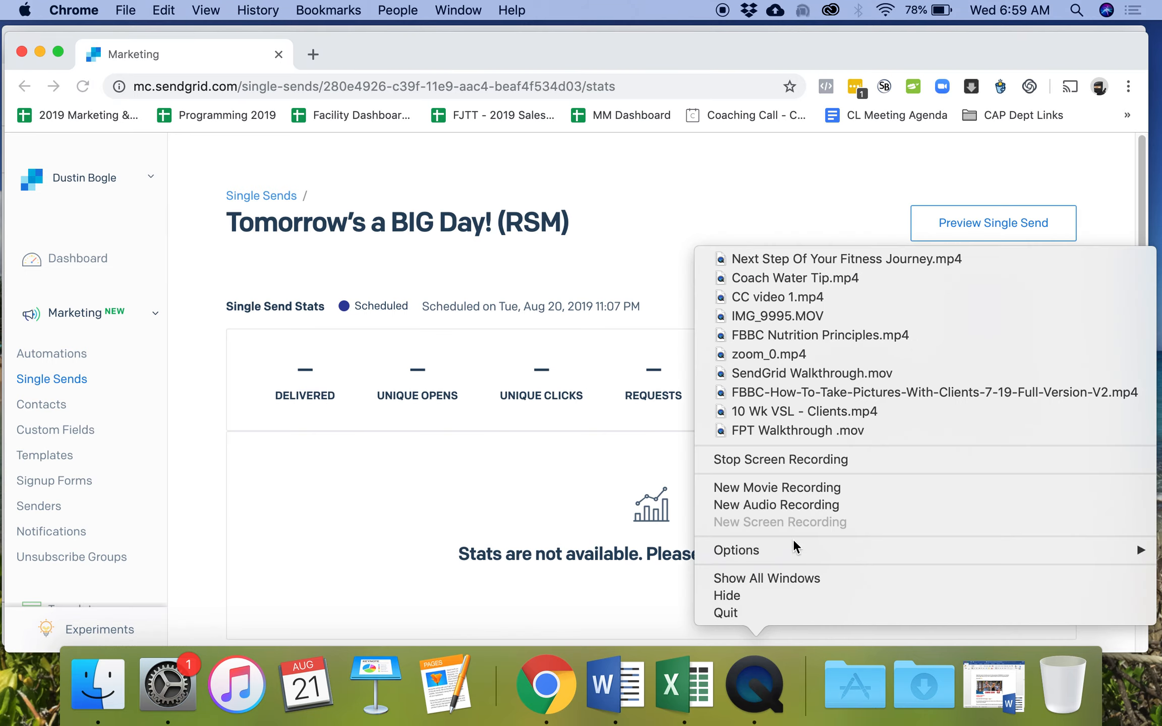